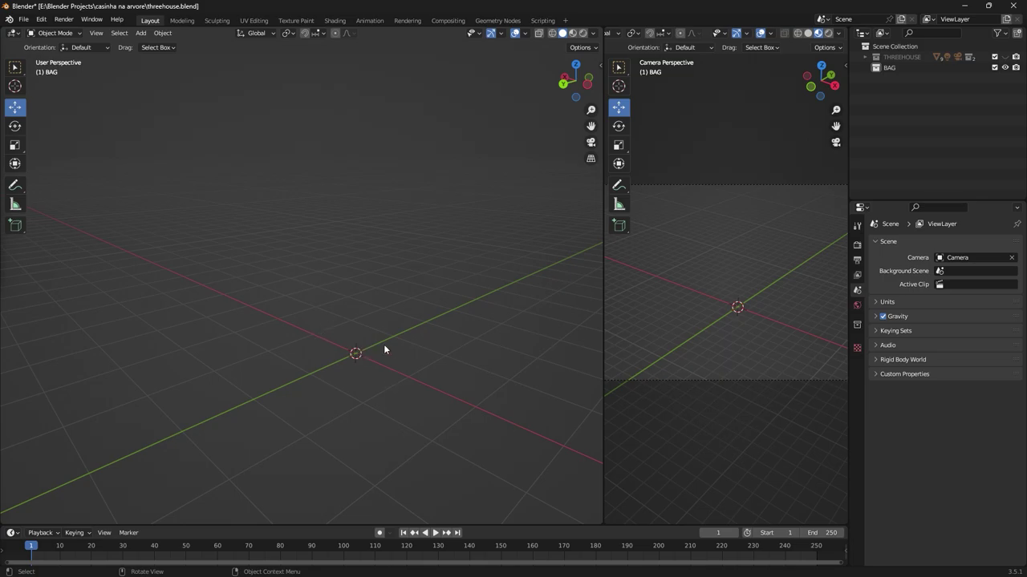
# Step: Add a cube for the bag body and bevel its edges in Edit Mode
pyautogui.hotkey('shift', 'a')
pyautogui.click(425, 392)
pyautogui.moveTo(425, 392)
pyautogui.mouseDown(button='middle')
pyautogui.moveTo(445, 372)
pyautogui.moveTo(525, 356)
pyautogui.moveTo(42, 250)
pyautogui.mouseUp(button='middle')
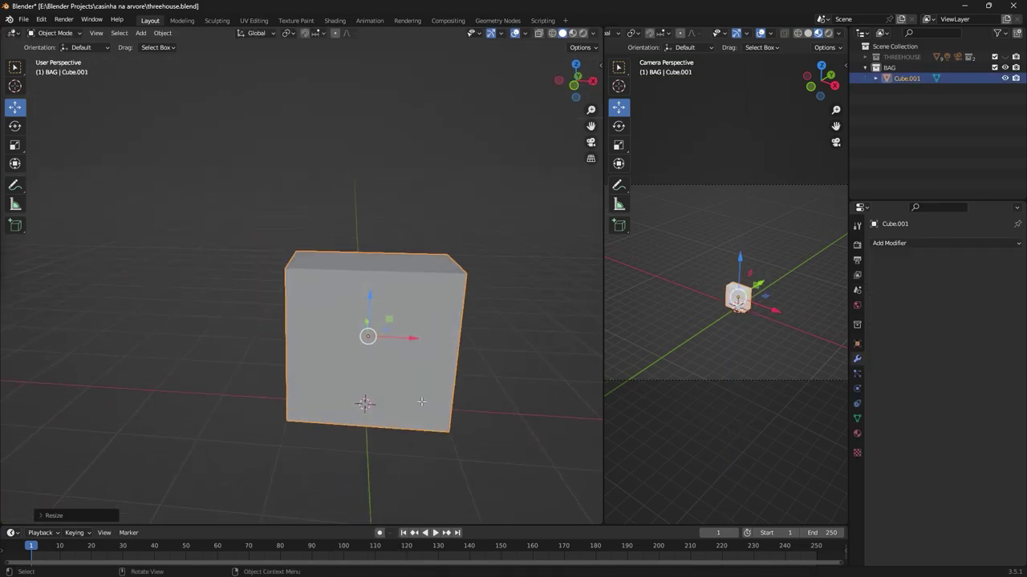
pyautogui.press('Tab')
pyautogui.click(300, 197)
pyautogui.moveTo(300, 197)
pyautogui.mouseDown(button='middle')
pyautogui.moveTo(465, 415)
pyautogui.moveTo(327, 423)
pyautogui.moveTo(351, 405)
pyautogui.moveTo(378, 415)
pyautogui.moveTo(383, 383)
pyautogui.moveTo(367, 299)
pyautogui.moveTo(300, 329)
pyautogui.moveTo(367, 343)
pyautogui.moveTo(378, 240)
pyautogui.moveTo(389, 252)
pyautogui.moveTo(177, 269)
pyautogui.moveTo(280, 330)
pyautogui.moveTo(428, 360)
pyautogui.mouseUp(button='middle')
# Step: Scale the bottom edges to taper the body, then bevel the front edge loop
pyautogui.press('s')
pyautogui.click(378, 408)
pyautogui.hotkey('ctrl', 'b')
pyautogui.scroll(-2, 300, 330)
pyautogui.click(283, 351)
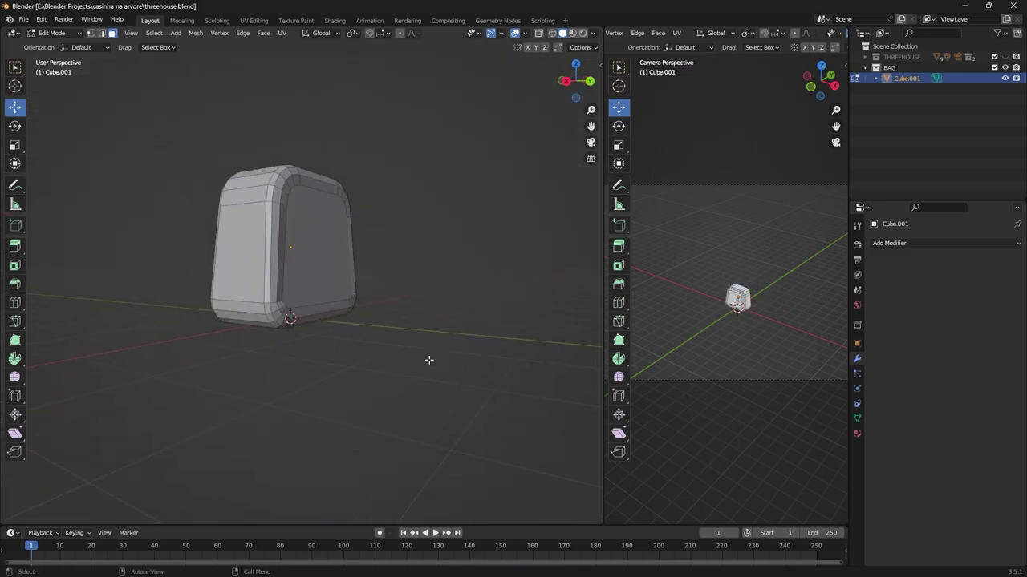
# Step: Return to Object Mode and add a trial NURBS path and a circle
pyautogui.hotkey('shift', 'a')
pyautogui.press('Escape')
pyautogui.press('Tab')
pyautogui.hotkey('shift', 'a')
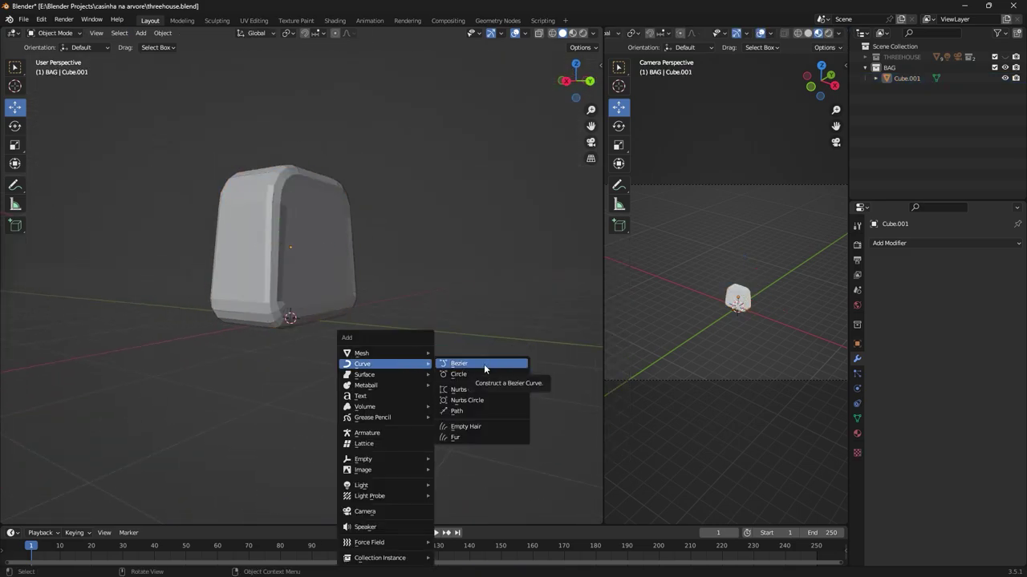
pyautogui.click(456, 411)
pyautogui.moveTo(456, 410); pyautogui.dragTo(415, 324, button='middle')
pyautogui.hotkey('shift', 'a')
pyautogui.click(458, 335)
# Step: Stand the circle upright at 90 degrees about X and move it up in front view
pyautogui.press('g')
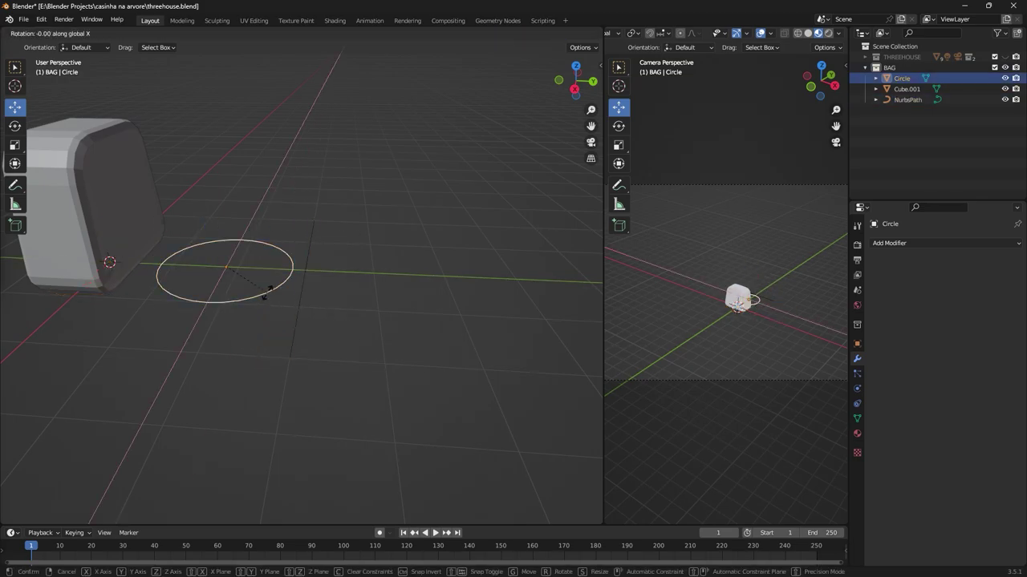
pyautogui.write('90')
pyautogui.press('Return')
pyautogui.moveTo(409, 338)
pyautogui.mouseDown(button='middle')
pyautogui.moveTo(246, 389)
pyautogui.moveTo(181, 394)
pyautogui.mouseUp(button='middle')
pyautogui.press('KP_1')
pyautogui.press('g')
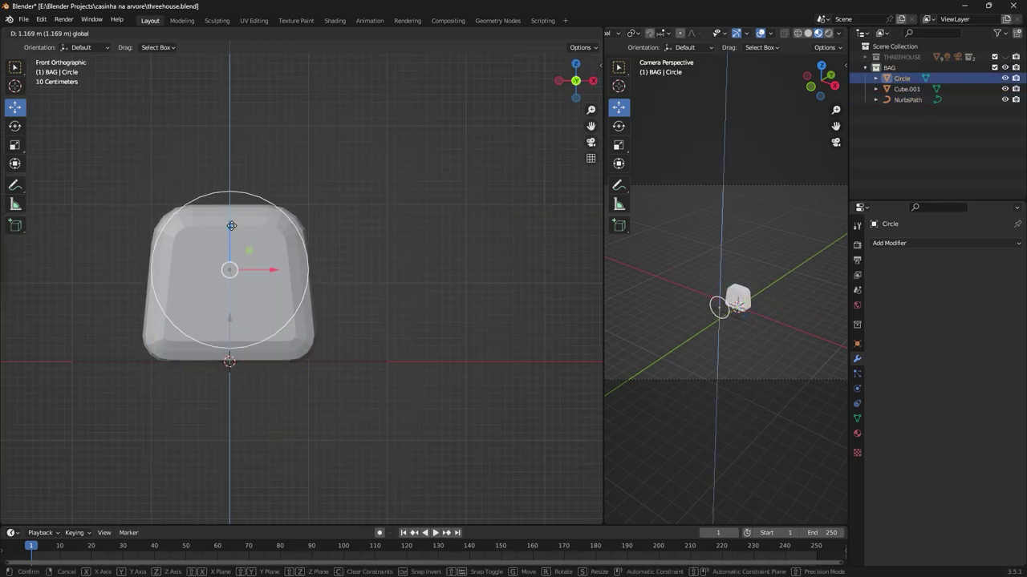
pyautogui.click(231, 225)
# Step: Set the path's Geometry bevel mode to Object
pyautogui.click(856, 404)
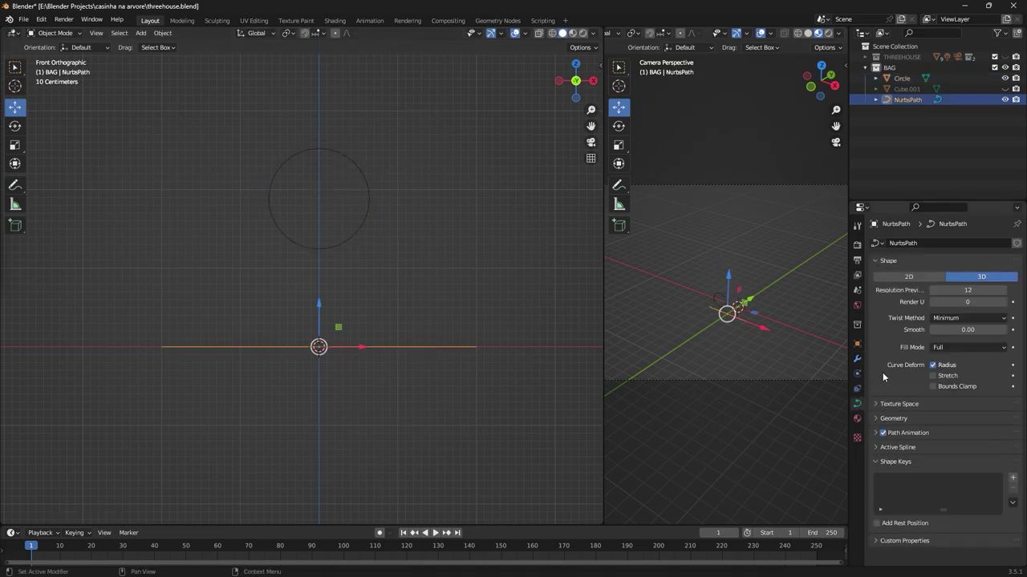
pyautogui.click(893, 418)
pyautogui.scroll(-3, 938, 361)
pyautogui.click(1001, 442)
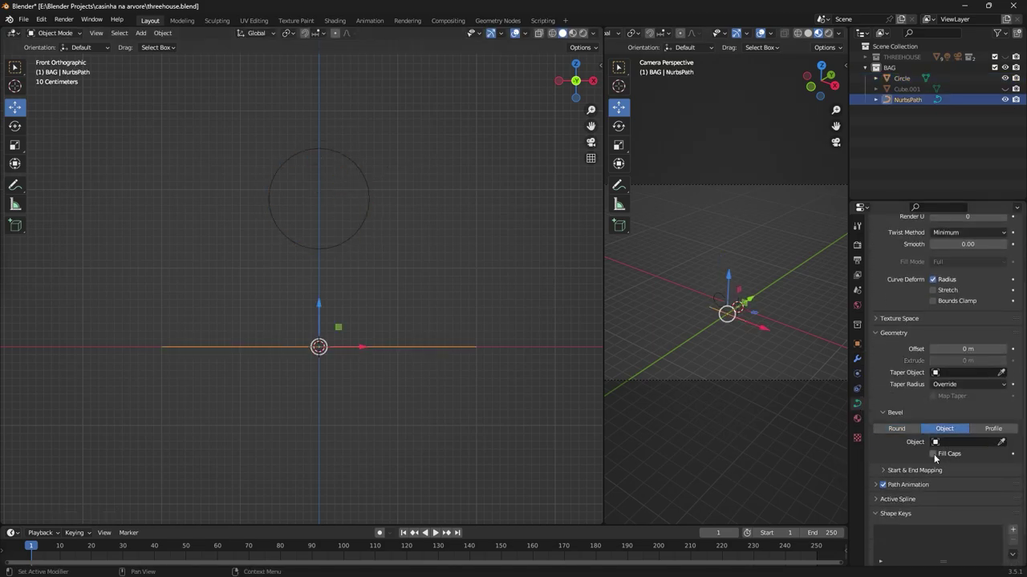
# Step: Undo the bevel trial and delete the trial path and circle
pyautogui.hotkey('ctrl', 'z')
pyautogui.hotkey('ctrl', 'z')
pyautogui.hotkey('ctrl', 'z')
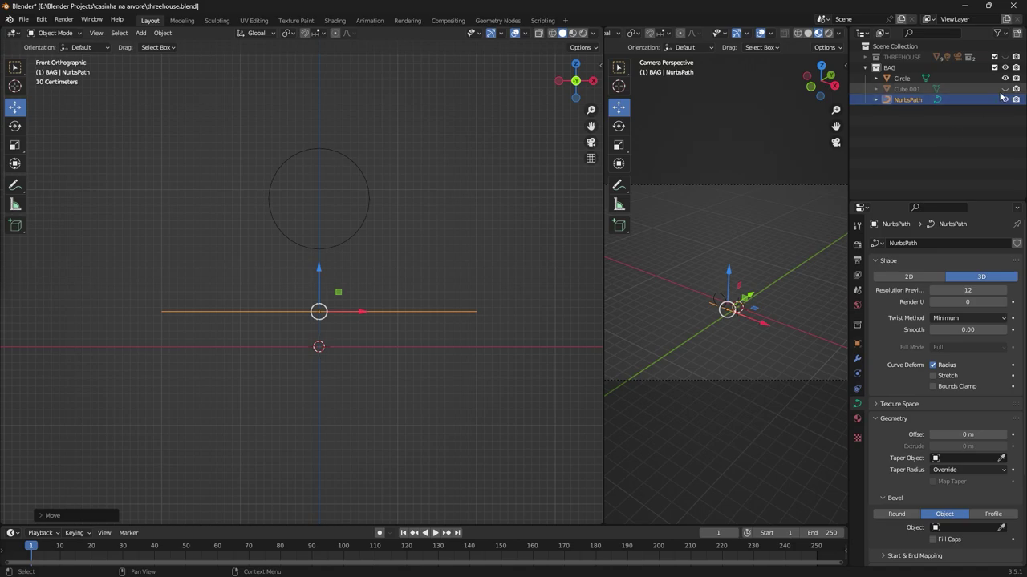
pyautogui.hotkey('ctrl', 'z')
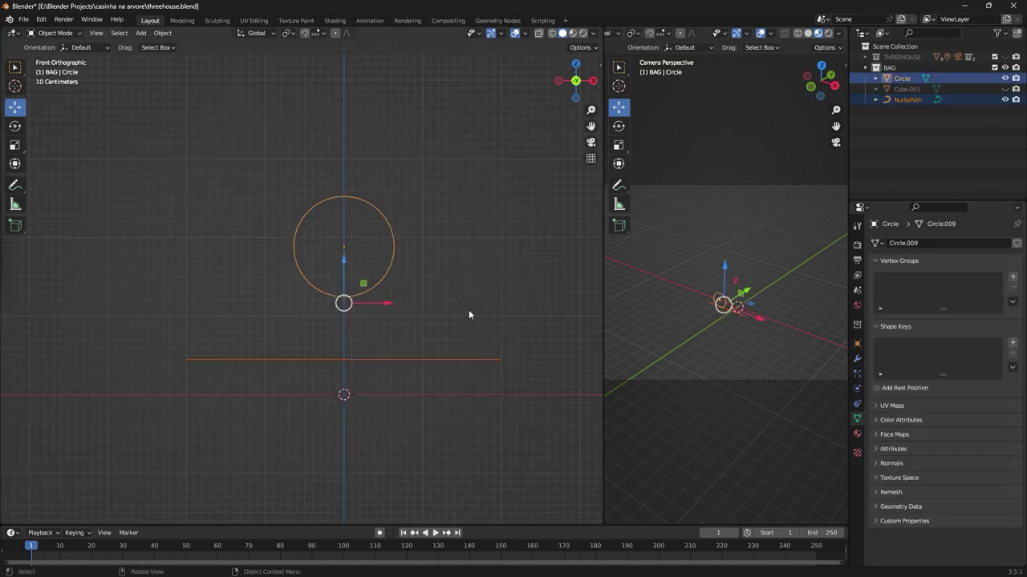
pyautogui.press('Delete')
pyautogui.moveTo(316, 390); pyautogui.dragTo(382, 382, button='middle')
pyautogui.hotkey('shift', 'a')
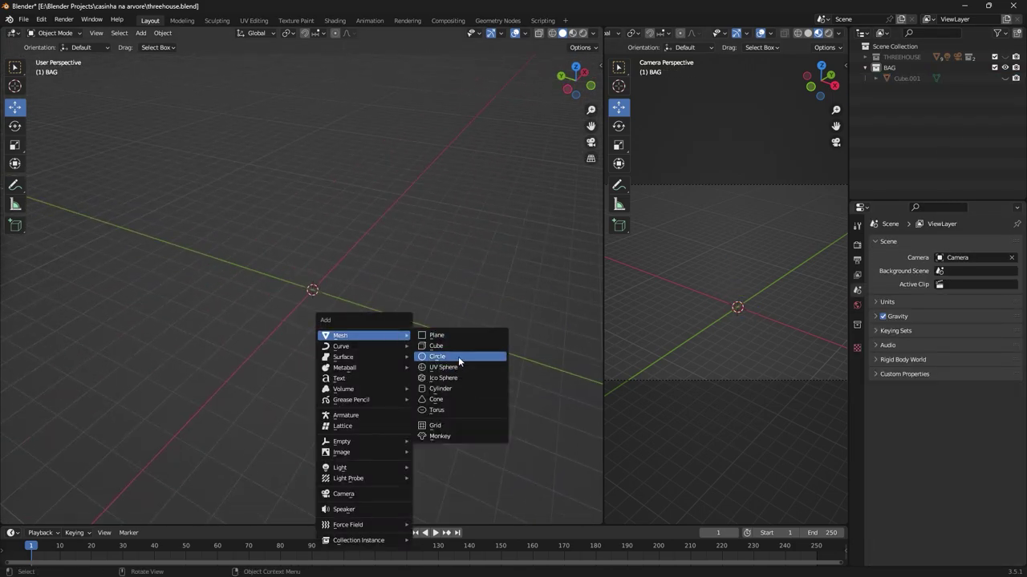
# Step: Undo an accidental mesh circle and add a path curve for the strap
pyautogui.click(458, 356)
pyautogui.hotkey('shift', 'a')
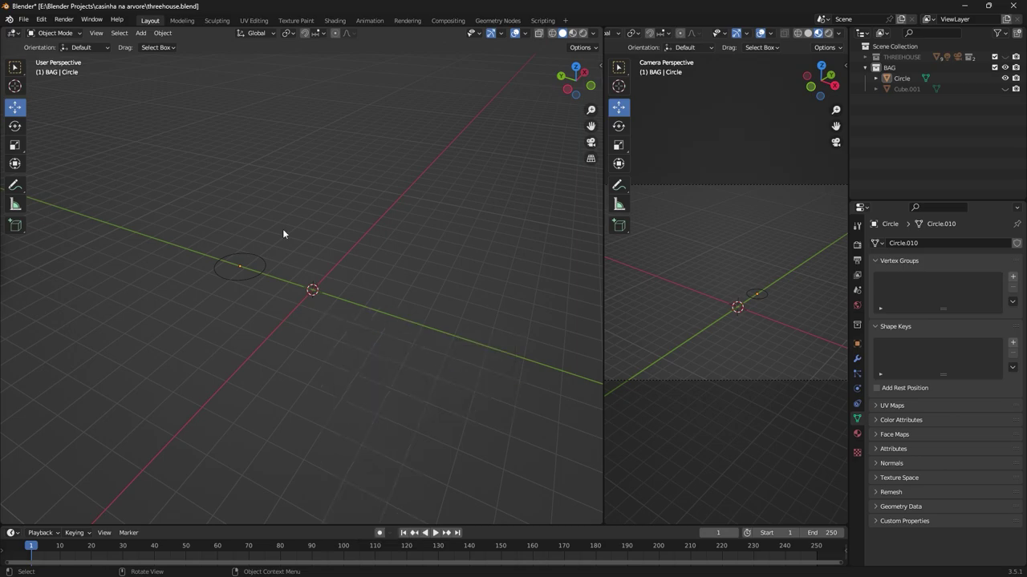
pyautogui.hotkey('ctrl', 'z')
pyautogui.hotkey('shift', 'a')
pyautogui.click(351, 361)
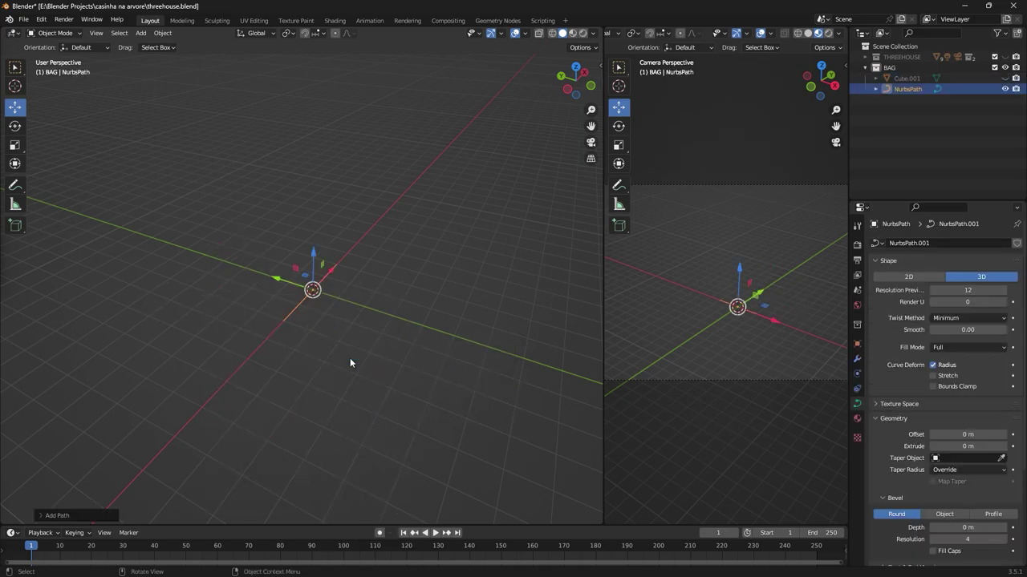
# Step: Add a Bézier circle and set it as the path's bevel object
pyautogui.hotkey('shift', 'a')
pyautogui.press('Escape')
pyautogui.press('g')
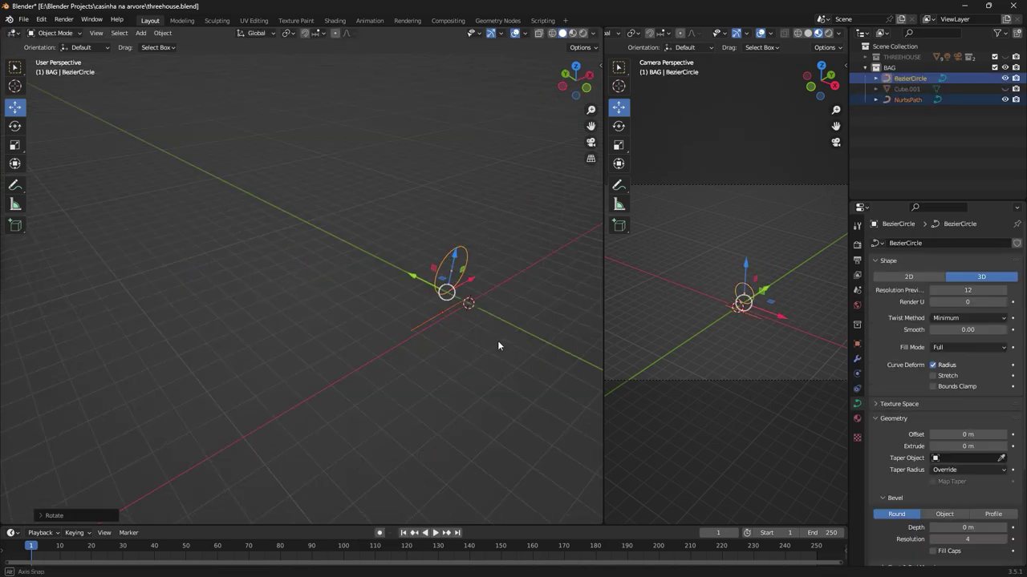
pyautogui.scroll(-2, 974, 465)
pyautogui.click(944, 472)
# Step: Shrink the BezierCircle and pull its top point down to flatten the strap profile
pyautogui.click(909, 78)
pyautogui.press('s')
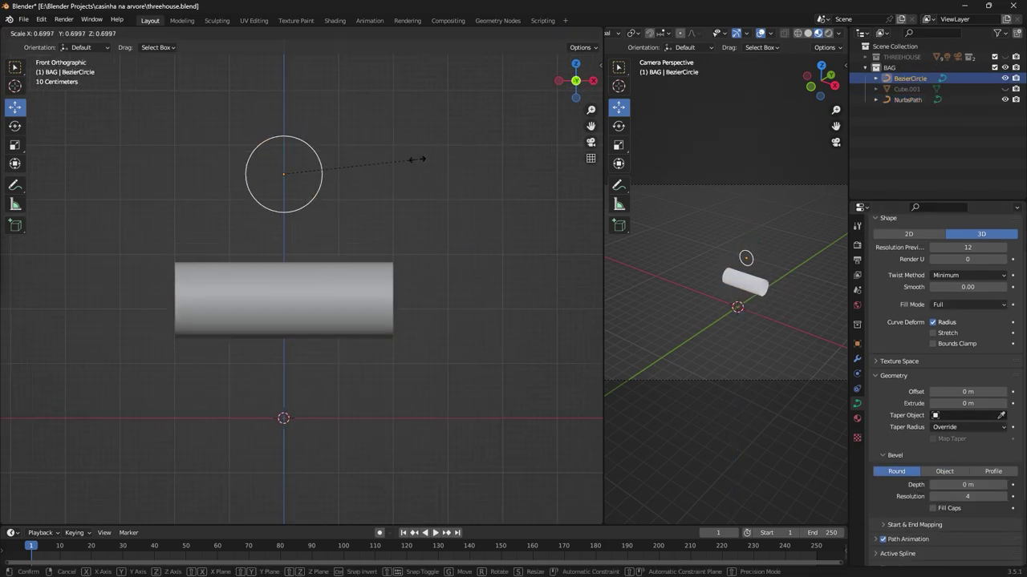
pyautogui.press('Tab')
pyautogui.moveTo(311, 207); pyautogui.dragTo(337, 193, button='middle')
pyautogui.click(312, 102)
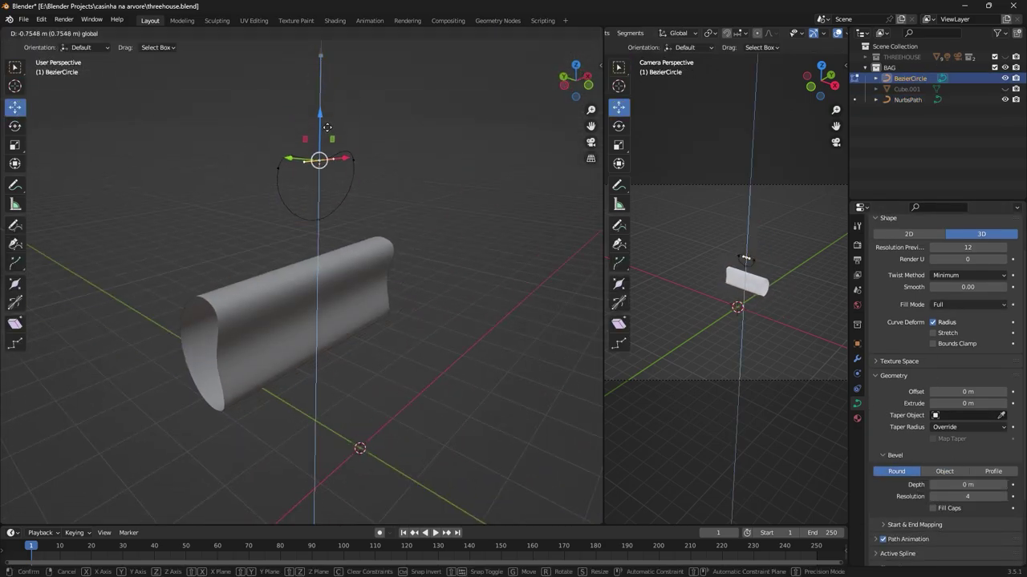
# Step: Rotate the strap path to stand vertical beside the bag
pyautogui.moveTo(312, 58); pyautogui.dragTo(294, 107)
pyautogui.moveTo(294, 107); pyautogui.dragTo(351, 229, button='middle')
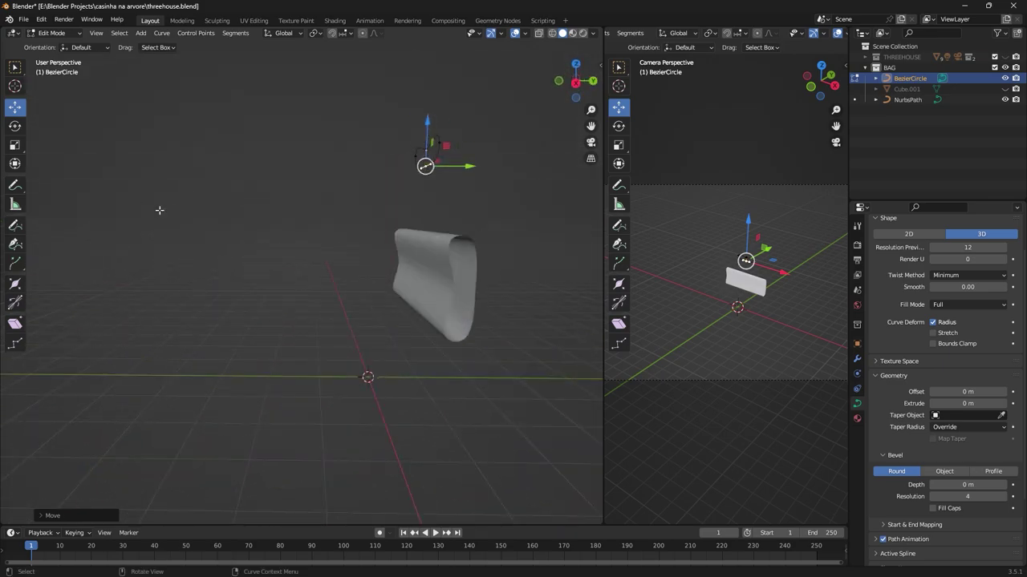
pyautogui.moveTo(158, 210); pyautogui.dragTo(334, 235, button='middle')
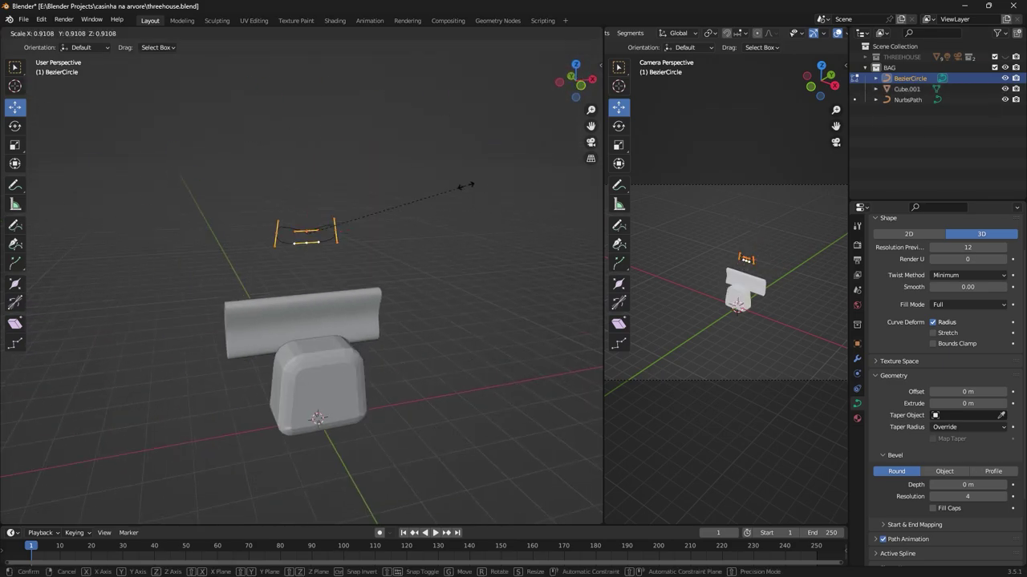
pyautogui.moveTo(514, 264); pyautogui.dragTo(409, 337, button='middle')
pyautogui.press('r')
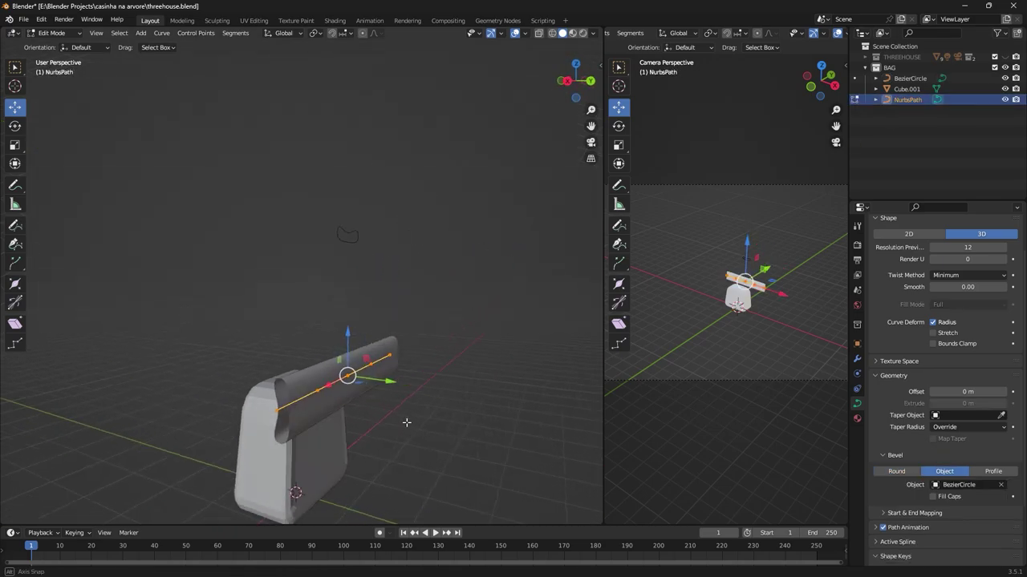
pyautogui.write('0')
pyautogui.press('Return')
# Step: Scale the strap path and move its end point vertically to curve over the top
pyautogui.press('s')
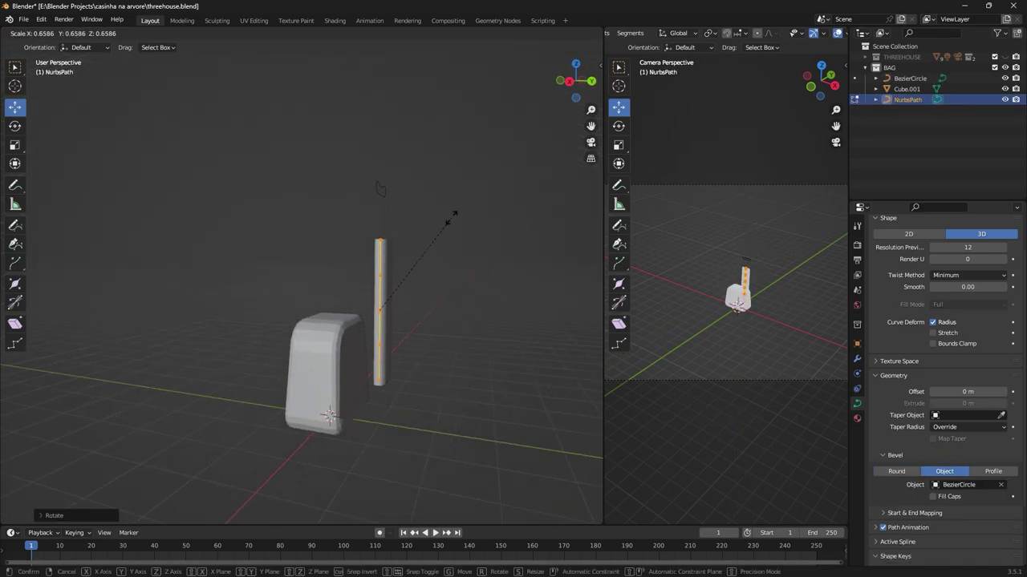
pyautogui.press('Escape')
pyautogui.scroll(3, 399, 235)
pyautogui.press('z')
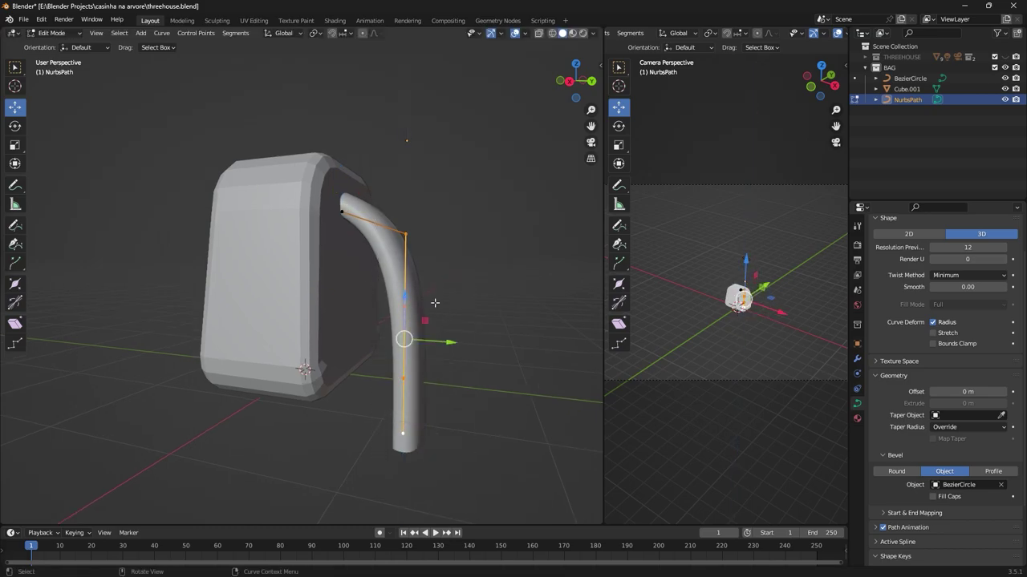
pyautogui.moveTo(434, 303)
pyautogui.mouseDown(button='middle')
pyautogui.moveTo(251, 422)
pyautogui.moveTo(410, 330)
pyautogui.moveTo(463, 240)
pyautogui.moveTo(415, 259)
pyautogui.moveTo(408, 371)
pyautogui.moveTo(458, 377)
pyautogui.moveTo(280, 309)
pyautogui.mouseUp(button='middle')
# Step: Scale the strap along X, then rotate and place it on the bag's back
pyautogui.press('s')
pyautogui.press('x')
pyautogui.press('Tab')
pyautogui.press('r')
pyautogui.click(427, 359)
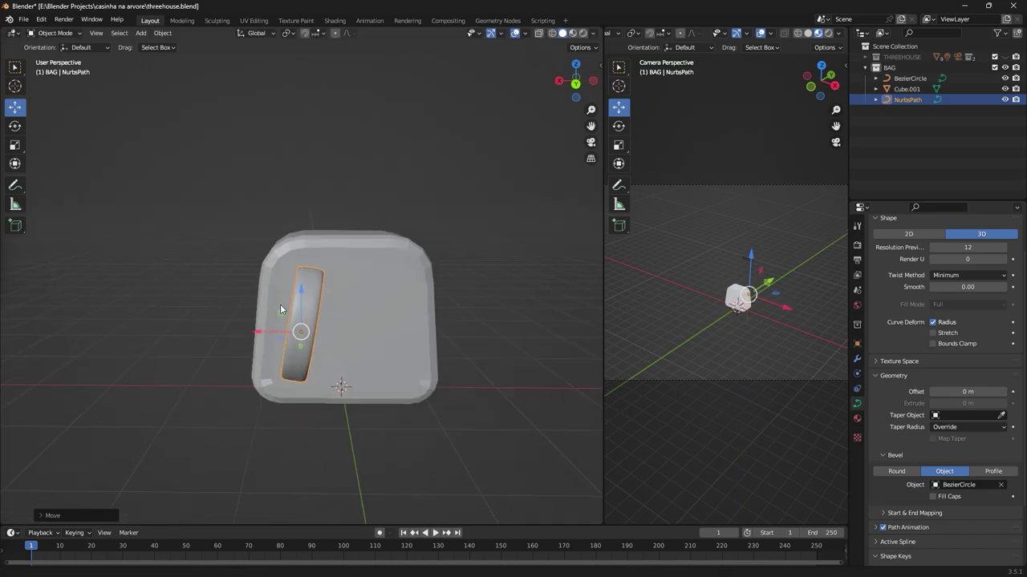
# Step: Place the copied strap on the right side and review the bag from the side
pyautogui.click(338, 158)
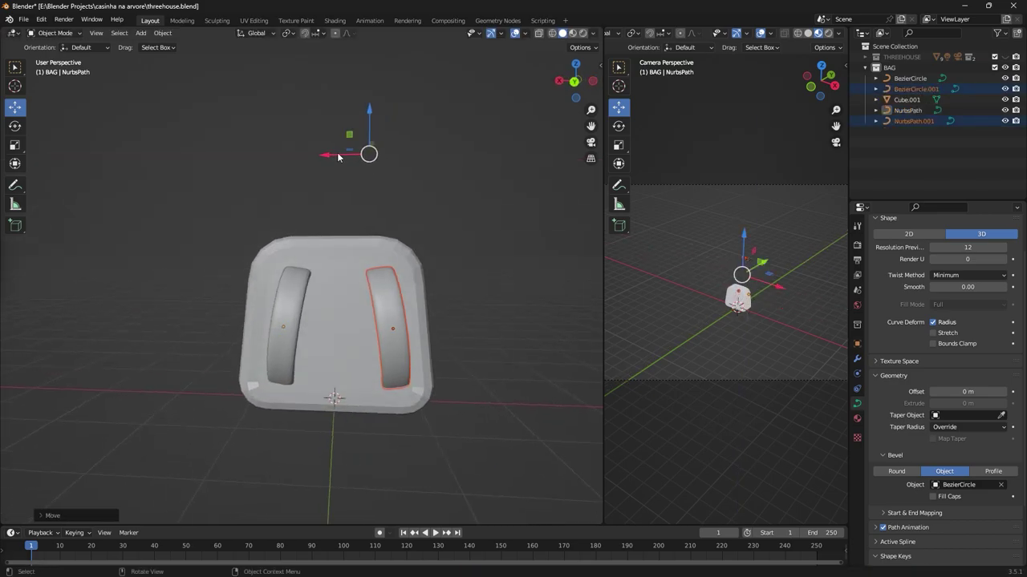
pyautogui.click(329, 154)
pyautogui.moveTo(329, 154); pyautogui.dragTo(335, 256, button='middle')
pyautogui.moveTo(678, 310); pyautogui.dragTo(690, 321, button='middle')
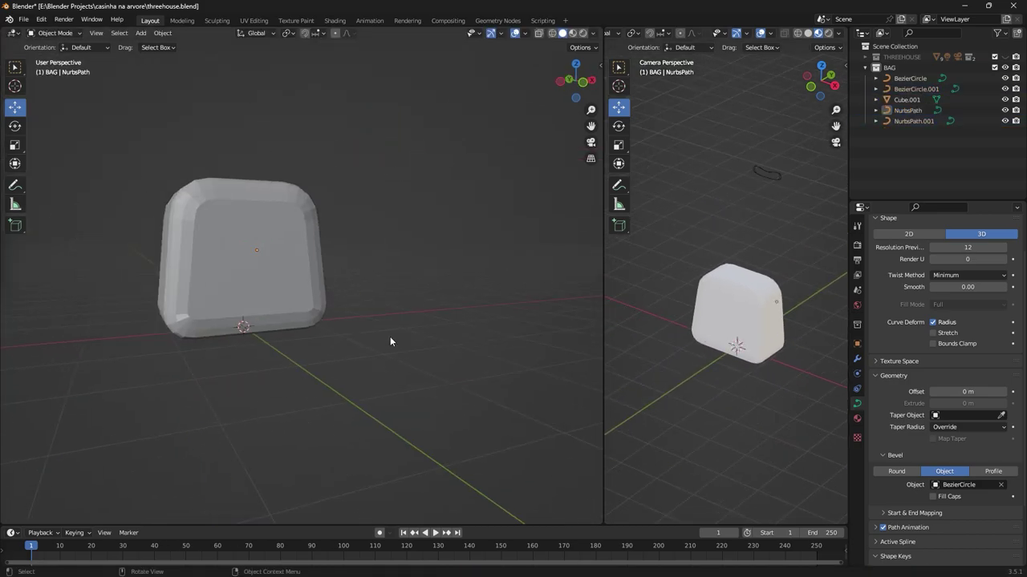
pyautogui.moveTo(390, 336); pyautogui.dragTo(192, 349, button='middle')
# Step: Frame the pocket block in front orthographic view with X-ray on
pyautogui.press('KP_Decimal')
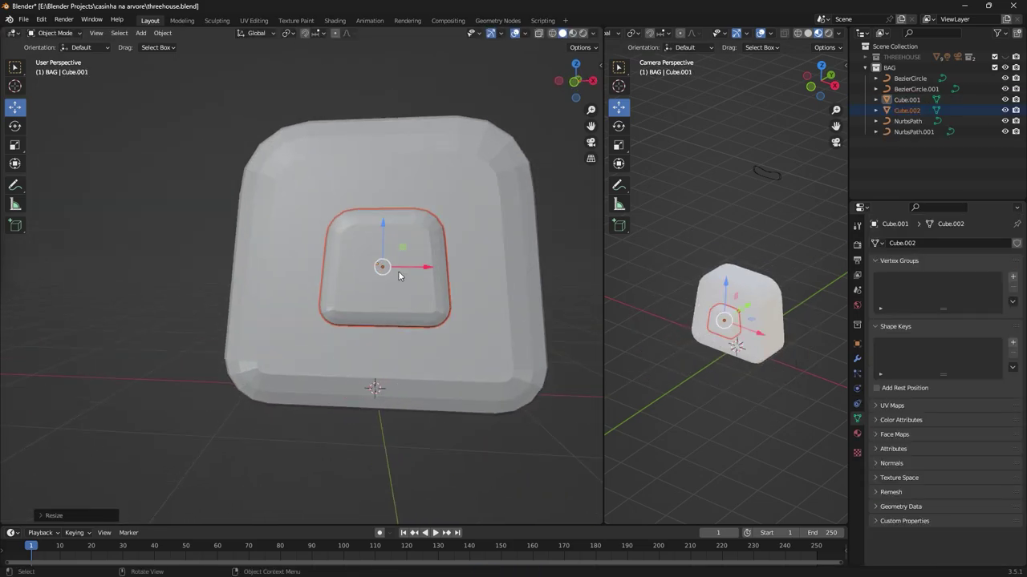
pyautogui.press('Tab')
pyautogui.press('Tab')
pyautogui.moveTo(332, 265); pyautogui.dragTo(342, 242, button='middle')
pyautogui.press('KP_1')
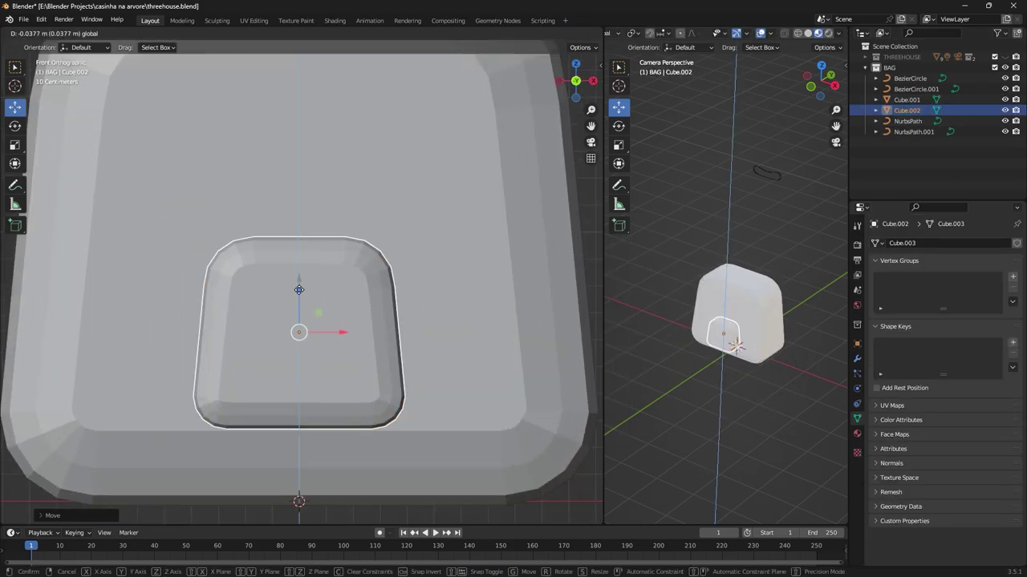
pyautogui.scroll(-2, 369, 341)
pyautogui.hotkey('alt', 'z')
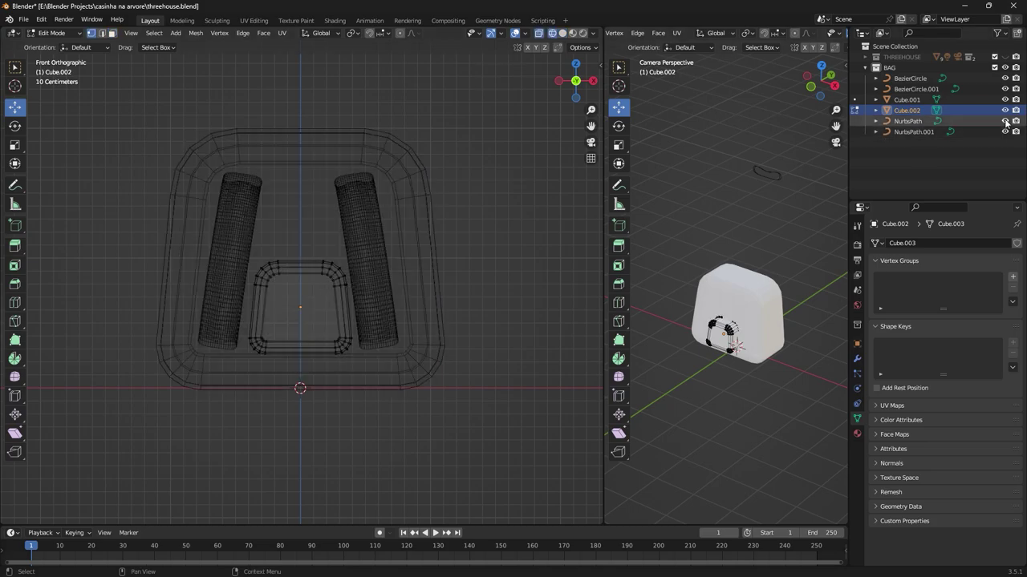
# Step: Select the inner loop's right vertices, widen them rightward and reposition them
pyautogui.moveTo(344, 241); pyautogui.dragTo(435, 361)
pyautogui.moveTo(384, 309); pyautogui.dragTo(504, 297)
pyautogui.hotkey('alt', 'z')
pyautogui.moveTo(504, 298)
pyautogui.mouseDown(button='middle')
pyautogui.moveTo(540, 344)
pyautogui.moveTo(373, 309)
pyautogui.moveTo(385, 313)
pyautogui.mouseUp(button='middle')
pyautogui.press('g')
pyautogui.click(373, 309)
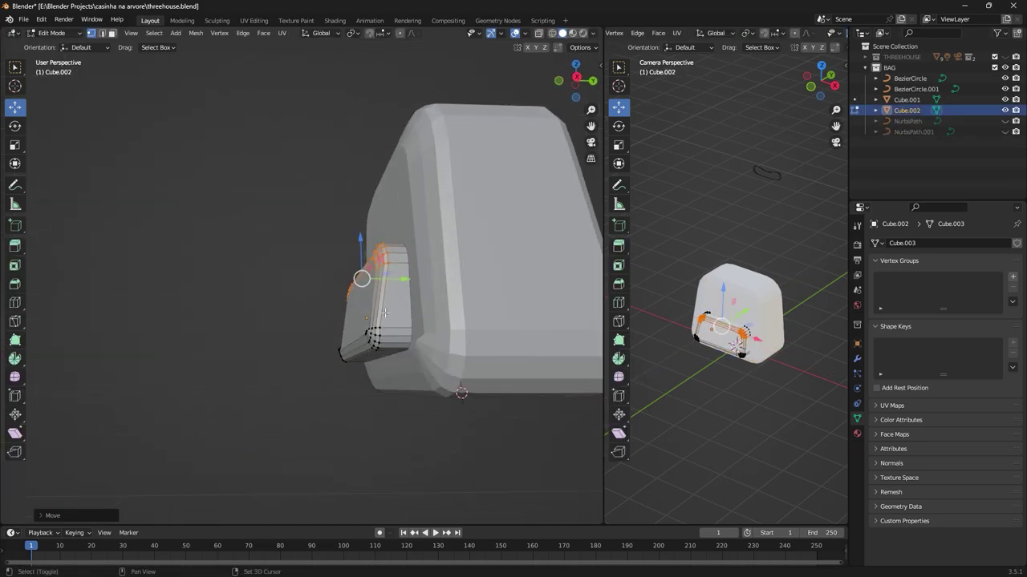
pyautogui.click(377, 273)
pyautogui.moveTo(377, 274); pyautogui.dragTo(361, 352, button='middle')
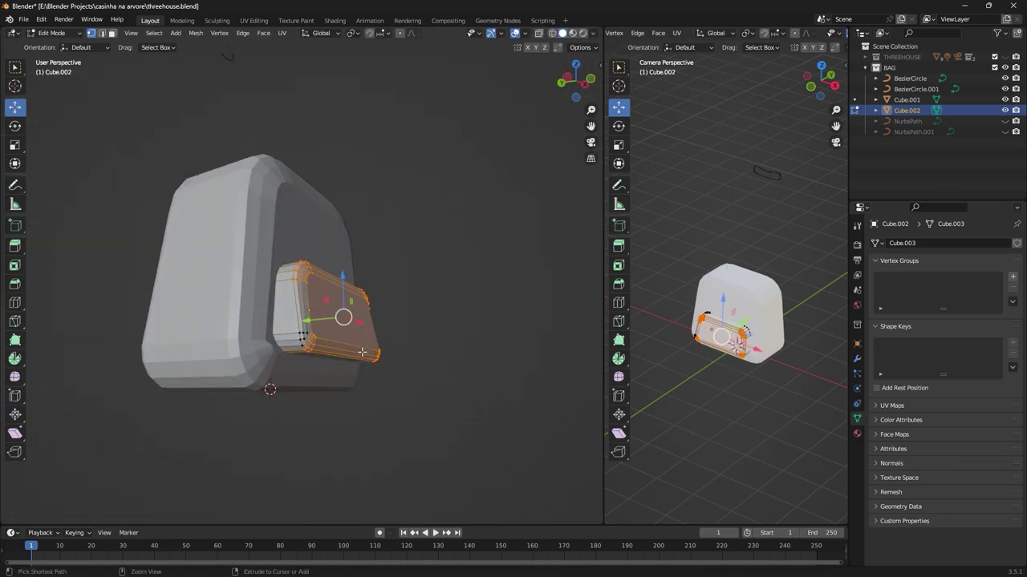
# Step: Turn on X-ray and select the whole linked pocket mesh
pyautogui.click(552, 33)
pyautogui.hotkey('ctrl', 'l')
pyautogui.moveTo(364, 417)
pyautogui.mouseDown(button='middle')
pyautogui.moveTo(348, 313)
pyautogui.moveTo(320, 367)
pyautogui.moveTo(353, 288)
pyautogui.moveTo(345, 305)
pyautogui.mouseUp(button='middle')
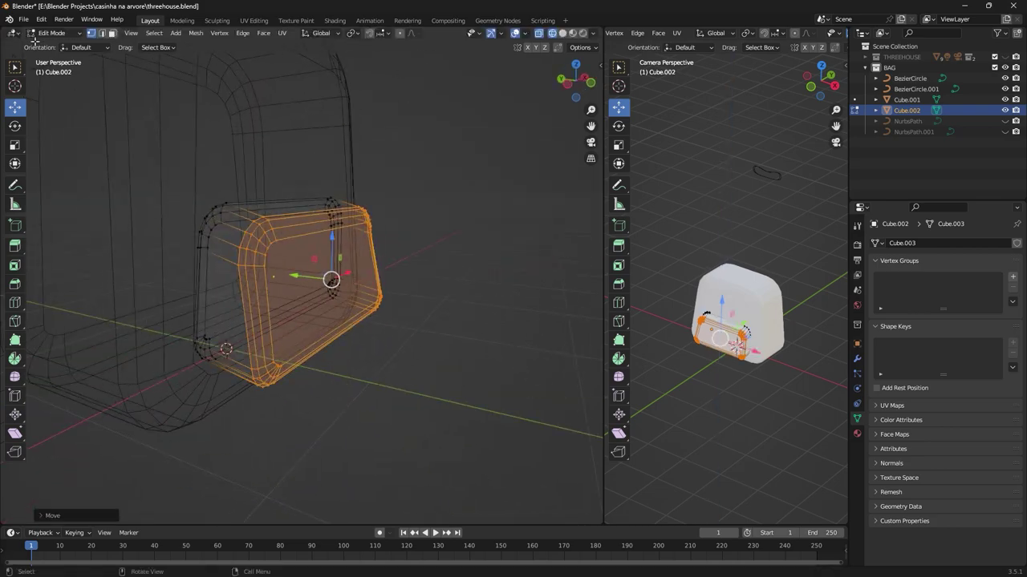
# Step: Open Blender's Preferences, then return to Object Mode to view the whole bag
pyautogui.click(41, 18)
pyautogui.click(68, 172)
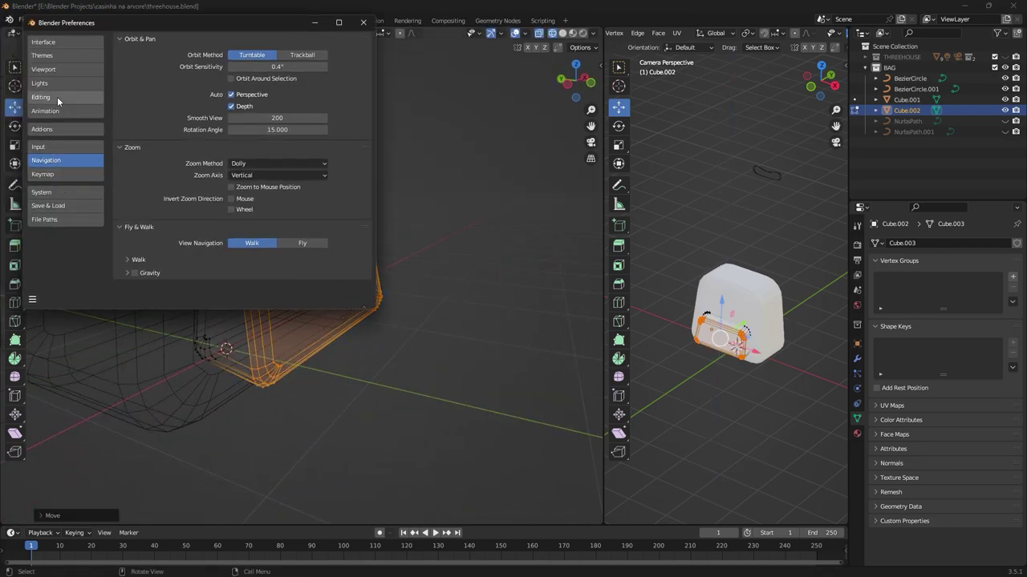
pyautogui.click(72, 70)
pyautogui.click(363, 22)
pyautogui.press('Tab')
pyautogui.hotkey('shift', 'z')
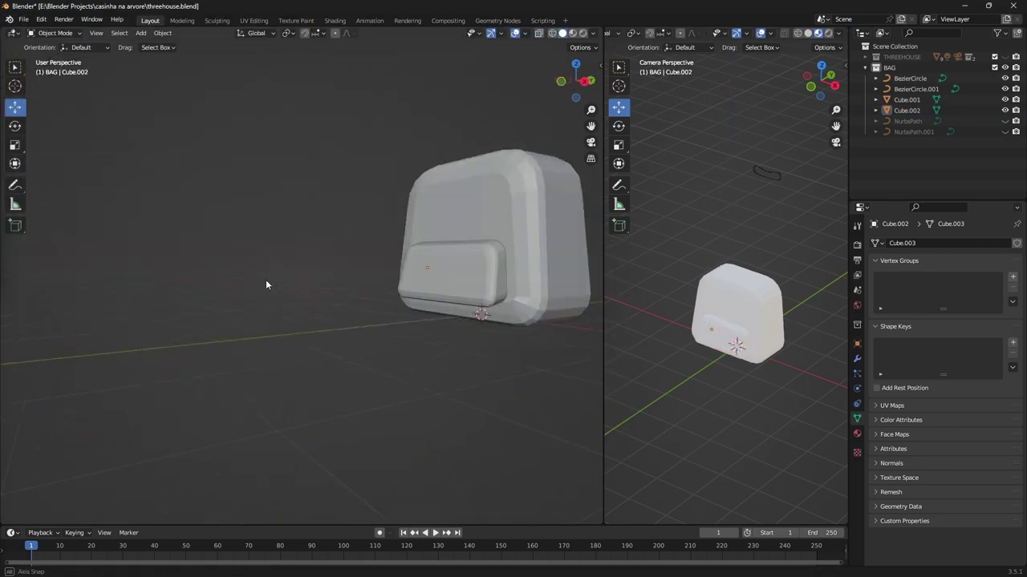
pyautogui.scroll(3, 462, 292)
pyautogui.scroll(-3, 462, 292)
pyautogui.moveTo(462, 292); pyautogui.dragTo(412, 360, button='middle')
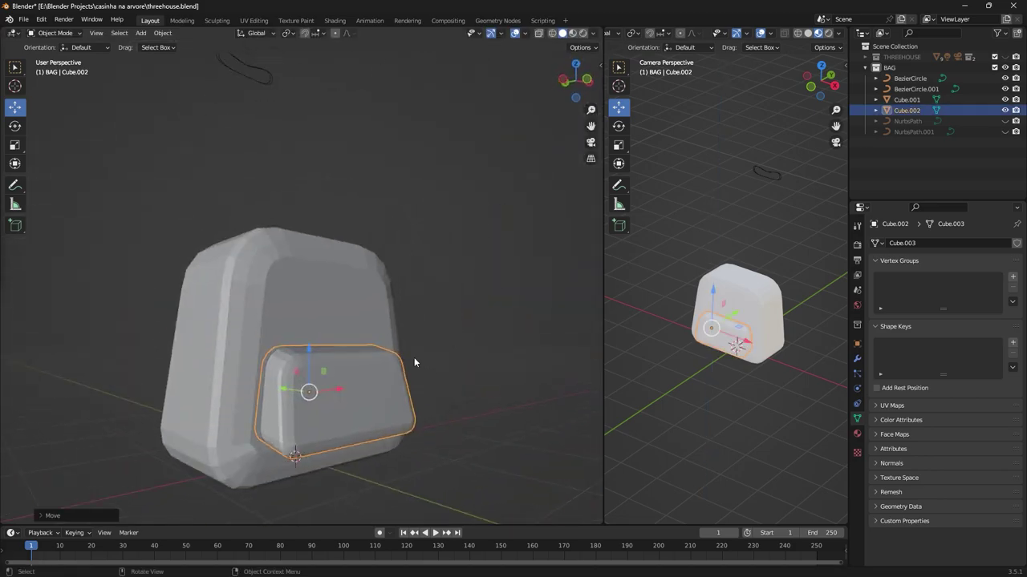
# Step: Select the bag body, enter Edit Mode in face select and pick its top faces
pyautogui.click(329, 315)
pyautogui.press('Tab')
pyautogui.moveTo(328, 315); pyautogui.dragTo(289, 329, button='middle')
pyautogui.press('3')
pyautogui.moveTo(453, 274)
pyautogui.mouseDown(button='middle')
pyautogui.moveTo(271, 289)
pyautogui.moveTo(341, 300)
pyautogui.mouseUp(button='middle')
pyautogui.scroll(1, 341, 299)
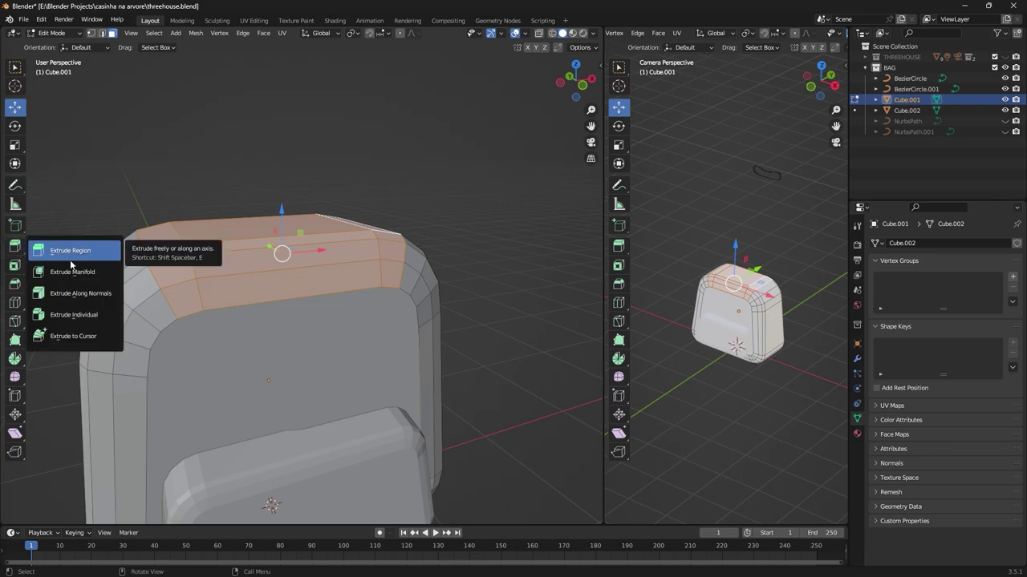
# Step: Extrude the top faces along their normals into a raised lip
pyautogui.moveTo(357, 191)
pyautogui.mouseDown(button='middle')
pyautogui.moveTo(479, 284)
pyautogui.moveTo(374, 319)
pyautogui.mouseUp(button='middle')
pyautogui.press('s')
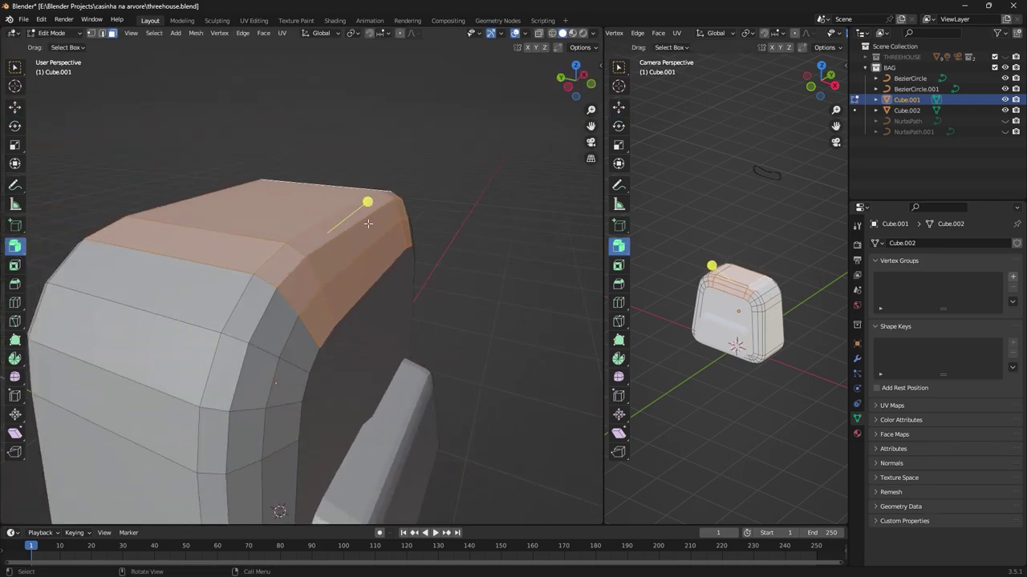
pyautogui.click(381, 212)
pyautogui.moveTo(383, 211); pyautogui.dragTo(291, 298, button='middle')
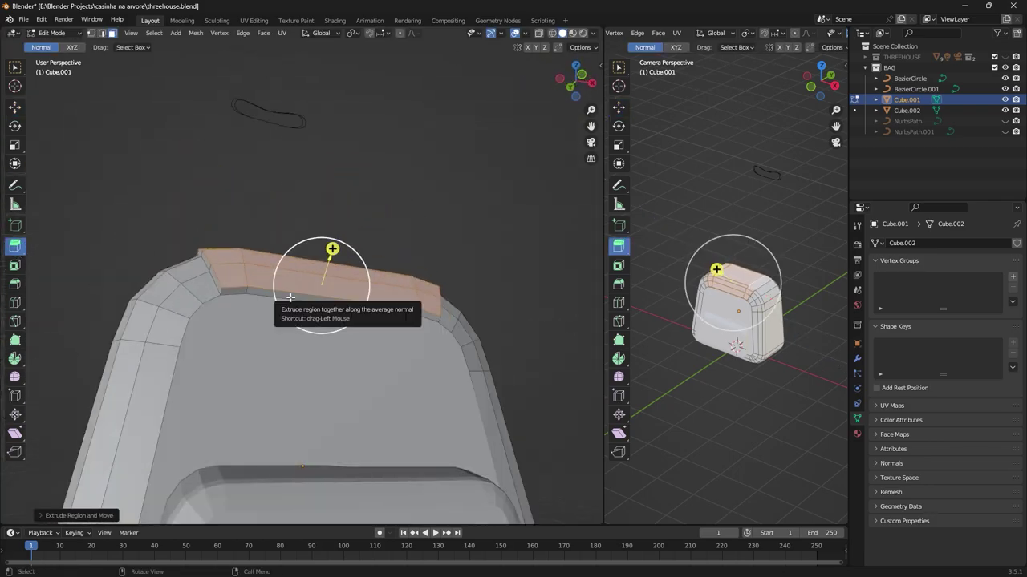
pyautogui.click(409, 313)
# Step: Shrink the front top edge in front orthographic view
pyautogui.moveTo(409, 313); pyautogui.dragTo(494, 344, button='middle')
pyautogui.press('s')
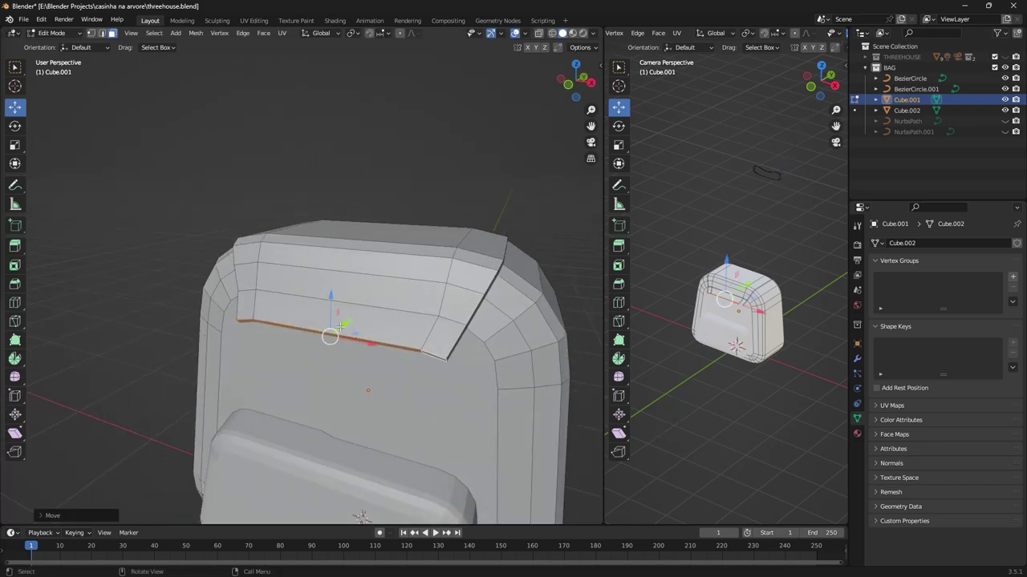
pyautogui.press('KP_1')
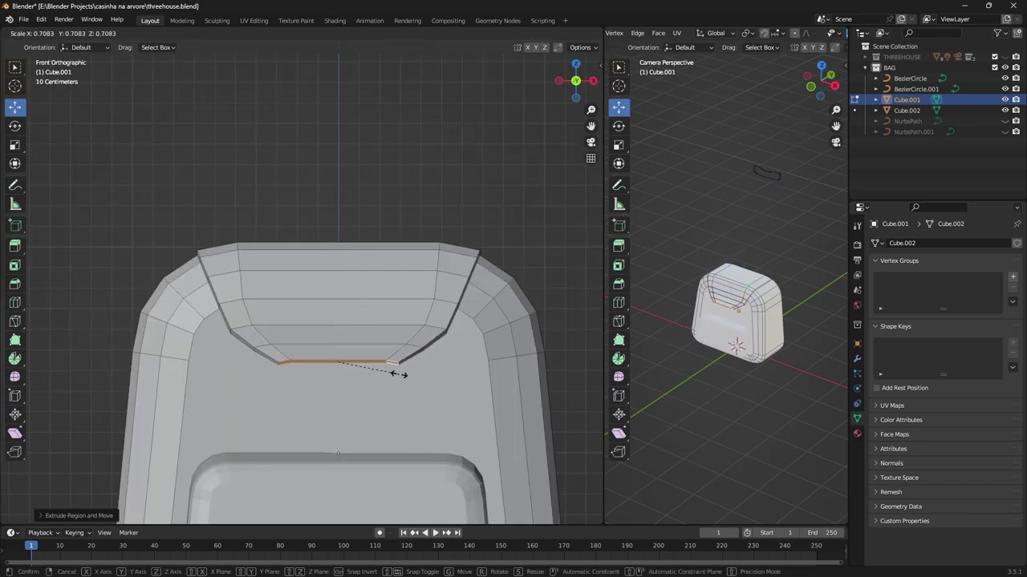
pyautogui.click(373, 385)
pyautogui.moveTo(373, 385)
pyautogui.mouseDown(button='middle')
pyautogui.moveTo(417, 428)
pyautogui.moveTo(373, 331)
pyautogui.mouseUp(button='middle')
# Step: Select the face loop along the recess edge, frame it and resize it
pyautogui.keyDown('alt'); pyautogui.click(373, 331); pyautogui.keyUp('alt')
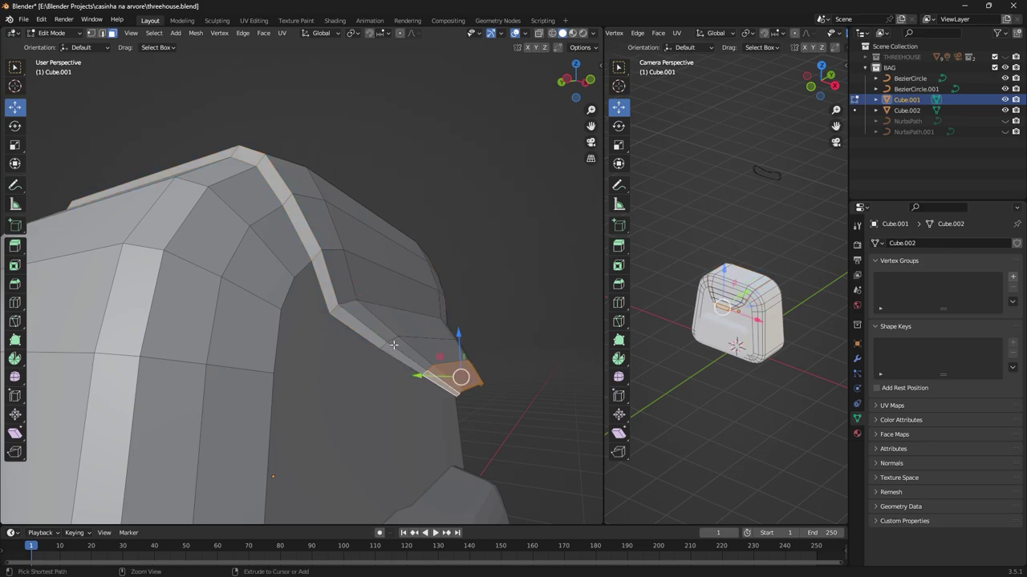
pyautogui.moveTo(434, 370)
pyautogui.mouseDown(button='middle')
pyautogui.moveTo(423, 348)
pyautogui.moveTo(451, 309)
pyautogui.mouseUp(button='middle')
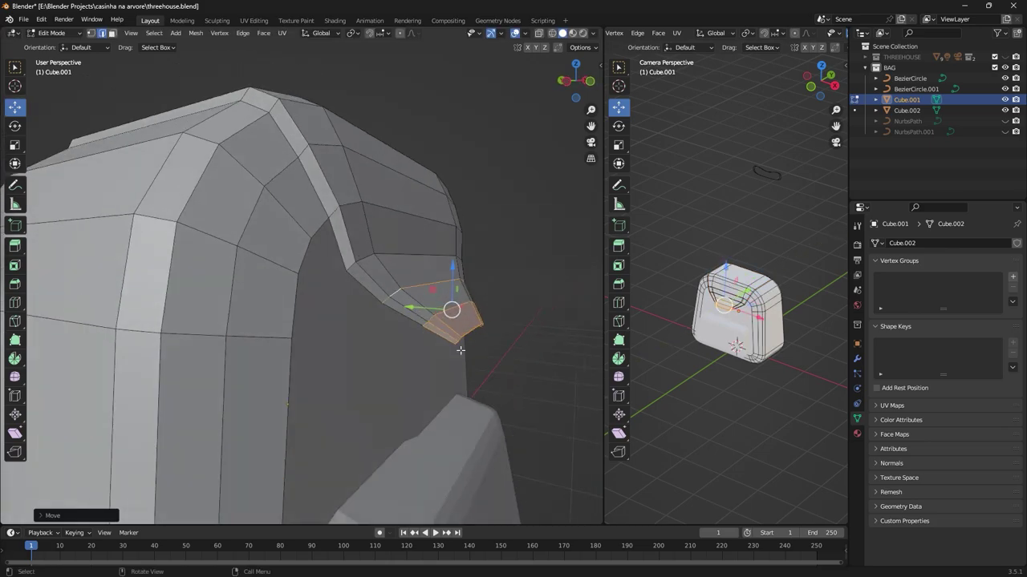
pyautogui.press('KP_Decimal')
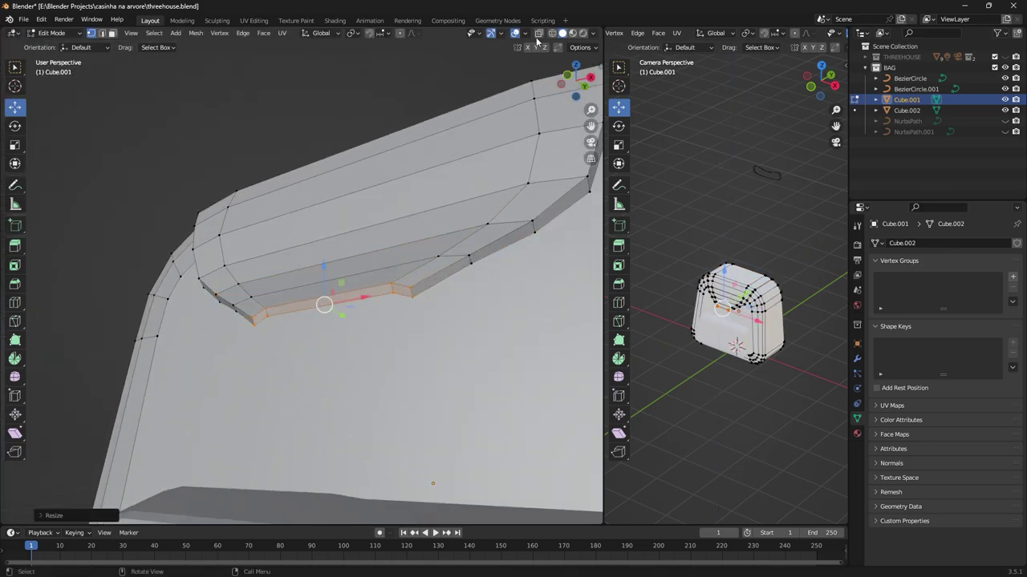
pyautogui.moveTo(537, 42)
pyautogui.mouseDown(button='middle')
pyautogui.moveTo(399, 262)
pyautogui.moveTo(395, 335)
pyautogui.mouseUp(button='middle')
pyautogui.press('s')
pyautogui.click(434, 259)
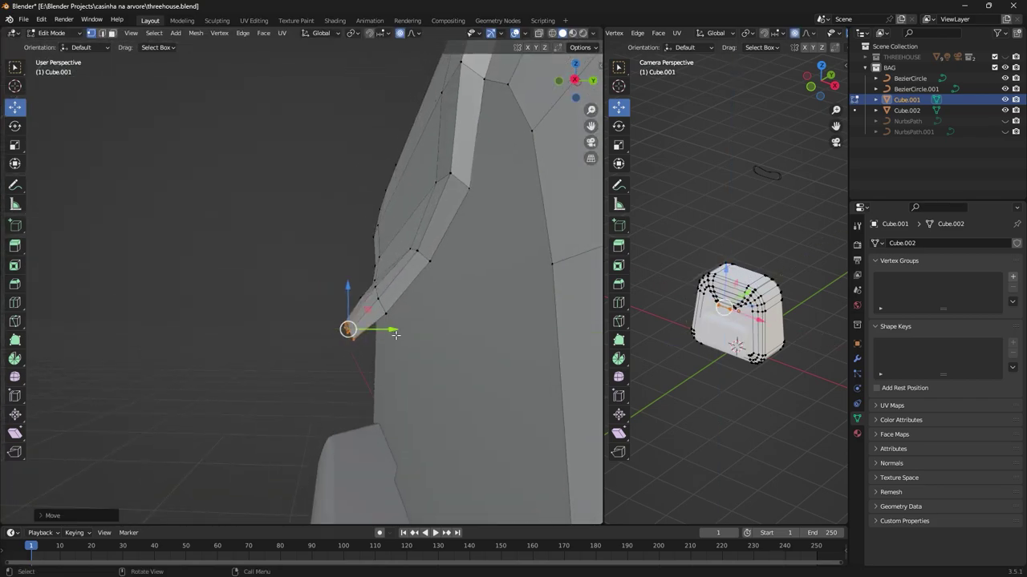
# Step: Pull the recess tip with proportional falloff and box-select the bent part in side view
pyautogui.moveTo(395, 335); pyautogui.dragTo(370, 328)
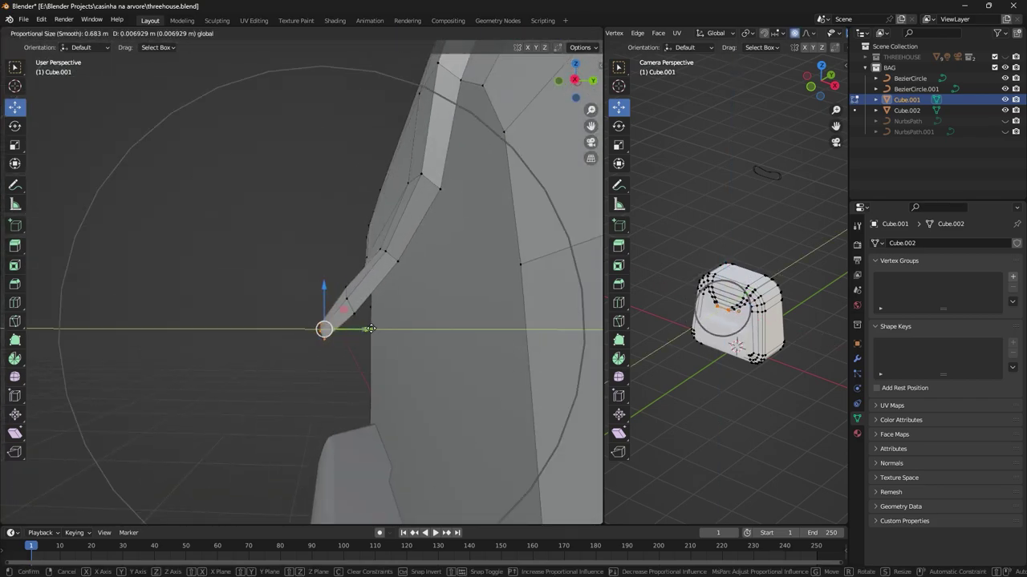
pyautogui.press('KP_3')
pyautogui.moveTo(305, 245); pyautogui.dragTo(378, 360)
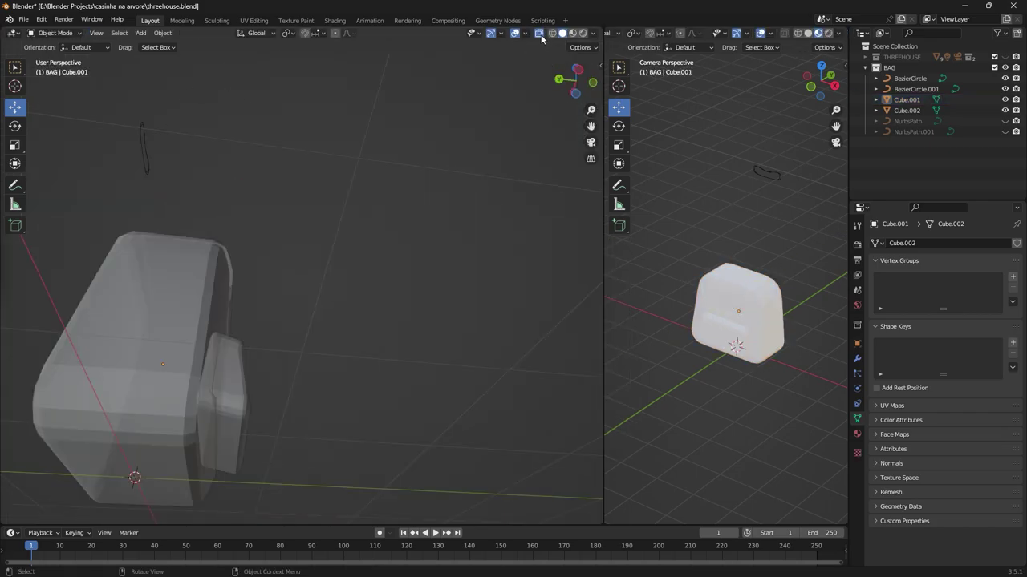
# Step: Scale the selected edge loop of the top-front recess inward on the bag body
pyautogui.moveTo(295, 186)
pyautogui.mouseDown(button='middle')
pyautogui.moveTo(297, 361)
pyautogui.moveTo(366, 340)
pyautogui.moveTo(252, 271)
pyautogui.mouseUp(button='middle')
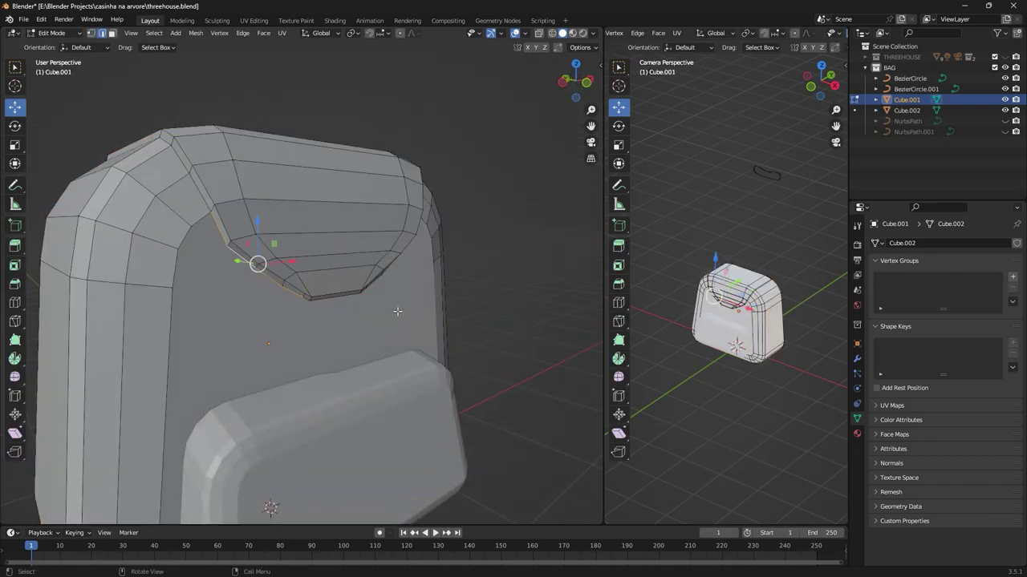
pyautogui.moveTo(398, 311); pyautogui.dragTo(369, 385, button='middle')
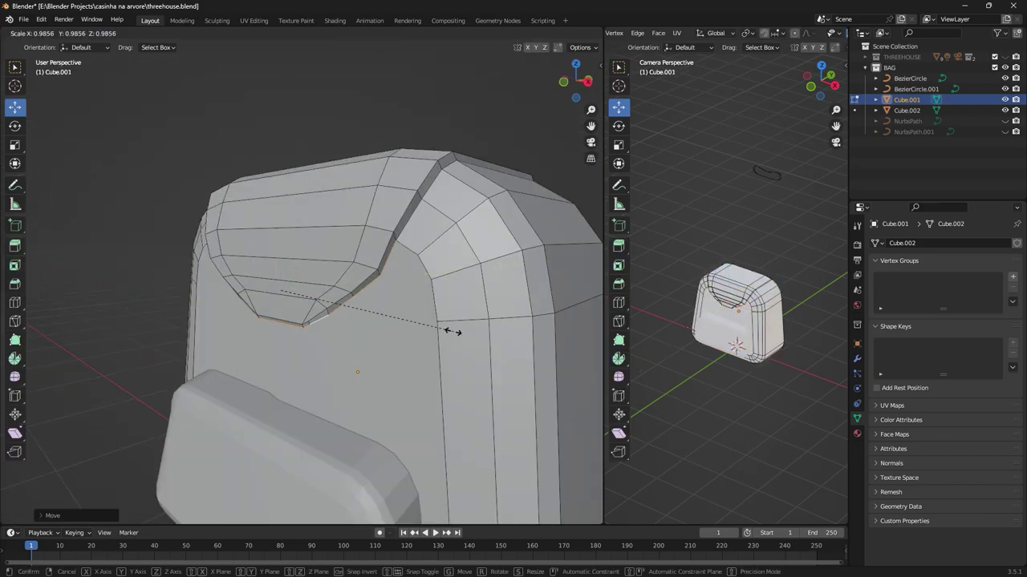
pyautogui.click(452, 331)
pyautogui.moveTo(452, 331)
pyautogui.mouseDown(button='middle')
pyautogui.moveTo(465, 359)
pyautogui.moveTo(367, 336)
pyautogui.mouseUp(button='middle')
# Step: In vertex select mode, select the linked inner recess faces and move them
pyautogui.press('1')
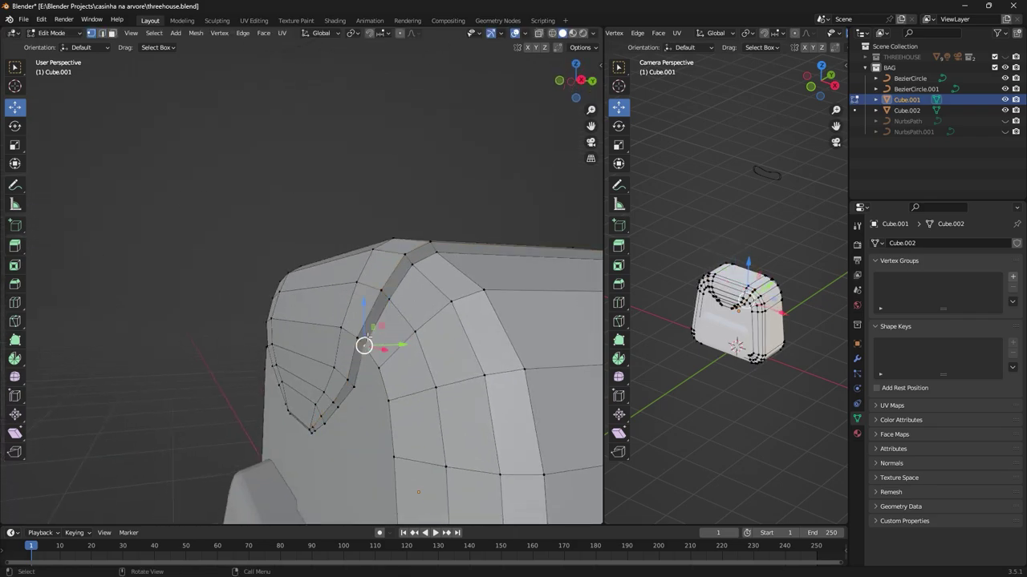
pyautogui.press('Tab')
pyautogui.scroll(3, 446, 335)
pyautogui.press('Tab')
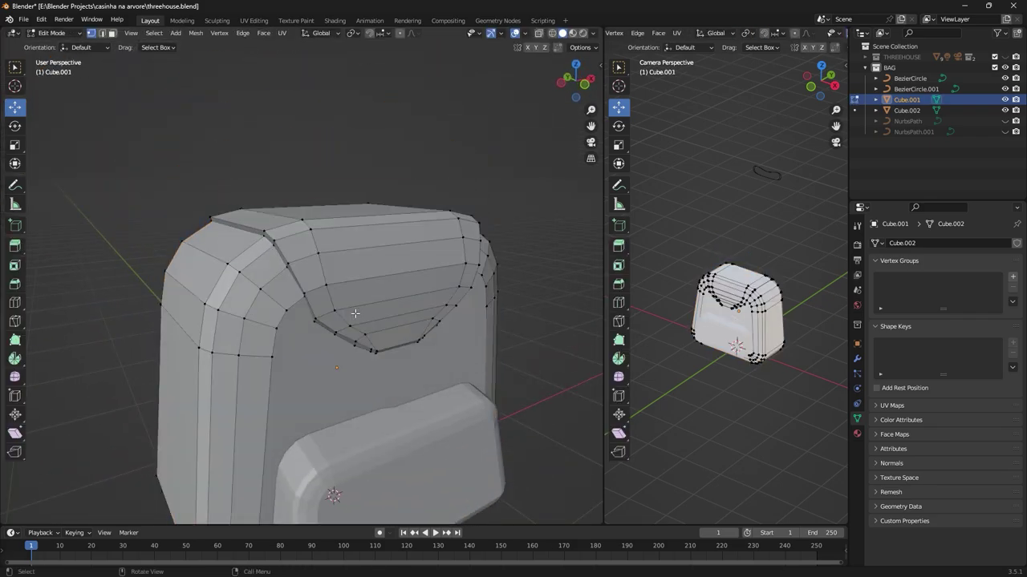
pyautogui.moveTo(328, 329)
pyautogui.mouseDown(button='middle')
pyautogui.moveTo(411, 387)
pyautogui.moveTo(336, 313)
pyautogui.moveTo(324, 282)
pyautogui.mouseUp(button='middle')
pyautogui.press('l')
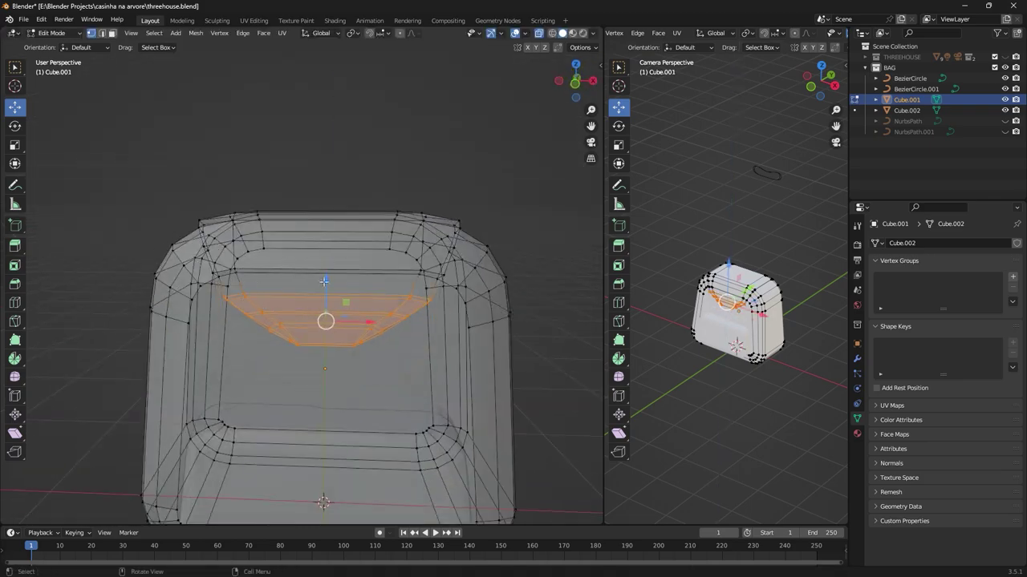
pyautogui.click(336, 324)
pyautogui.moveTo(336, 324); pyautogui.dragTo(338, 359, button='middle')
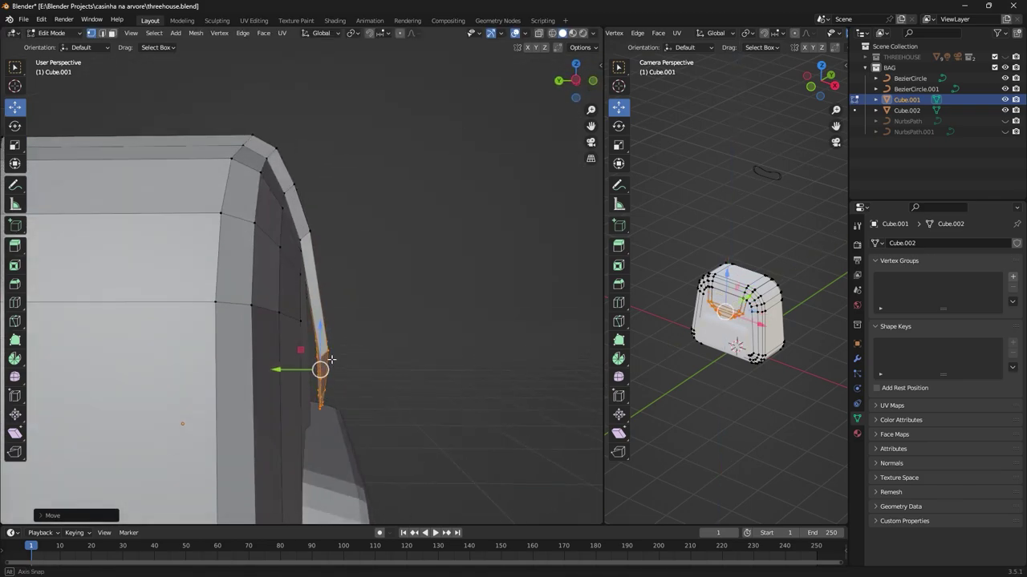
# Step: Flatten the recess faces front to back with S Y, then check the shape in Object Mode
pyautogui.press('s')
pyautogui.press('y')
pyautogui.click(339, 359)
pyautogui.press('Tab')
pyautogui.press('Tab')
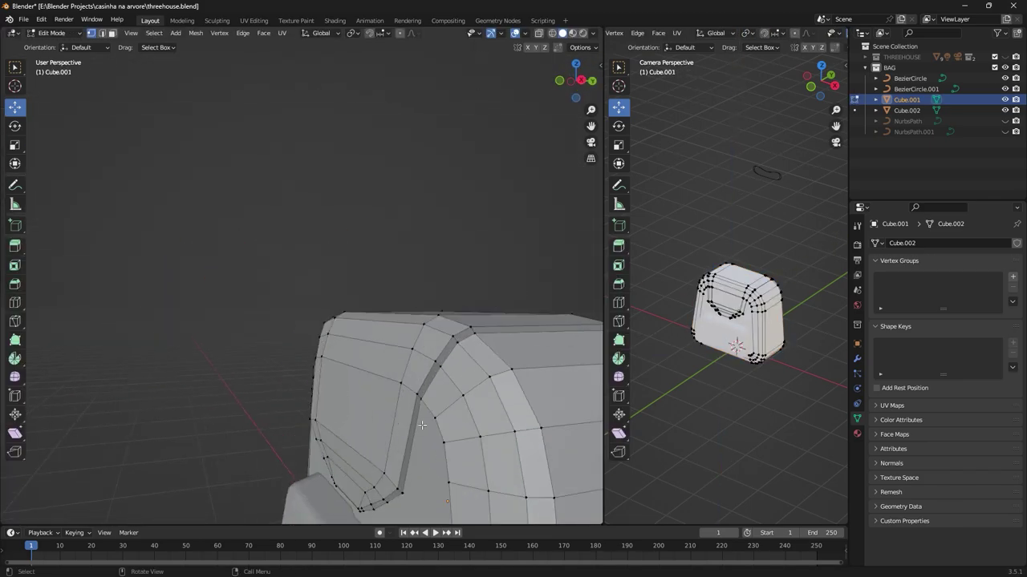
pyautogui.moveTo(512, 430)
pyautogui.mouseDown(button='middle')
pyautogui.moveTo(486, 387)
pyautogui.moveTo(388, 401)
pyautogui.mouseUp(button='middle')
pyautogui.scroll(3, 486, 388)
pyautogui.scroll(-1, 487, 388)
pyautogui.press('Tab')
# Step: Try a Subdivision modifier on the bag body, then undo it
pyautogui.click(291, 202)
pyautogui.rightClick(291, 201)
pyautogui.click(277, 199)
pyautogui.click(856, 358)
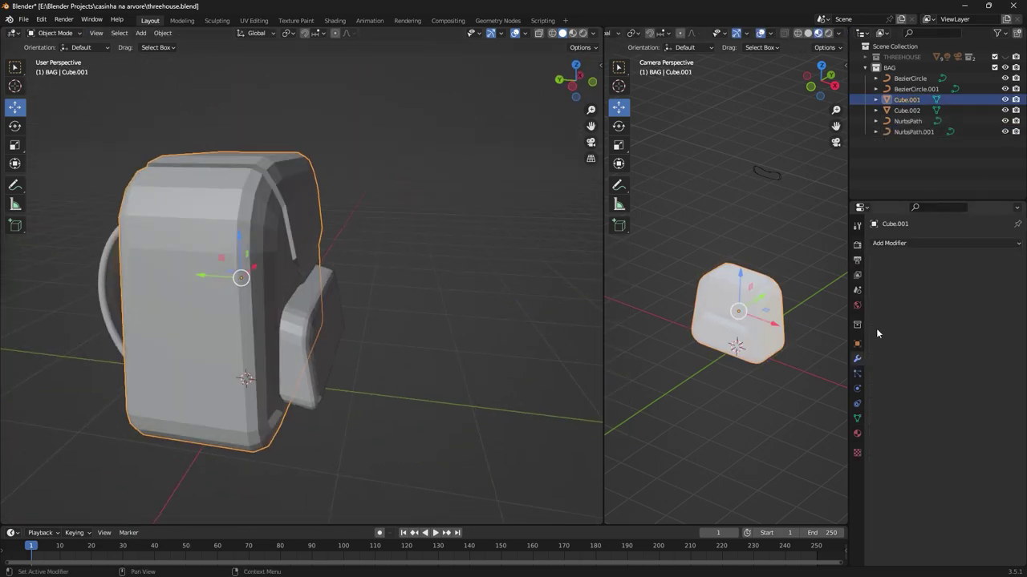
pyautogui.click(889, 243)
pyautogui.click(770, 321)
pyautogui.scroll(2, 420, 295)
pyautogui.moveTo(420, 295)
pyautogui.mouseDown(button='middle')
pyautogui.moveTo(365, 372)
pyautogui.moveTo(320, 365)
pyautogui.moveTo(409, 335)
pyautogui.moveTo(291, 355)
pyautogui.moveTo(293, 226)
pyautogui.moveTo(401, 240)
pyautogui.moveTo(322, 165)
pyautogui.moveTo(287, 417)
pyautogui.moveTo(347, 425)
pyautogui.moveTo(320, 321)
pyautogui.mouseUp(button='middle')
pyautogui.hotkey('ctrl', 'z')
# Step: Select the recess and top face loops and separate them into a new object, Cube.003
pyautogui.press('Tab')
pyautogui.keyDown('alt'); pyautogui.click(408, 335); pyautogui.keyUp('alt')
pyautogui.scroll(3, 408, 335)
pyautogui.keyDown('alt'); pyautogui.click(424, 236); pyautogui.keyUp('alt')
pyautogui.keyDown('alt'); pyautogui.keyDown('shift'); pyautogui.click(424, 236); pyautogui.keyUp('shift'); pyautogui.keyUp('alt')
pyautogui.rightClick(287, 417)
pyautogui.click(287, 417)
pyautogui.scroll(3, 286, 417)
pyautogui.scroll(-5, 347, 425)
pyautogui.press('Tab')
# Step: Add a Solidify modifier to the new flap Cube.003
pyautogui.click(903, 243)
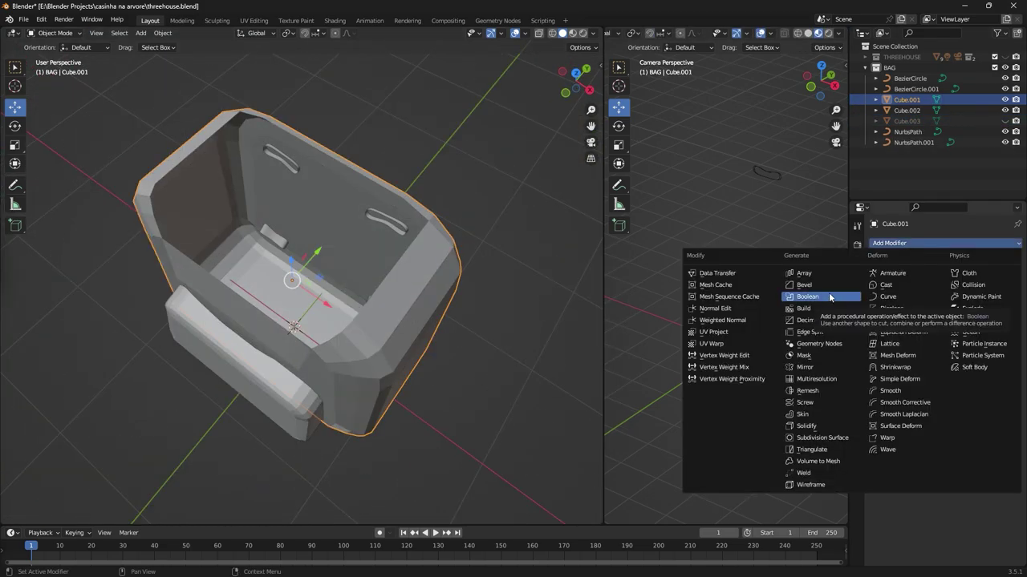
pyautogui.click(833, 431)
pyautogui.scroll(5, 478, 286)
pyautogui.hotkey('ctrl', 'z')
pyautogui.moveTo(478, 285)
pyautogui.mouseDown(button='middle')
pyautogui.moveTo(249, 387)
pyautogui.moveTo(555, 273)
pyautogui.moveTo(200, 307)
pyautogui.moveTo(435, 263)
pyautogui.mouseUp(button='middle')
pyautogui.click(201, 307)
pyautogui.click(903, 243)
pyautogui.click(757, 433)
# Step: Select all of the flap's edges in Edit Mode and inspect it from around
pyautogui.press('Tab')
pyautogui.scroll(4, 221, 319)
pyautogui.scroll(-3, 220, 318)
pyautogui.scroll(-2, 435, 264)
pyautogui.press('2')
pyautogui.press('a')
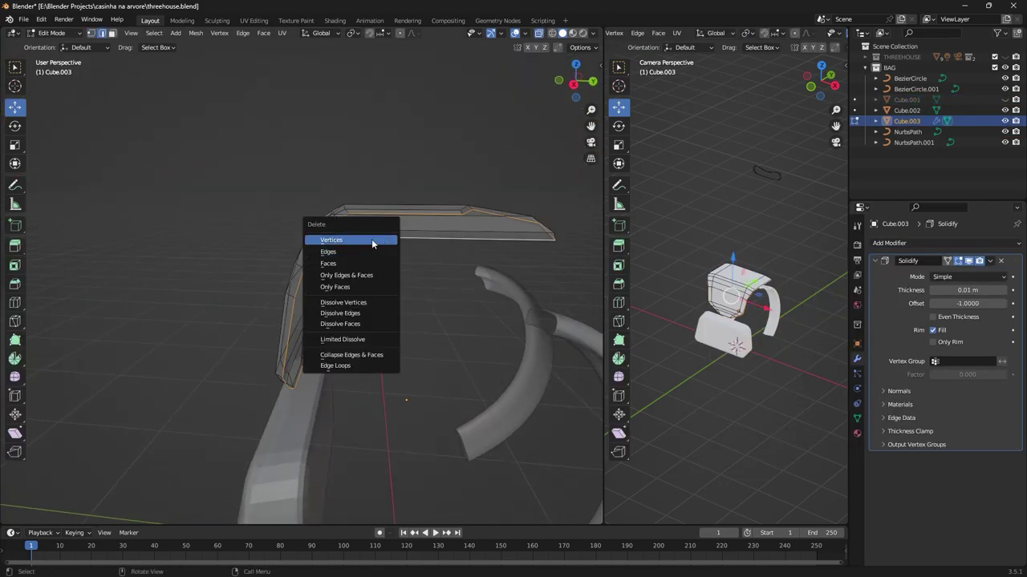
pyautogui.press('Escape')
pyautogui.moveTo(371, 239)
pyautogui.mouseDown(button='middle')
pyautogui.moveTo(440, 345)
pyautogui.moveTo(321, 286)
pyautogui.mouseUp(button='middle')
pyautogui.rightClick(321, 286)
# Step: Give the flap a Subdivision modifier at viewport level 2 and Solidify thickness 0.06 m
pyautogui.click(903, 243)
pyautogui.click(810, 441)
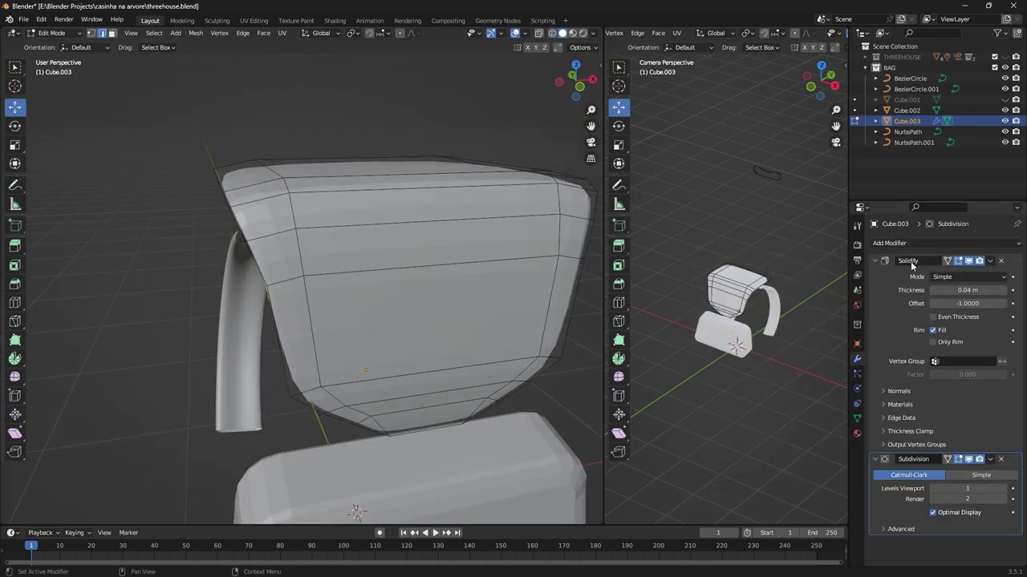
pyautogui.click(1002, 489)
pyautogui.click(1002, 290)
pyautogui.moveTo(320, 320); pyautogui.dragTo(240, 280, button='middle')
pyautogui.click(1005, 100)
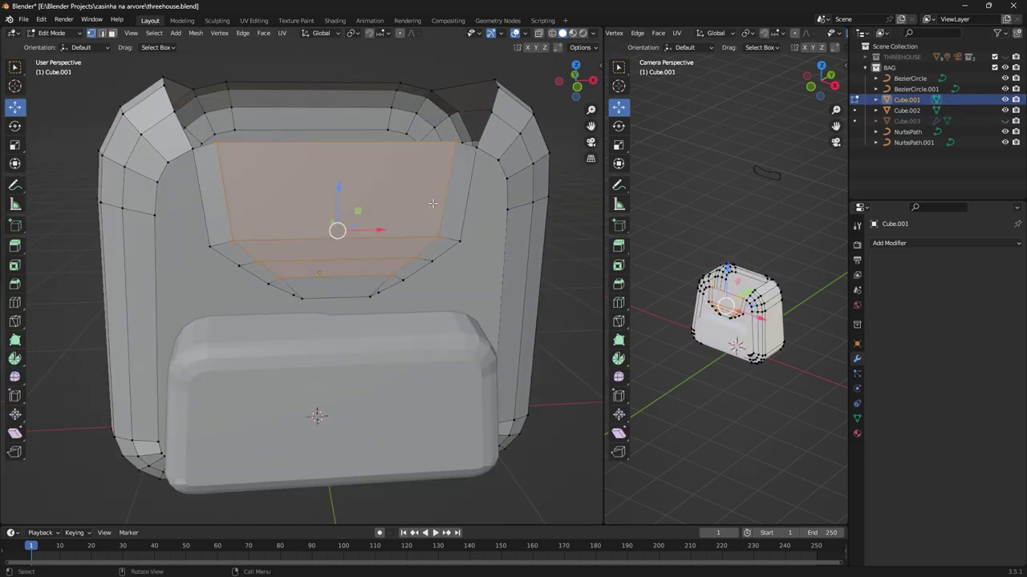
# Step: Select and delete the inner back faces of the bag body
pyautogui.press('x')
pyautogui.click(452, 197)
pyautogui.click(403, 229)
pyautogui.moveTo(403, 229)
pyautogui.mouseDown(button='middle')
pyautogui.moveTo(412, 259)
pyautogui.moveTo(403, 270)
pyautogui.mouseUp(button='middle')
pyautogui.hotkey('alt', 'a')
pyautogui.moveTo(402, 270); pyautogui.dragTo(314, 318)
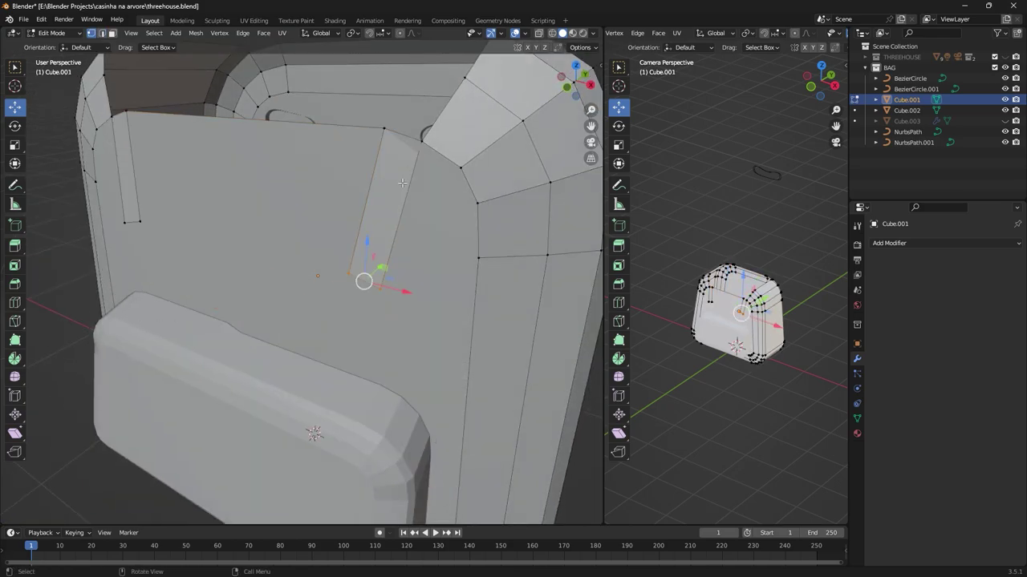
pyautogui.scroll(-5, 363, 178)
pyautogui.moveTo(363, 179); pyautogui.dragTo(417, 201, button='middle')
# Step: Add Solidify and Subdivision Surface modifiers to the bag body Cube.001
pyautogui.click(924, 242)
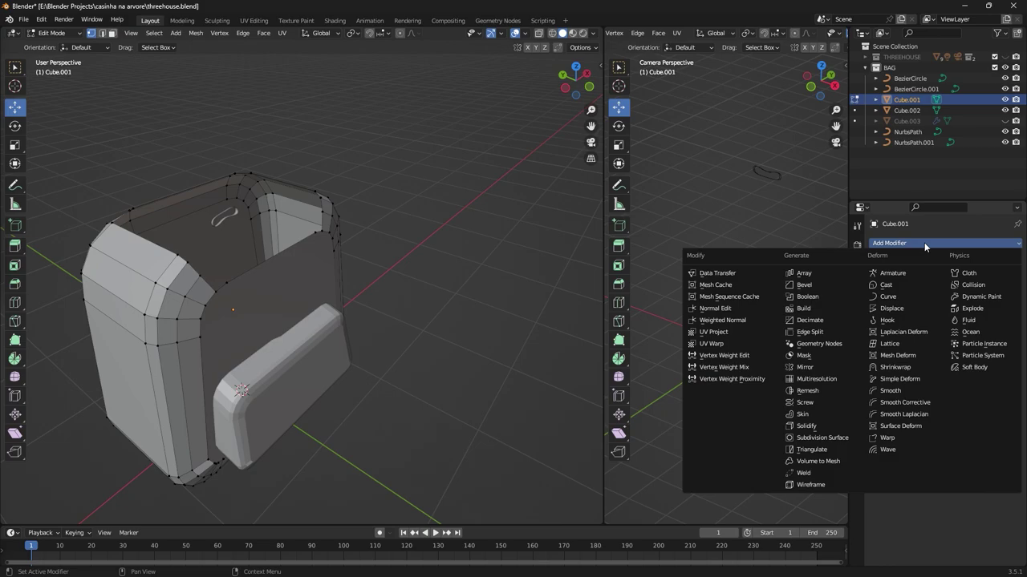
pyautogui.click(806, 425)
pyautogui.moveTo(321, 320)
pyautogui.mouseDown(button='middle')
pyautogui.moveTo(241, 305)
pyautogui.moveTo(192, 401)
pyautogui.moveTo(219, 326)
pyautogui.moveTo(275, 492)
pyautogui.moveTo(432, 293)
pyautogui.mouseUp(button='middle')
pyautogui.press('Tab')
pyautogui.click(924, 243)
pyautogui.click(802, 436)
pyautogui.moveTo(320, 321)
pyautogui.mouseDown(button='middle')
pyautogui.moveTo(305, 241)
pyautogui.moveTo(219, 225)
pyautogui.moveTo(392, 187)
pyautogui.mouseUp(button='middle')
pyautogui.click(875, 345)
# Step: Flip the body's normals and move a bottom corner vertex into place
pyautogui.press('Tab')
pyautogui.press('a')
pyautogui.hotkey('alt', 'n')
pyautogui.click(343, 305)
pyautogui.click(45, 190)
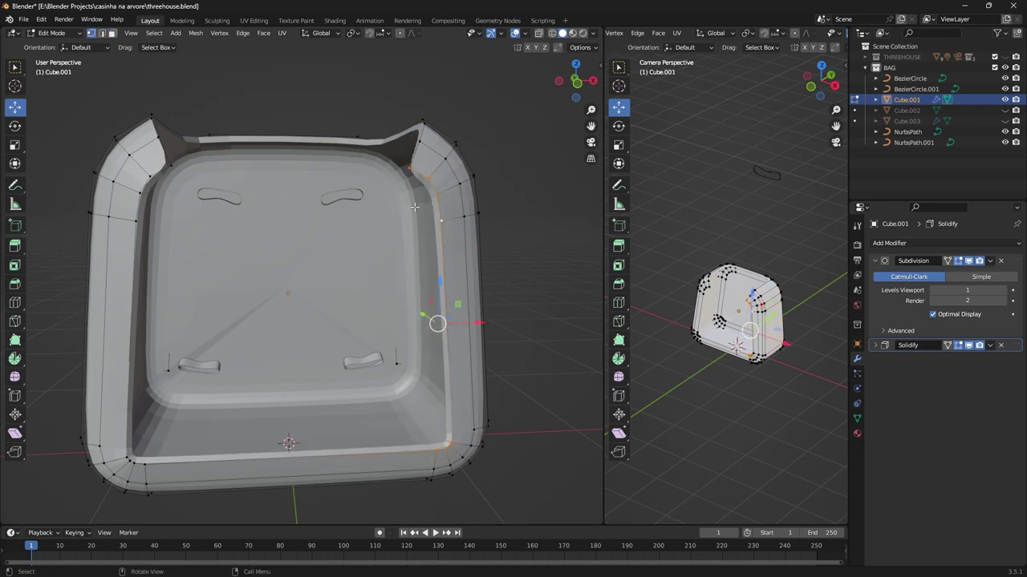
pyautogui.moveTo(360, 290); pyautogui.dragTo(350, 218, button='middle')
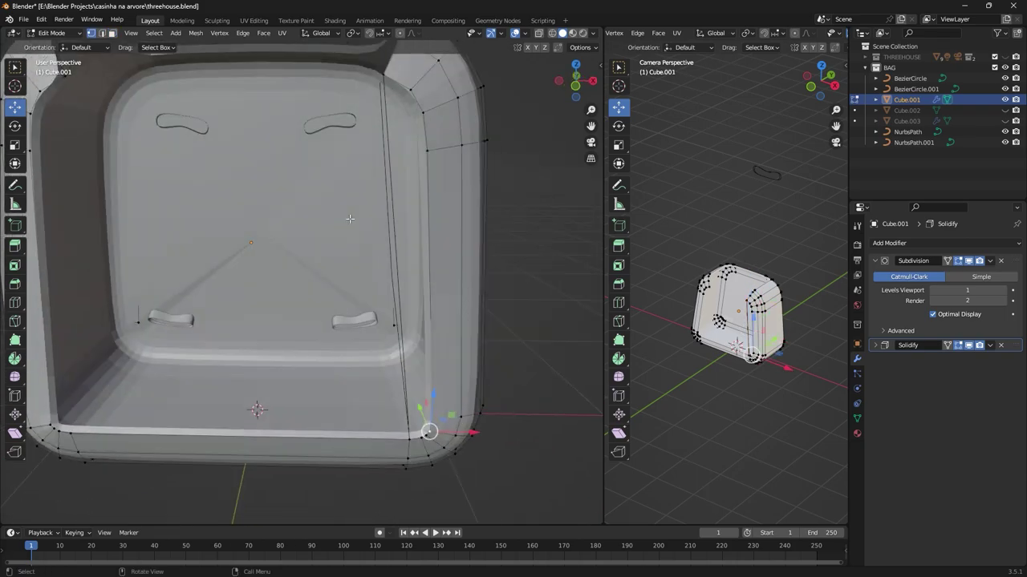
pyautogui.click(240, 370)
pyautogui.moveTo(240, 370)
pyautogui.mouseDown(button='middle')
pyautogui.moveTo(390, 230)
pyautogui.moveTo(351, 230)
pyautogui.moveTo(524, 233)
pyautogui.moveTo(377, 241)
pyautogui.moveTo(280, 300)
pyautogui.mouseUp(button='middle')
# Step: Edit flap Cube.003's vertices, lowering them slightly and pushing the rim backward
pyautogui.click(1005, 119)
pyautogui.hotkey('alt', 'q')
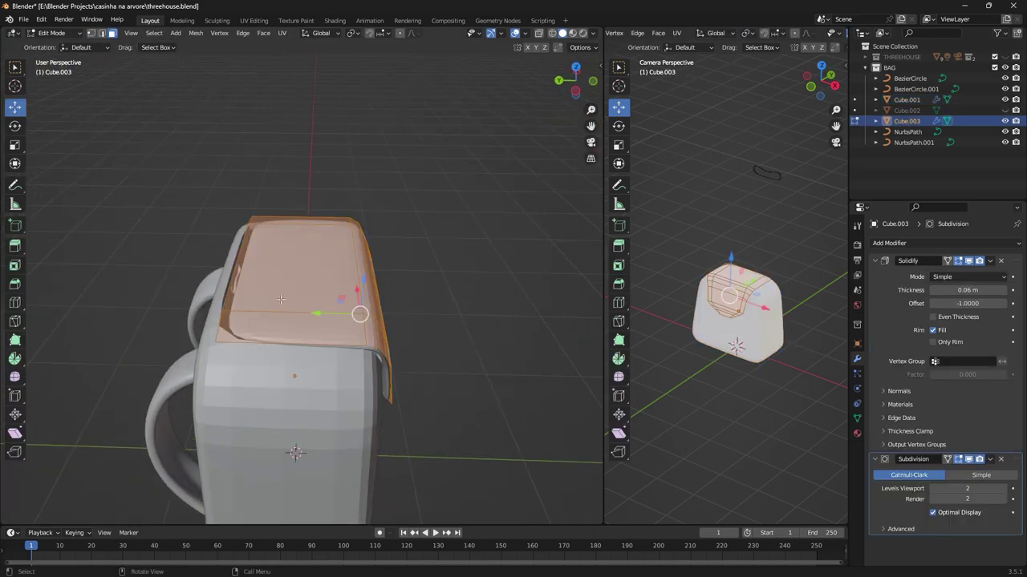
pyautogui.press('1')
pyautogui.moveTo(269, 263)
pyautogui.mouseDown(button='middle')
pyautogui.moveTo(442, 275)
pyautogui.moveTo(334, 357)
pyautogui.moveTo(401, 240)
pyautogui.mouseUp(button='middle')
pyautogui.moveTo(425, 191); pyautogui.dragTo(424, 197)
pyautogui.moveTo(423, 248); pyautogui.dragTo(449, 253, button='middle')
pyautogui.moveTo(462, 255); pyautogui.dragTo(455, 250)
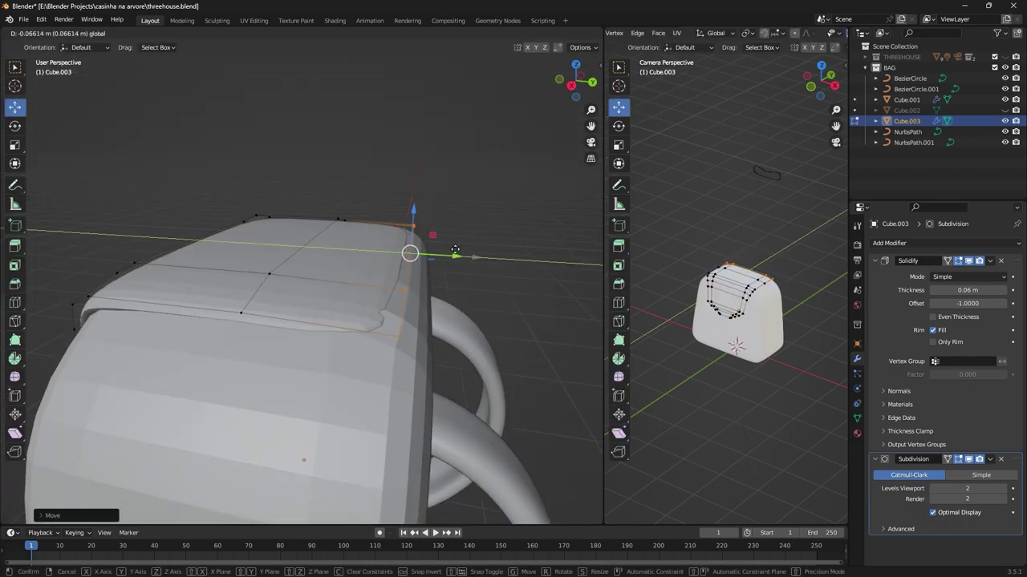
pyautogui.click(15, 106)
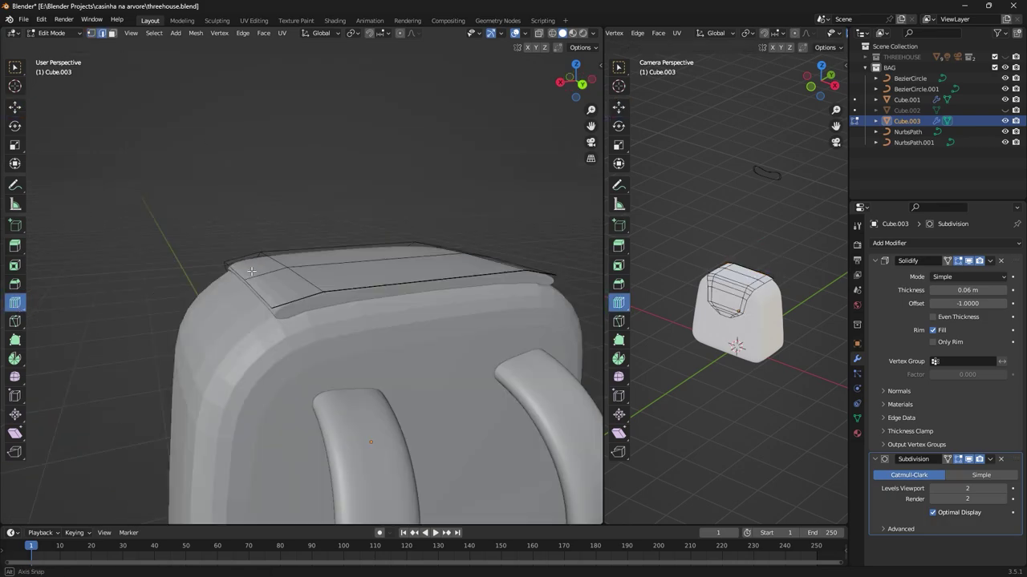
# Step: Select the flap's side edge loop and lower it slightly along Z
pyautogui.moveTo(241, 241); pyautogui.dragTo(305, 236, button='middle')
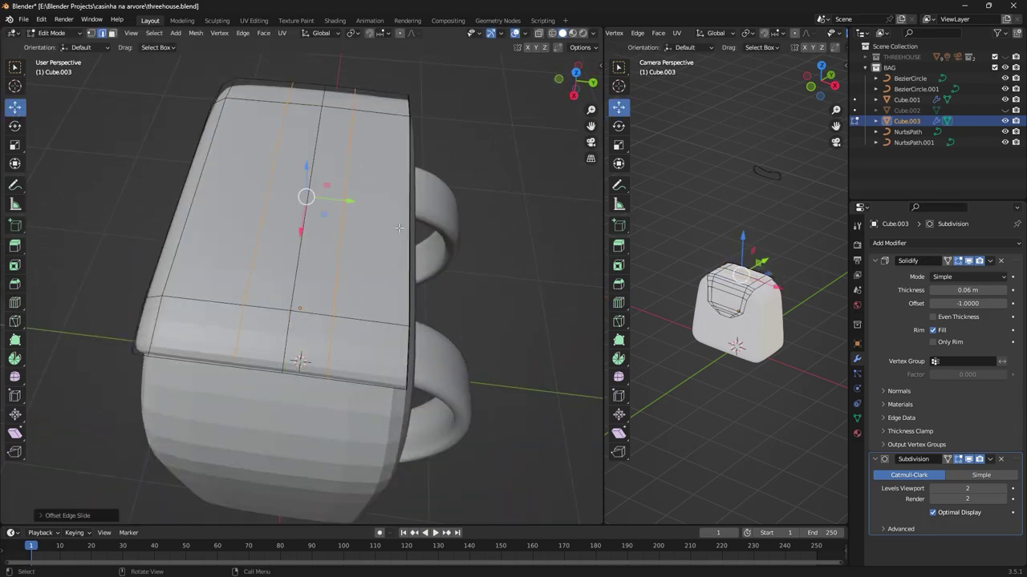
pyautogui.moveTo(399, 227); pyautogui.dragTo(377, 192, button='middle')
pyautogui.keyDown('alt'); pyautogui.click(381, 172); pyautogui.keyUp('alt')
pyautogui.scroll(4, 325, 305)
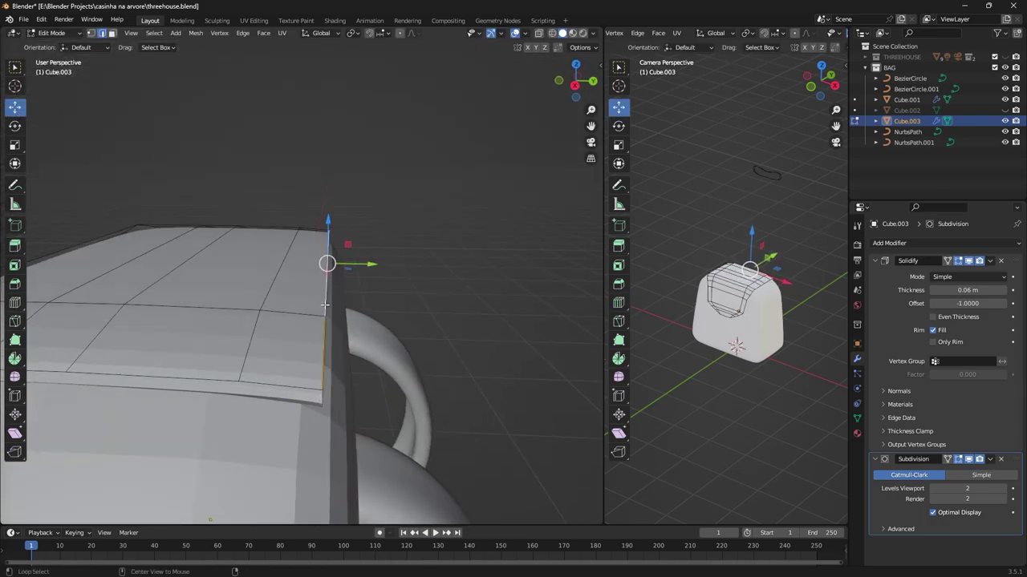
pyautogui.moveTo(325, 305); pyautogui.dragTo(287, 310, button='middle')
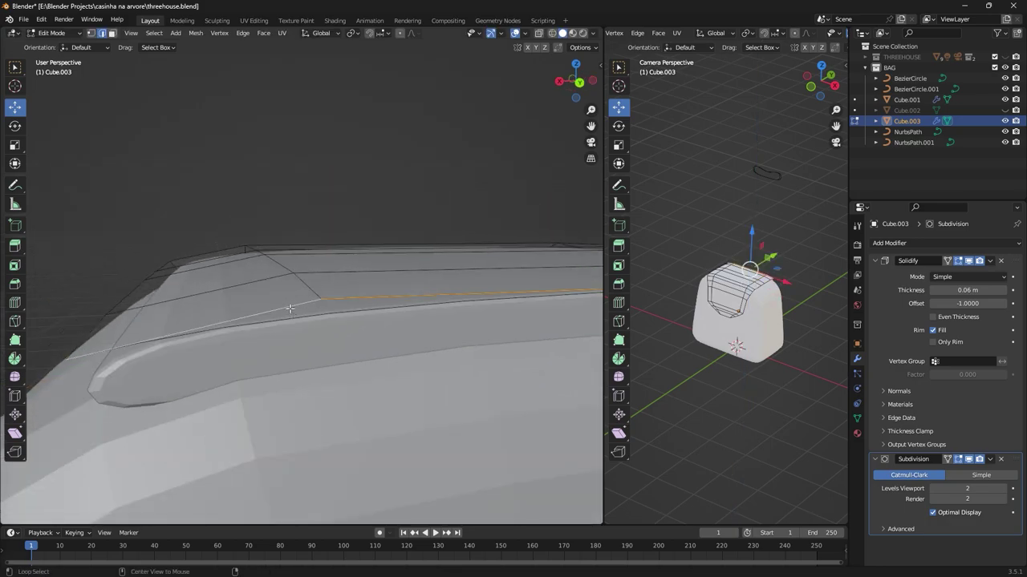
pyautogui.rightClick(290, 308)
pyautogui.moveTo(290, 309); pyautogui.dragTo(336, 360, button='middle')
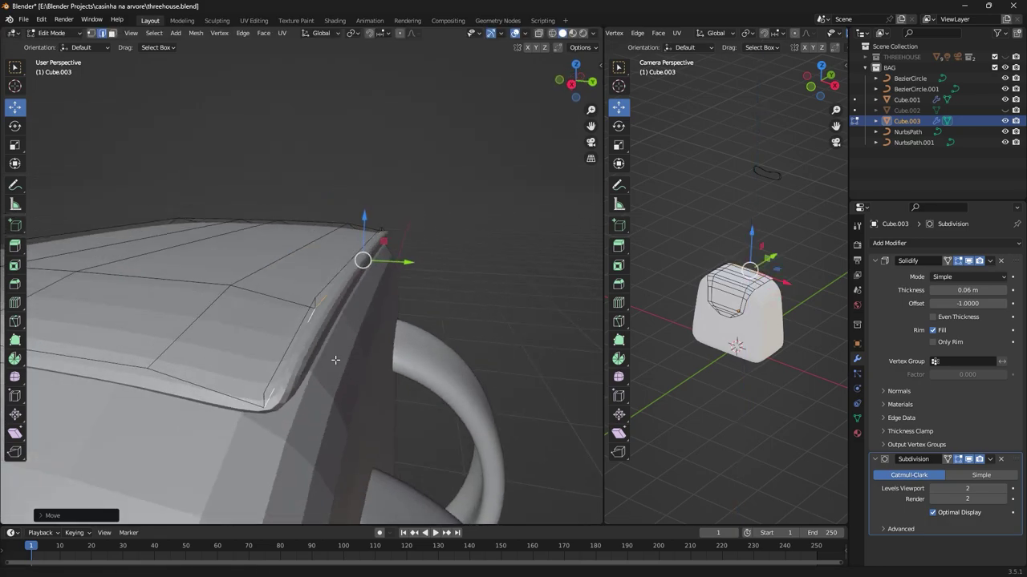
pyautogui.moveTo(364, 223); pyautogui.dragTo(366, 231)
pyautogui.click(363, 251)
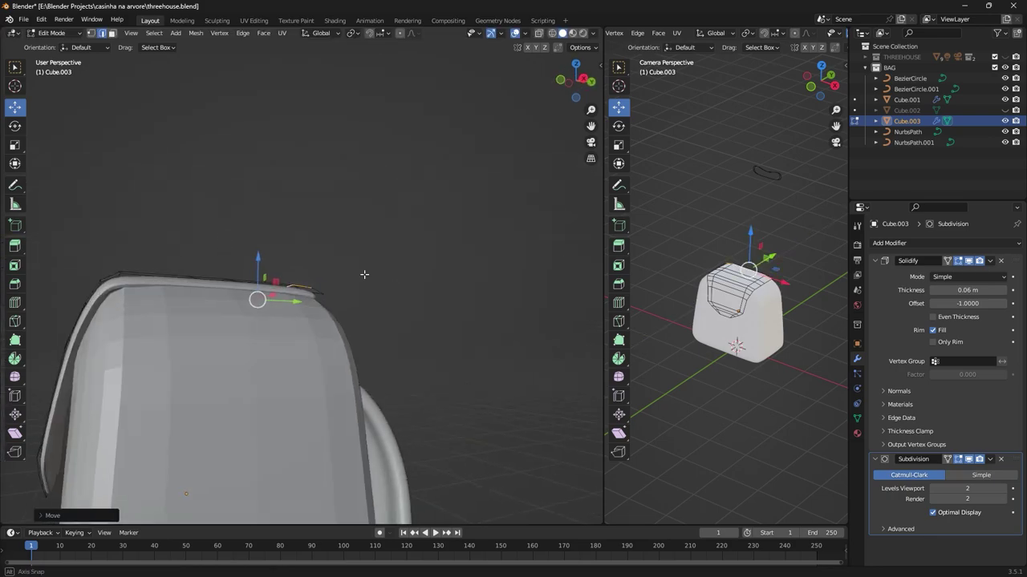
pyautogui.moveTo(362, 275)
pyautogui.mouseDown(button='middle')
pyautogui.moveTo(396, 404)
pyautogui.moveTo(339, 423)
pyautogui.moveTo(341, 364)
pyautogui.mouseUp(button='middle')
# Step: Check the flap in Object Mode, nudge its top edge along Z, and review again
pyautogui.press('Tab')
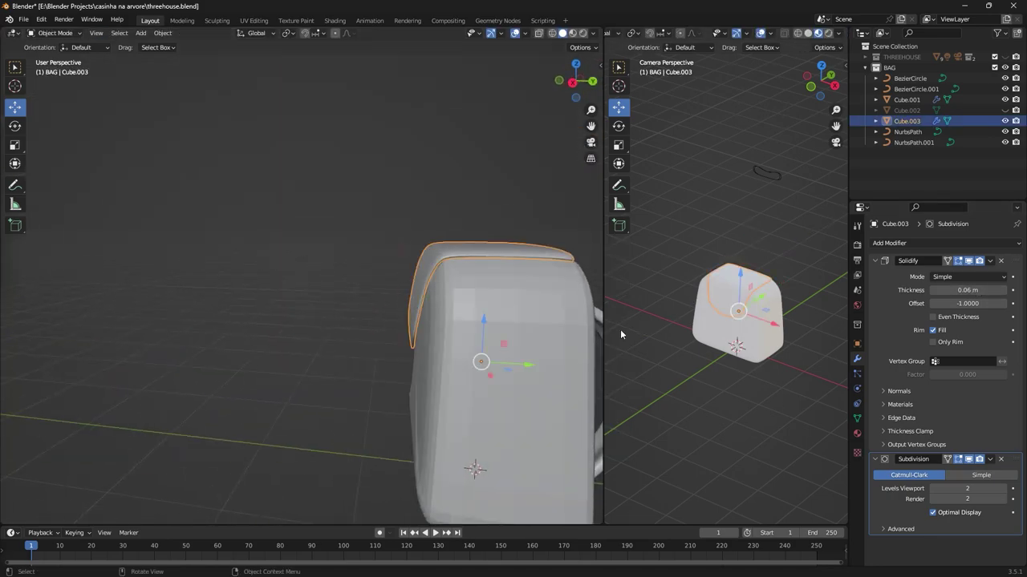
pyautogui.moveTo(401, 321); pyautogui.dragTo(397, 265, button='middle')
pyautogui.press('Tab')
pyautogui.moveTo(395, 229); pyautogui.dragTo(399, 206)
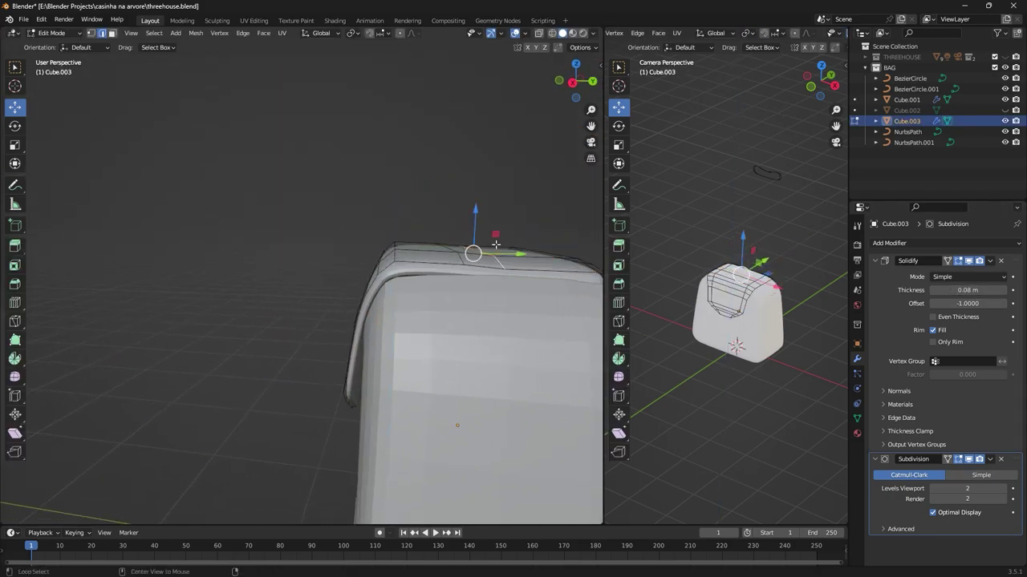
pyautogui.moveTo(496, 243)
pyautogui.mouseDown(button='middle')
pyautogui.moveTo(385, 241)
pyautogui.moveTo(361, 321)
pyautogui.mouseUp(button='middle')
pyautogui.scroll(-3, 433, 438)
pyautogui.press('Tab')
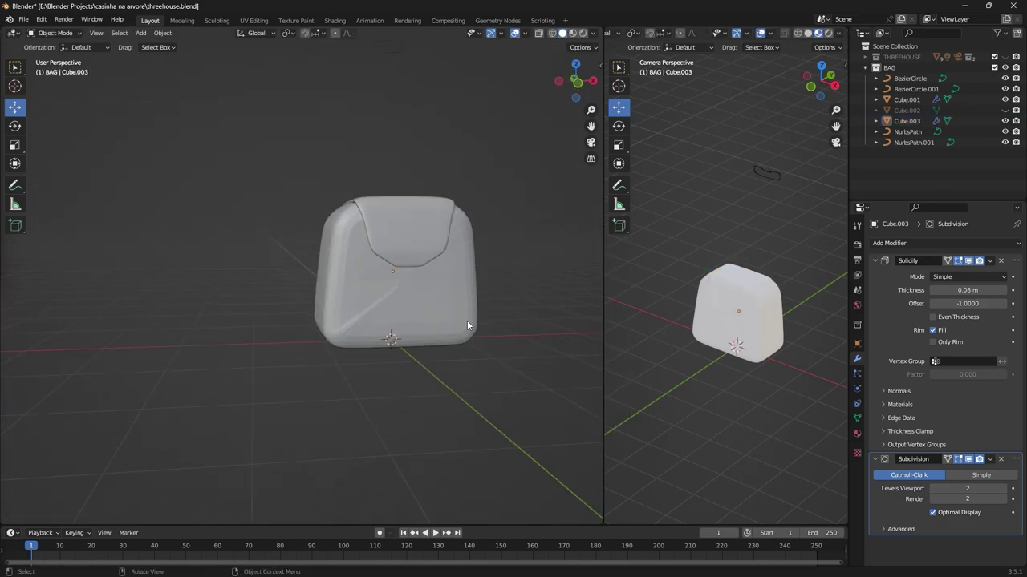
# Step: Cut a horizontal loop around Cube.001's middle with the Loop Cut tool in a front view
pyautogui.moveTo(467, 320)
pyautogui.mouseDown(button='middle')
pyautogui.moveTo(355, 321)
pyautogui.moveTo(568, 303)
pyautogui.moveTo(449, 343)
pyautogui.mouseUp(button='middle')
pyautogui.scroll(-2, 394, 312)
pyautogui.click(394, 312)
pyautogui.press('Tab')
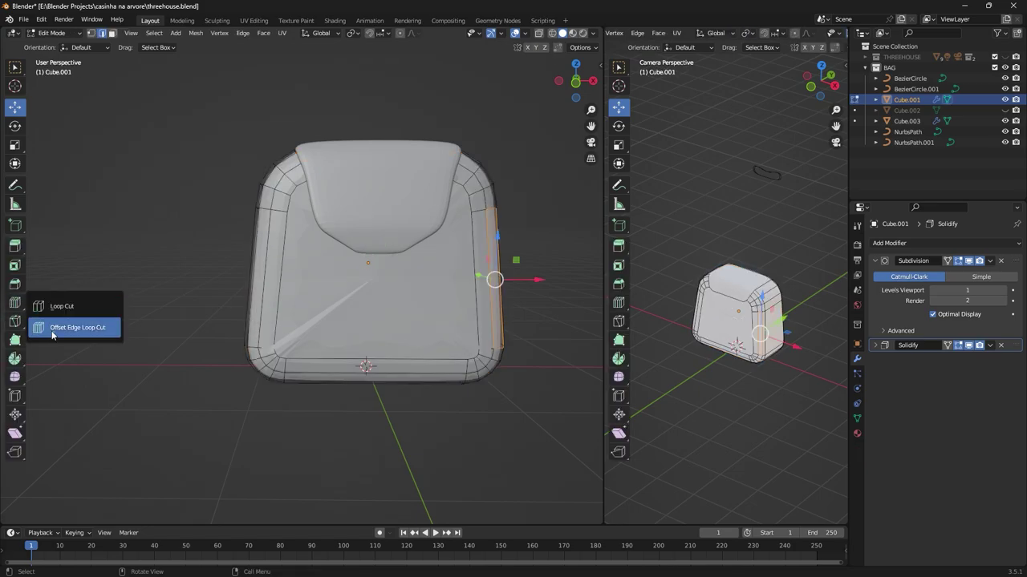
pyautogui.click(57, 305)
pyautogui.click(457, 297)
pyautogui.press('KP_1')
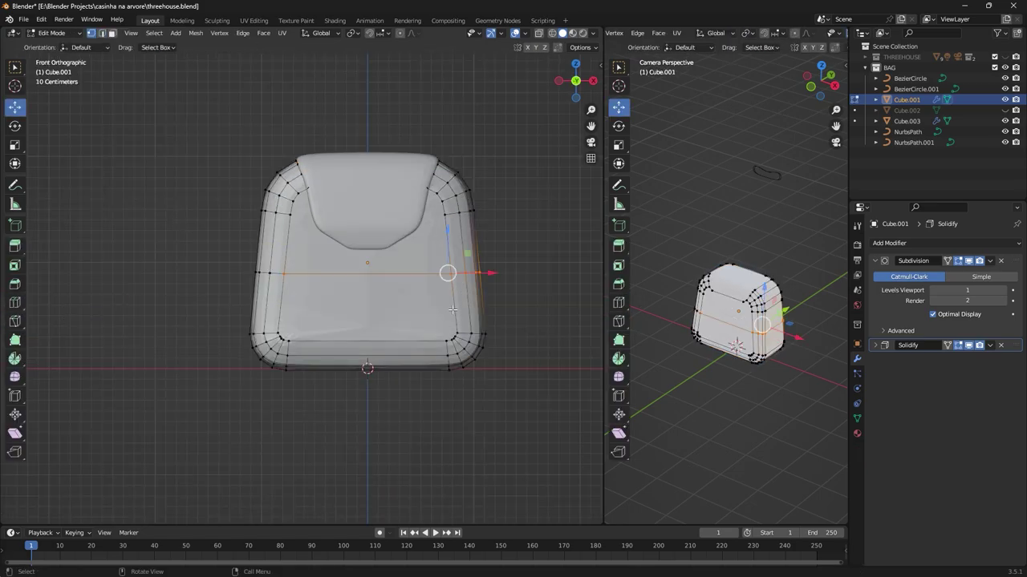
pyautogui.moveTo(410, 300)
pyautogui.mouseDown(button='middle')
pyautogui.moveTo(53, 159)
pyautogui.moveTo(326, 285)
pyautogui.mouseUp(button='middle')
pyautogui.scroll(-3, 355, 277)
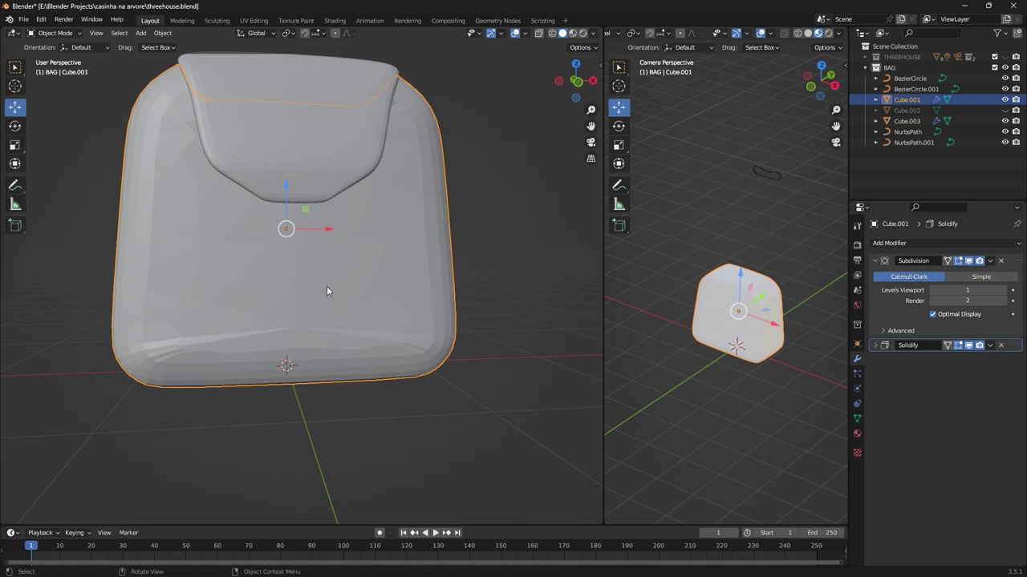
# Step: Delete the bag body's lower front faces and extrude the opening forward
pyautogui.click(312, 292)
pyautogui.press('x')
pyautogui.click(312, 320)
pyautogui.moveTo(312, 321); pyautogui.dragTo(643, 375, button='middle')
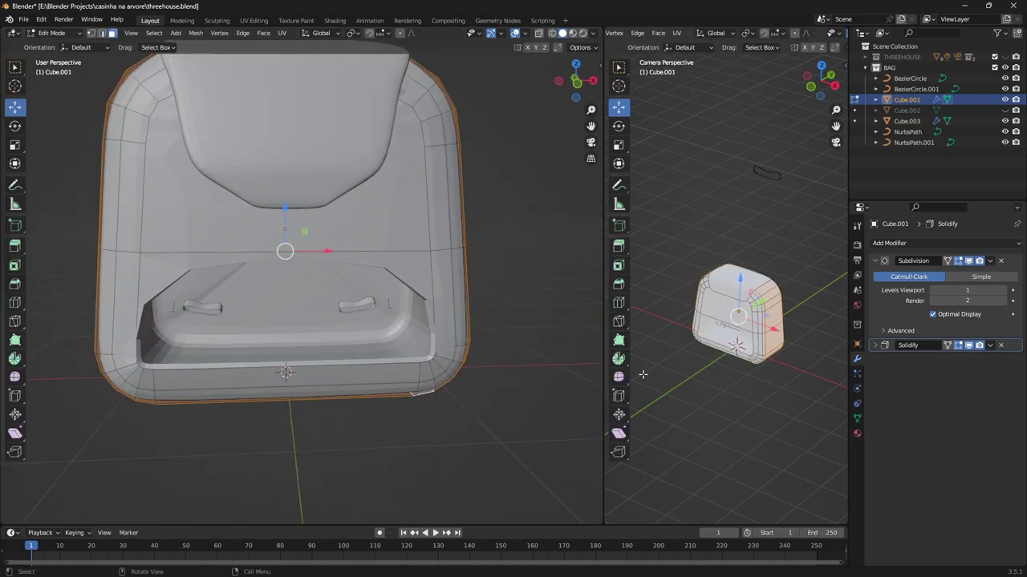
pyautogui.moveTo(410, 289); pyautogui.dragTo(490, 246, button='middle')
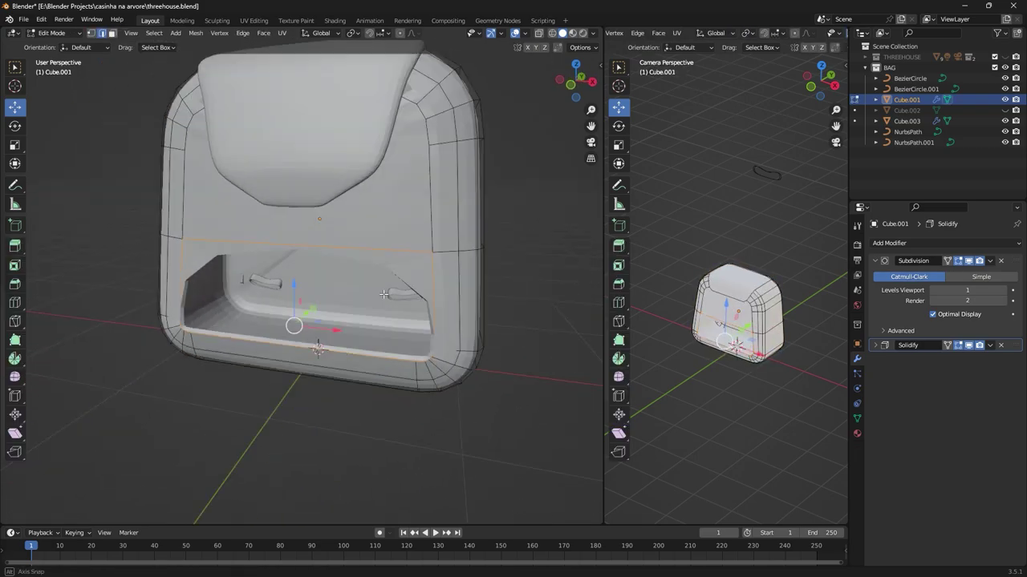
pyautogui.press('e')
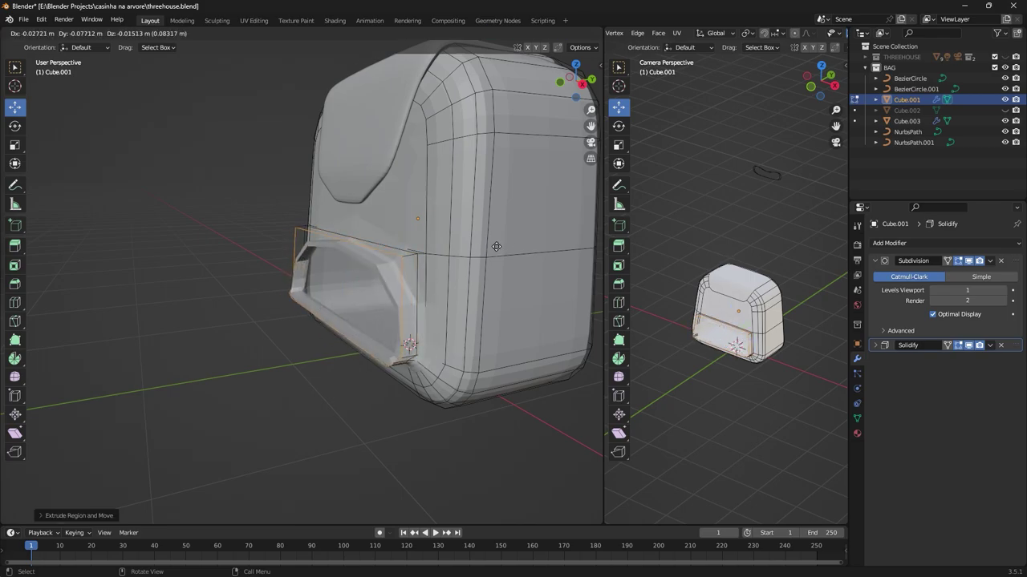
pyautogui.moveTo(348, 311); pyautogui.dragTo(361, 302)
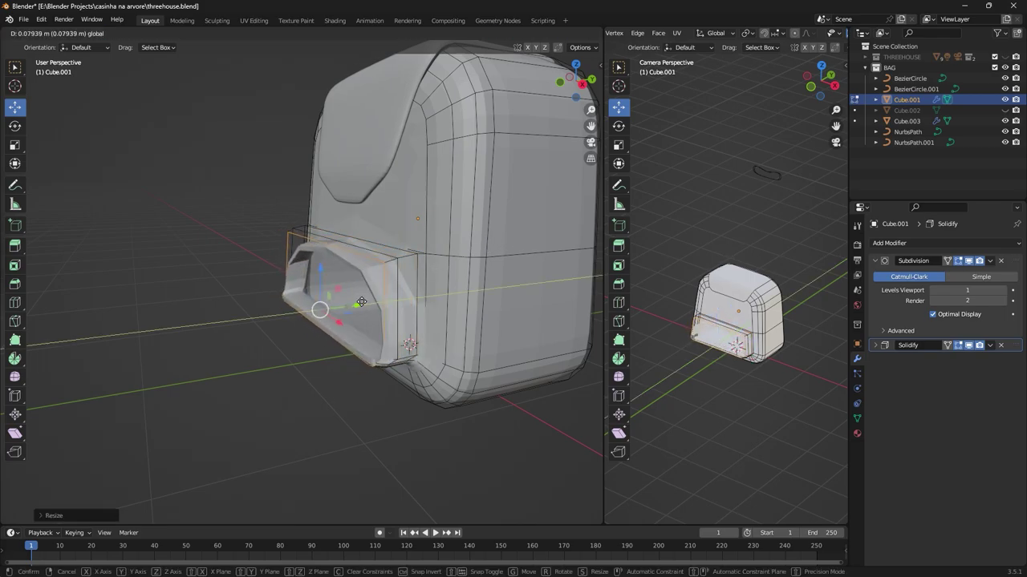
pyautogui.scroll(3, 492, 267)
# Step: Extrude the pocket edge again and scale it inward
pyautogui.press('e')
pyautogui.press('s')
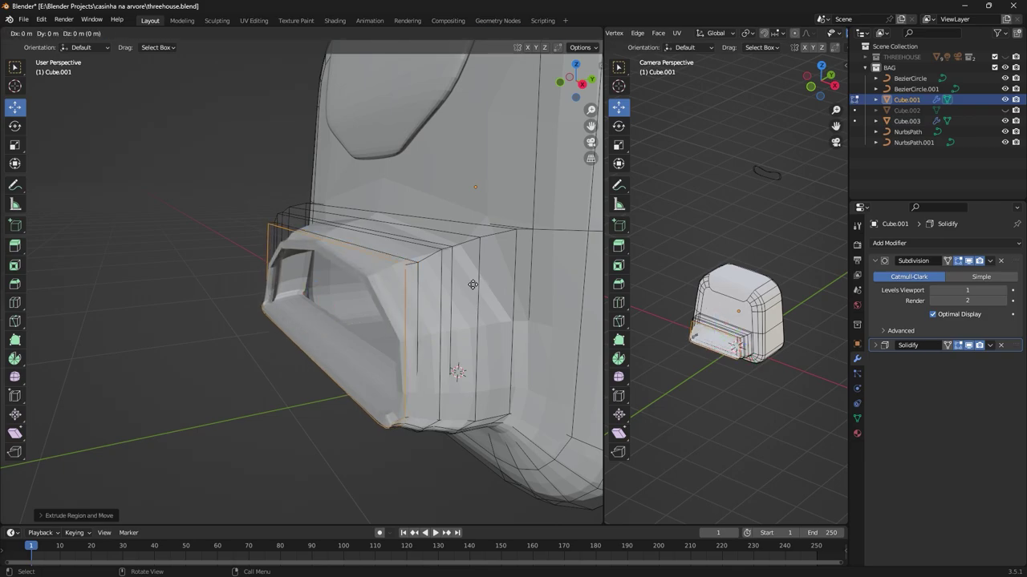
pyautogui.click(414, 308)
pyautogui.moveTo(414, 308)
pyautogui.mouseDown(button='middle')
pyautogui.moveTo(320, 321)
pyautogui.moveTo(235, 293)
pyautogui.mouseUp(button='middle')
pyautogui.press('Tab')
pyautogui.click(235, 294)
pyautogui.press('Tab')
# Step: Scale the pocket faces and review the bag from the front view
pyautogui.moveTo(401, 350); pyautogui.dragTo(449, 321, button='middle')
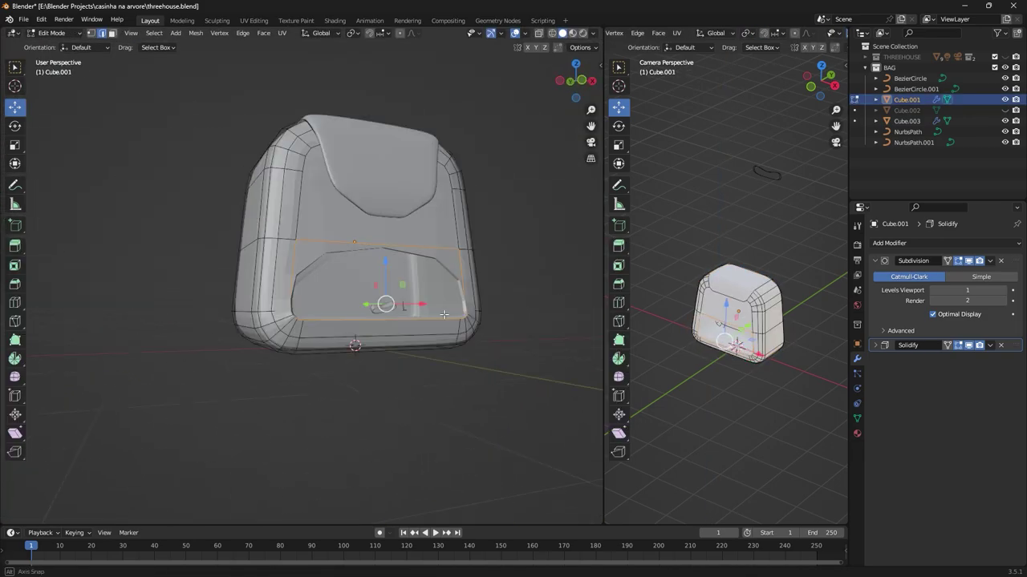
pyautogui.scroll(3, 450, 321)
pyautogui.press('s')
pyautogui.click(459, 282)
pyautogui.moveTo(458, 282); pyautogui.dragTo(348, 326, button='middle')
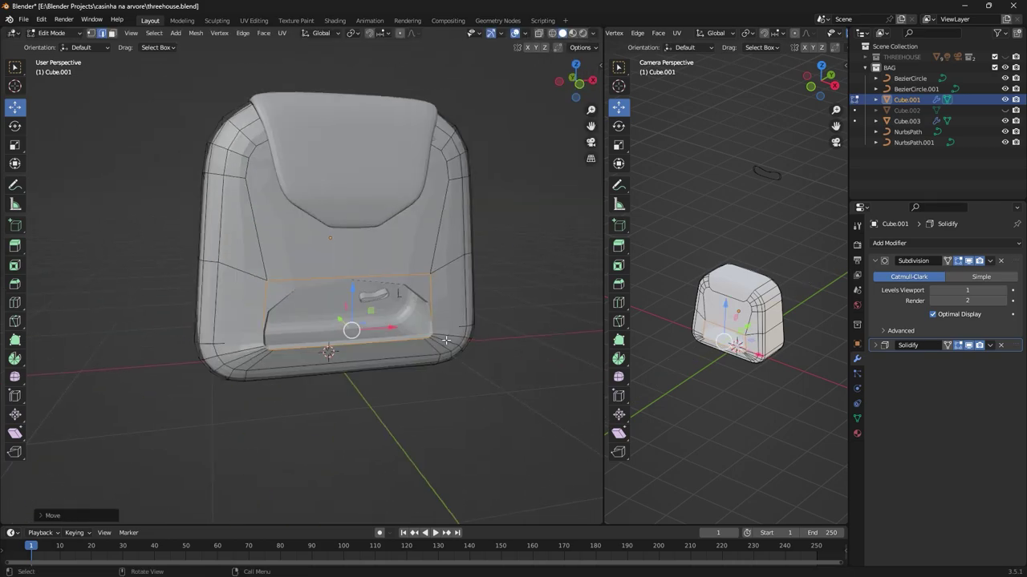
pyautogui.press('KP_1')
pyautogui.press('Tab')
pyautogui.scroll(-2, 287, 334)
pyautogui.moveTo(286, 334); pyautogui.dragTo(340, 323, button='middle')
# Step: Slide the pocket opening along Y to recess it, undoing a stray extrusion
pyautogui.press('Tab')
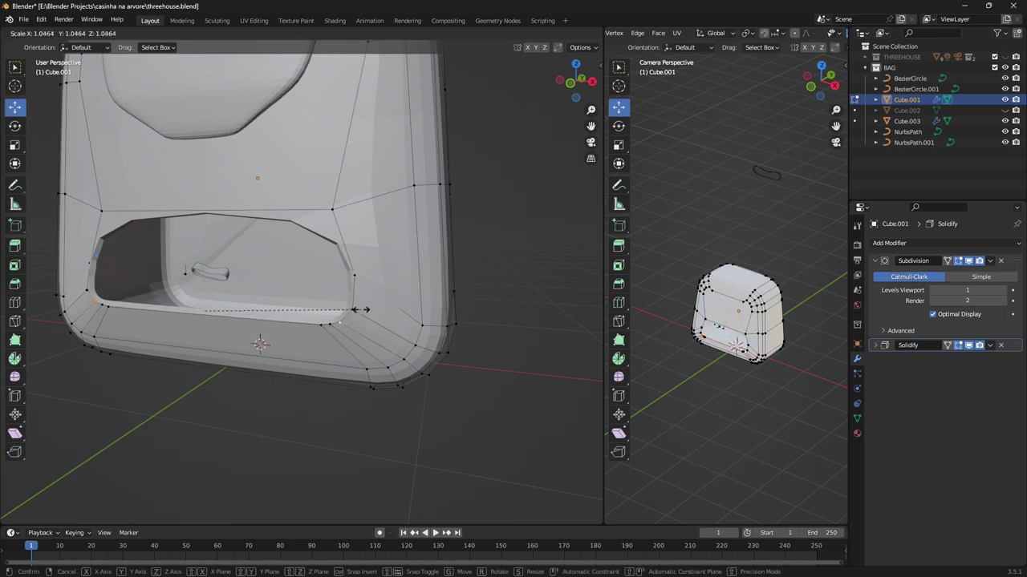
pyautogui.click(198, 282)
pyautogui.moveTo(198, 282)
pyautogui.mouseDown(button='middle')
pyautogui.moveTo(323, 339)
pyautogui.moveTo(381, 248)
pyautogui.mouseUp(button='middle')
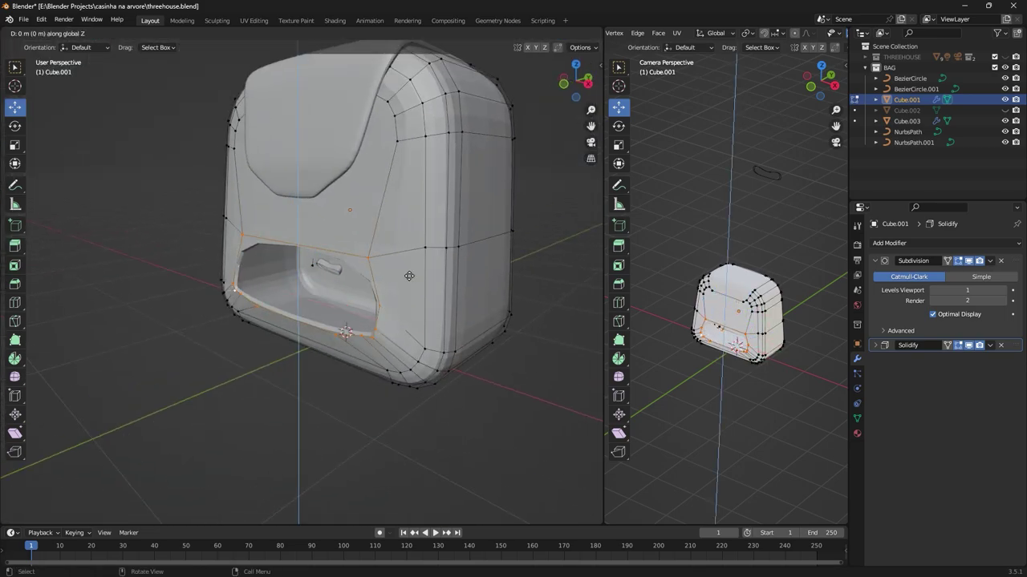
pyautogui.press('y')
pyautogui.press('g')
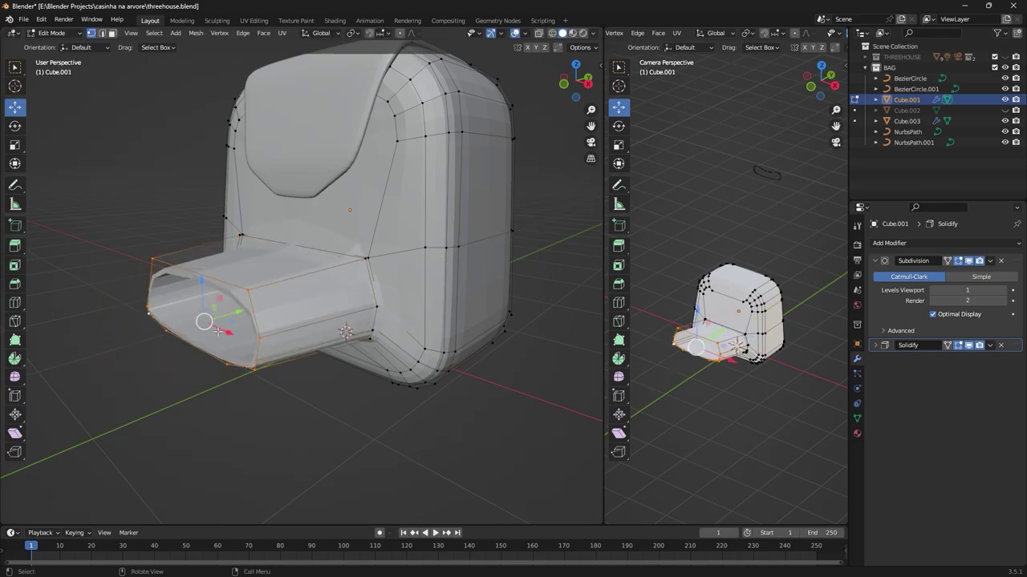
pyautogui.hotkey('ctrl', 'z')
pyautogui.moveTo(218, 331)
pyautogui.mouseDown(button='middle')
pyautogui.moveTo(383, 298)
pyautogui.moveTo(353, 352)
pyautogui.moveTo(444, 350)
pyautogui.moveTo(355, 291)
pyautogui.mouseUp(button='middle')
pyautogui.press('Tab')
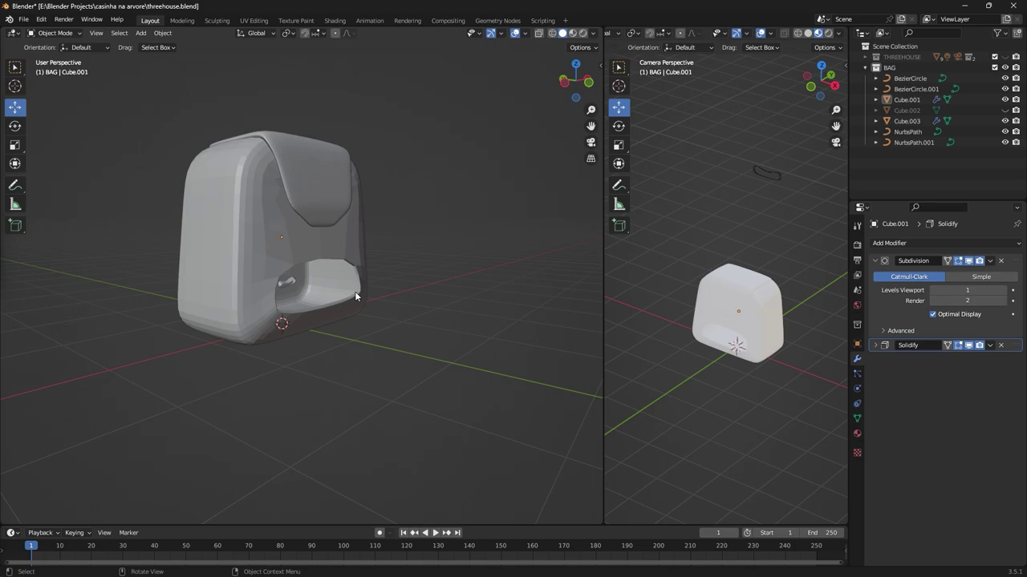
# Step: Shade the Cube.003 flap smooth
pyautogui.click(355, 292)
pyautogui.scroll(3, 355, 292)
pyautogui.rightClick(240, 280)
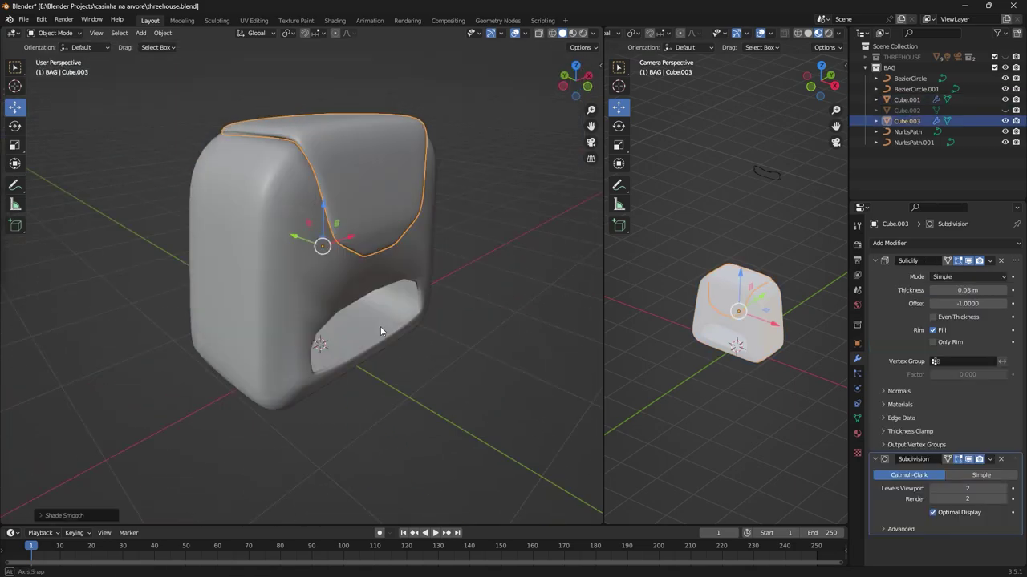
pyautogui.moveTo(380, 326)
pyautogui.mouseDown(button='middle')
pyautogui.moveTo(509, 369)
pyautogui.moveTo(374, 337)
pyautogui.moveTo(355, 225)
pyautogui.mouseUp(button='middle')
pyautogui.press('Tab')
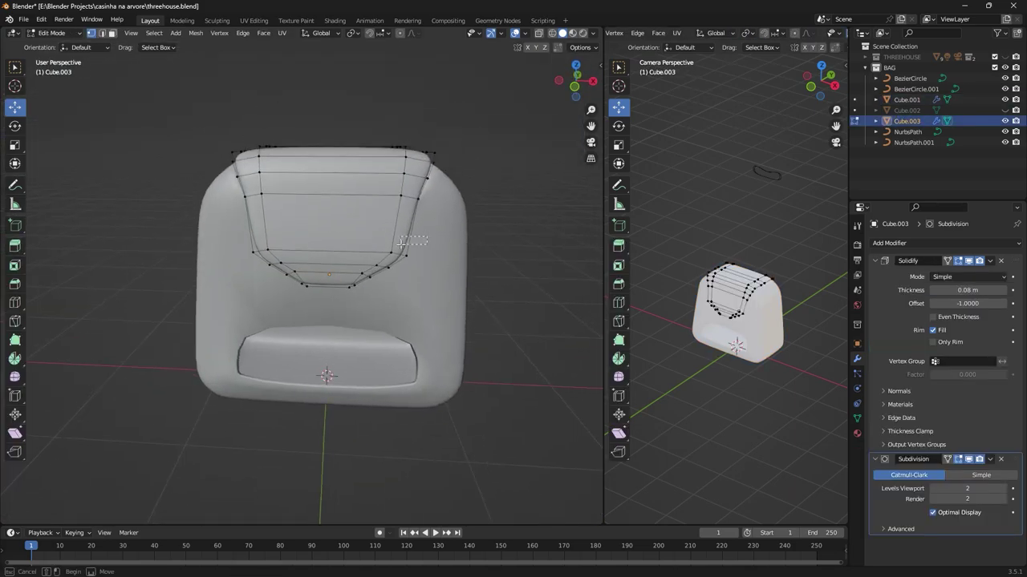
pyautogui.rightClick(340, 255)
pyautogui.press('Tab')
# Step: Add a cube and squash it into a flat block in front of the bag
pyautogui.hotkey('shift', 'a')
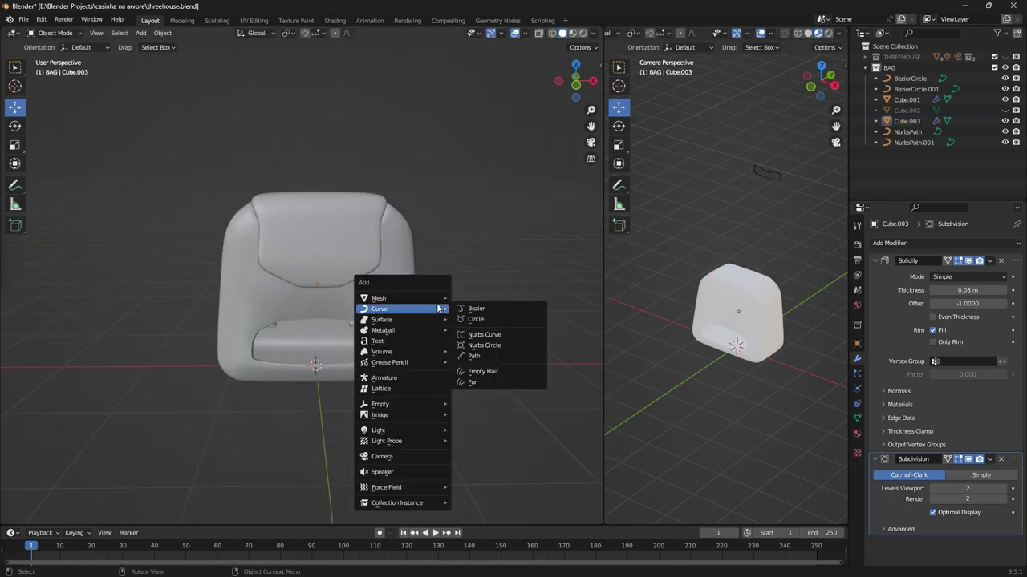
pyautogui.click(477, 321)
pyautogui.press('s')
pyautogui.press('KP_1')
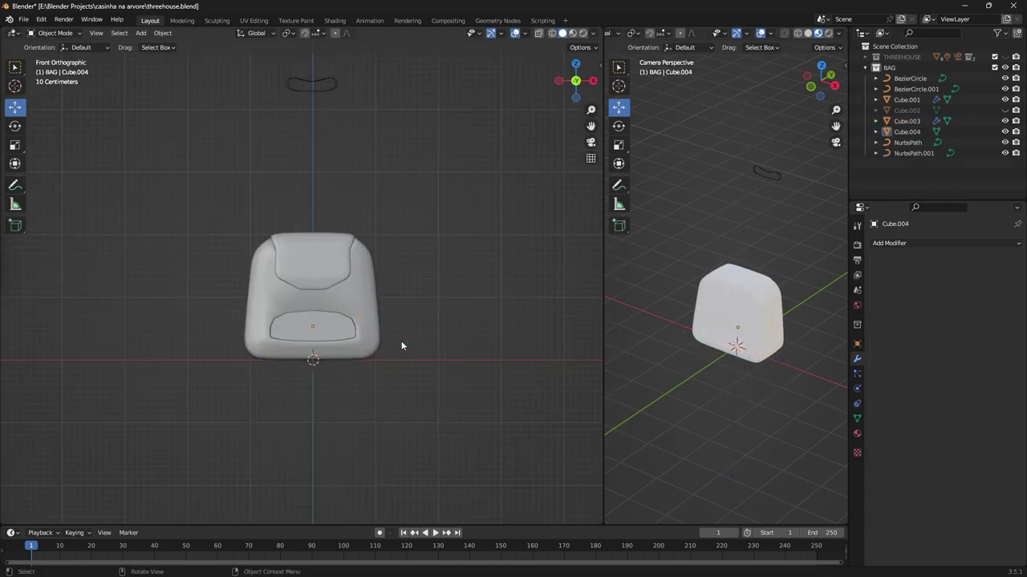
pyautogui.press('Tab')
pyautogui.moveTo(401, 346); pyautogui.dragTo(347, 355, button='middle')
pyautogui.moveTo(287, 343); pyautogui.dragTo(378, 367)
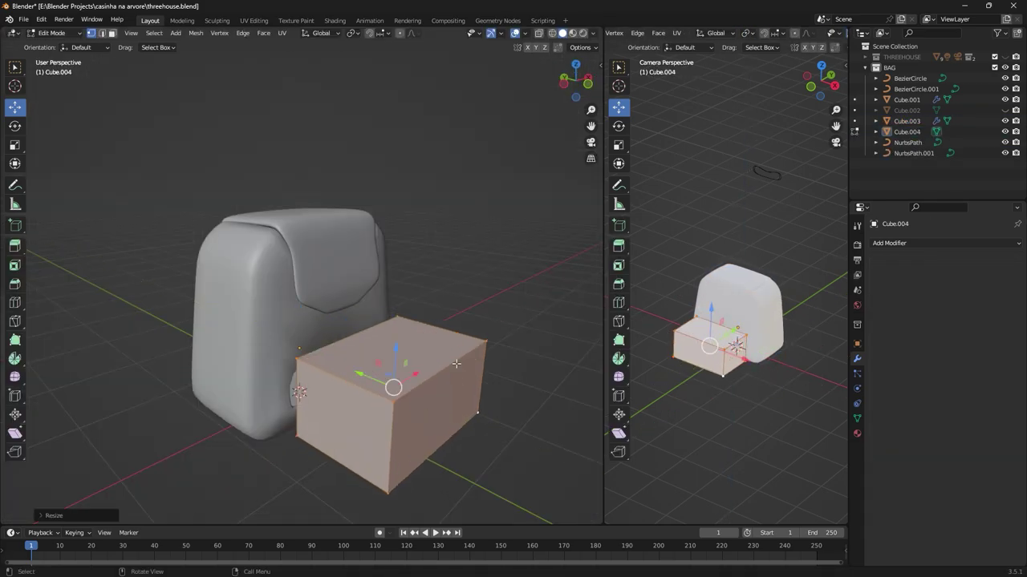
pyautogui.moveTo(394, 385); pyautogui.dragTo(376, 374, button='middle')
pyautogui.moveTo(377, 374); pyautogui.dragTo(337, 371)
pyautogui.click(337, 371)
# Step: Round the block's edges with two bevel passes
pyautogui.moveTo(338, 371); pyautogui.dragTo(243, 234, button='middle')
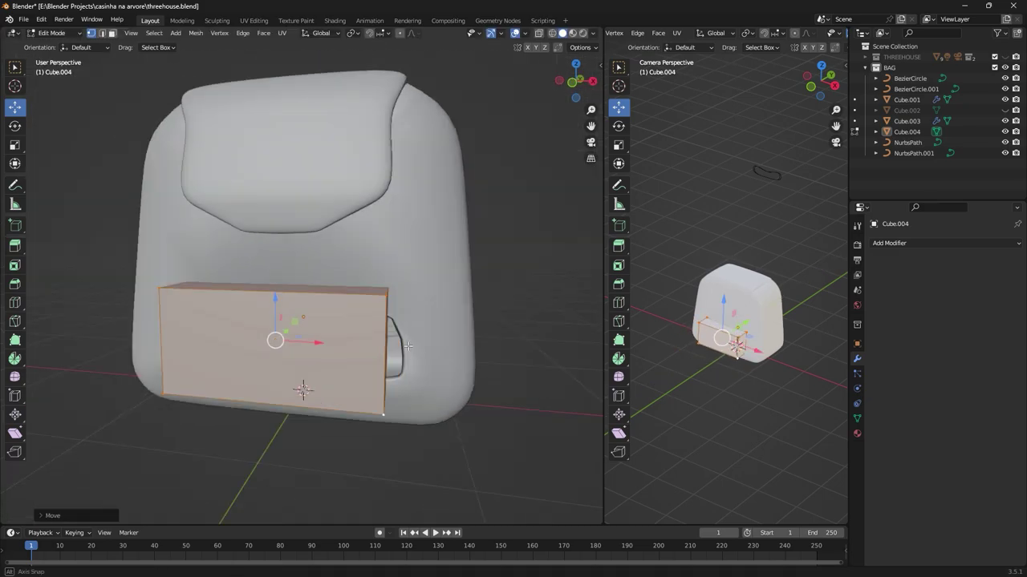
pyautogui.click(318, 172)
pyautogui.moveTo(319, 171); pyautogui.dragTo(394, 342, button='middle')
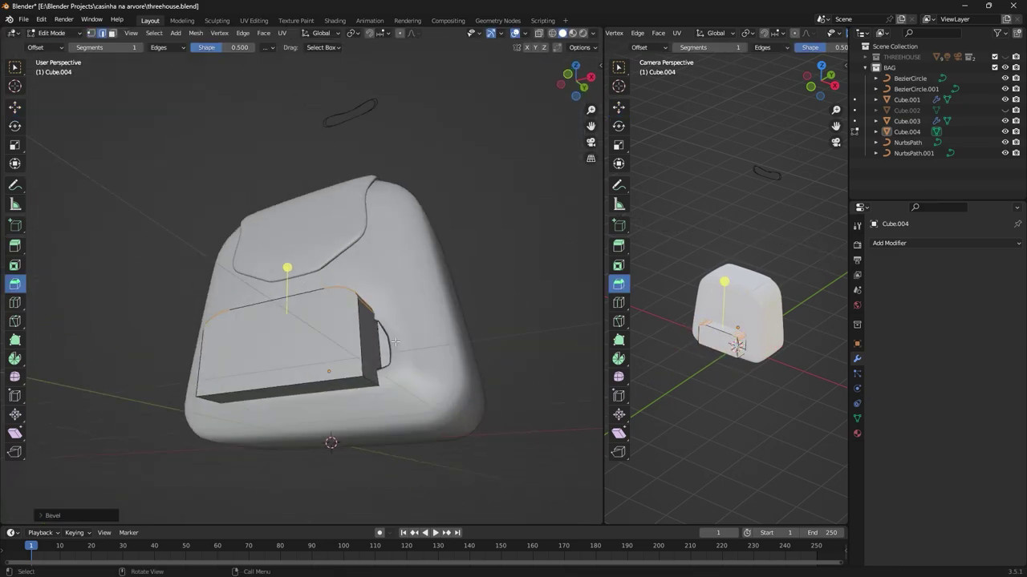
pyautogui.click(292, 466)
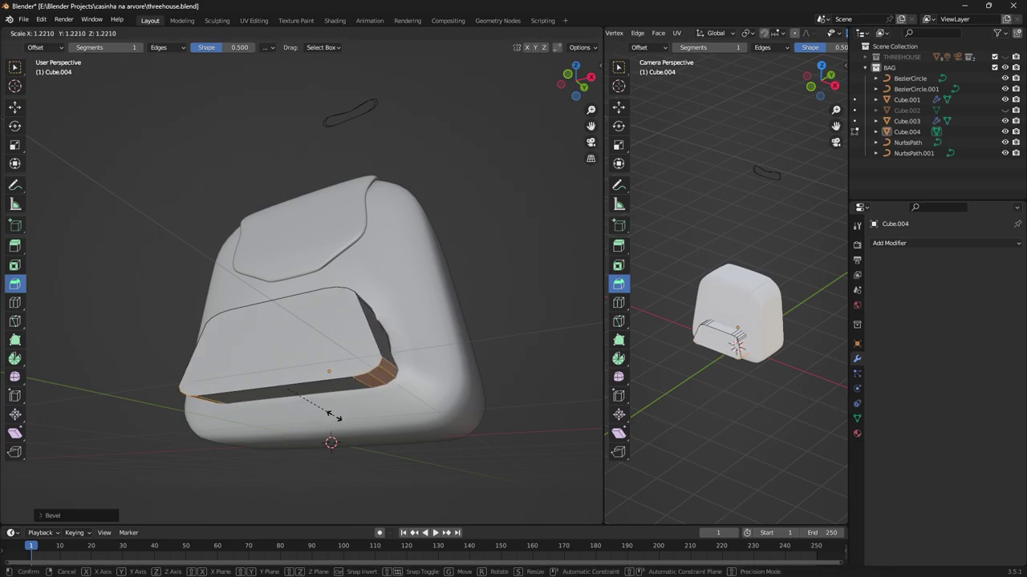
pyautogui.moveTo(292, 466); pyautogui.dragTo(406, 385, button='middle')
# Step: Turn on X-ray and bevel the pocket block's outer edges
pyautogui.click(541, 33)
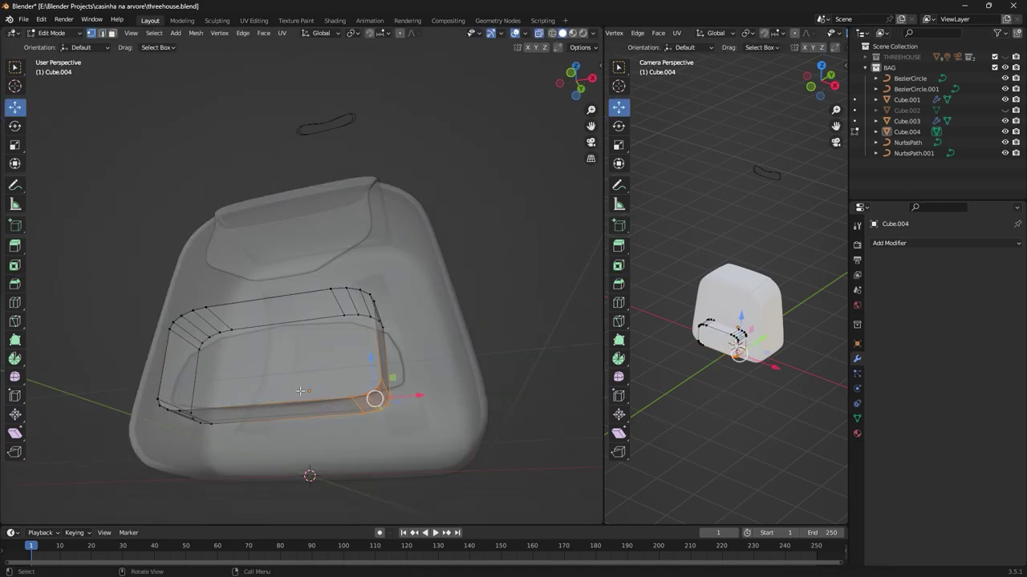
pyautogui.moveTo(336, 241); pyautogui.dragTo(252, 300, button='middle')
pyautogui.moveTo(393, 357)
pyautogui.mouseDown(button='middle')
pyautogui.moveTo(406, 334)
pyautogui.moveTo(347, 267)
pyautogui.mouseUp(button='middle')
pyautogui.moveTo(145, 308); pyautogui.dragTo(390, 345, button='middle')
pyautogui.press('Tab')
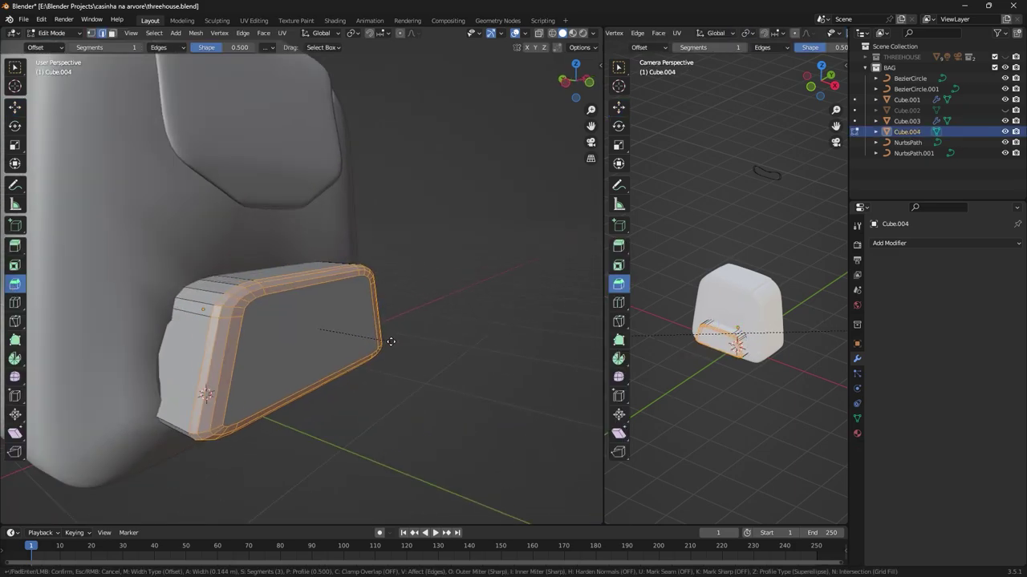
pyautogui.click(153, 217)
# Step: Select the bag body and enter Edit Mode on it
pyautogui.rightClick(243, 246)
pyautogui.moveTo(153, 217)
pyautogui.mouseDown(button='middle')
pyautogui.moveTo(368, 292)
pyautogui.moveTo(431, 330)
pyautogui.mouseUp(button='middle')
pyautogui.press('Tab')
# Step: Widen the bag's front recess by scaling its edge loops outward
pyautogui.scroll(2, 388, 320)
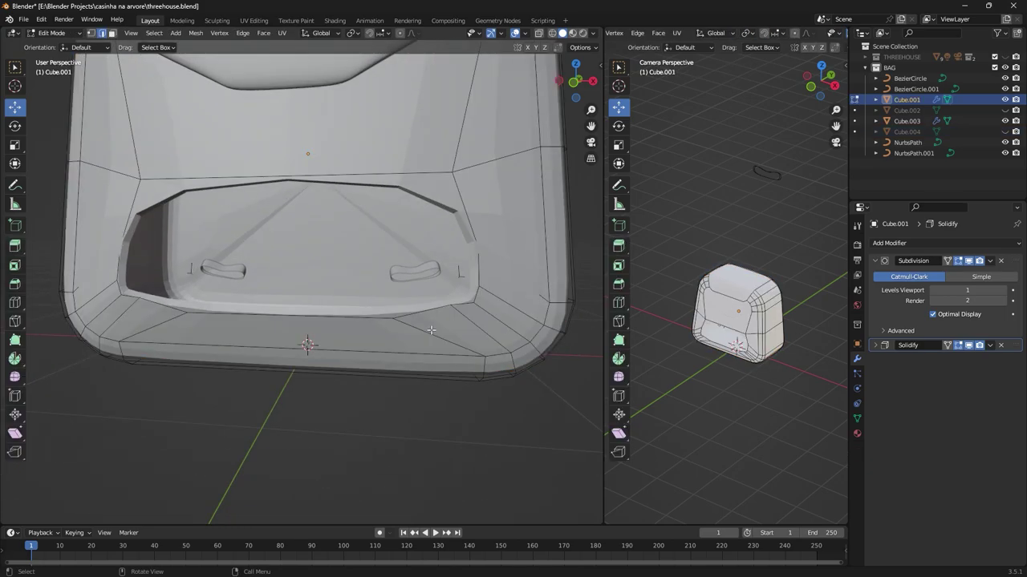
pyautogui.keyDown('alt'); pyautogui.click(121, 294); pyautogui.keyUp('alt')
pyautogui.press('s')
pyautogui.click(482, 229)
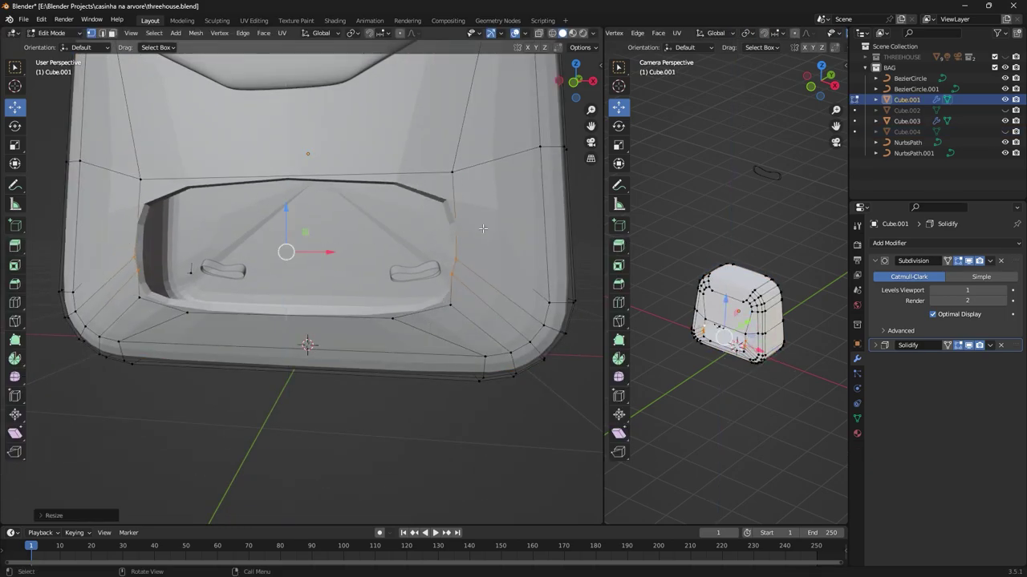
pyautogui.press('Tab')
pyautogui.scroll(-3, 370, 359)
pyautogui.moveTo(241, 321); pyautogui.dragTo(248, 314, button='middle')
# Step: Nudge the pocket block Cube.004 into place
pyautogui.click(377, 321)
pyautogui.press('g')
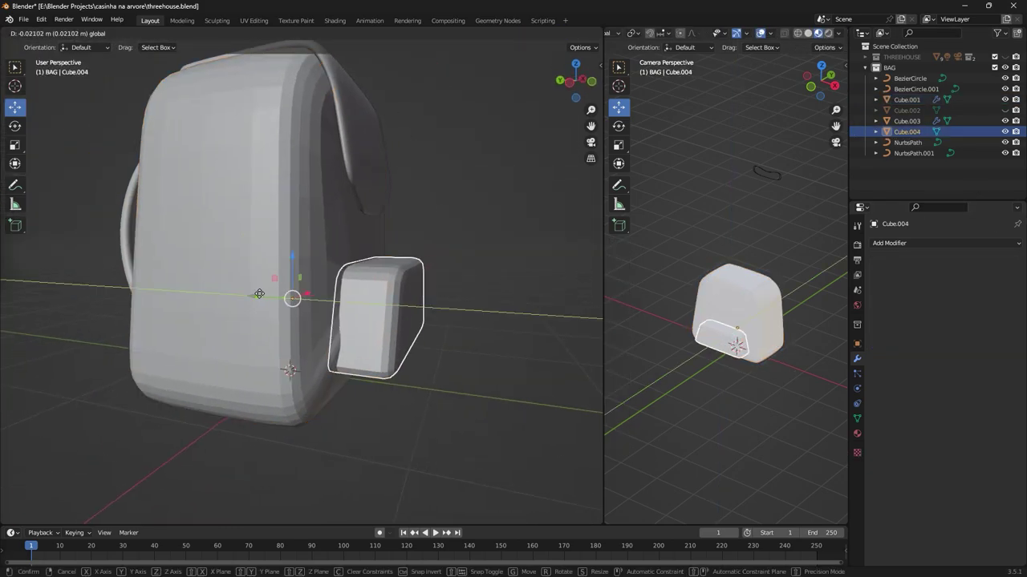
pyautogui.moveTo(460, 332)
pyautogui.mouseDown(button='middle')
pyautogui.moveTo(436, 292)
pyautogui.moveTo(348, 305)
pyautogui.moveTo(405, 302)
pyautogui.moveTo(361, 351)
pyautogui.moveTo(417, 345)
pyautogui.moveTo(270, 321)
pyautogui.mouseUp(button='middle')
# Step: Separate the pocket block's top face strip into its own object
pyautogui.press('Tab')
pyautogui.scroll(3, 361, 350)
pyautogui.press('3')
pyautogui.keyDown('alt'); pyautogui.click(320, 241); pyautogui.keyUp('alt')
pyautogui.moveTo(320, 240); pyautogui.dragTo(289, 321, button='middle')
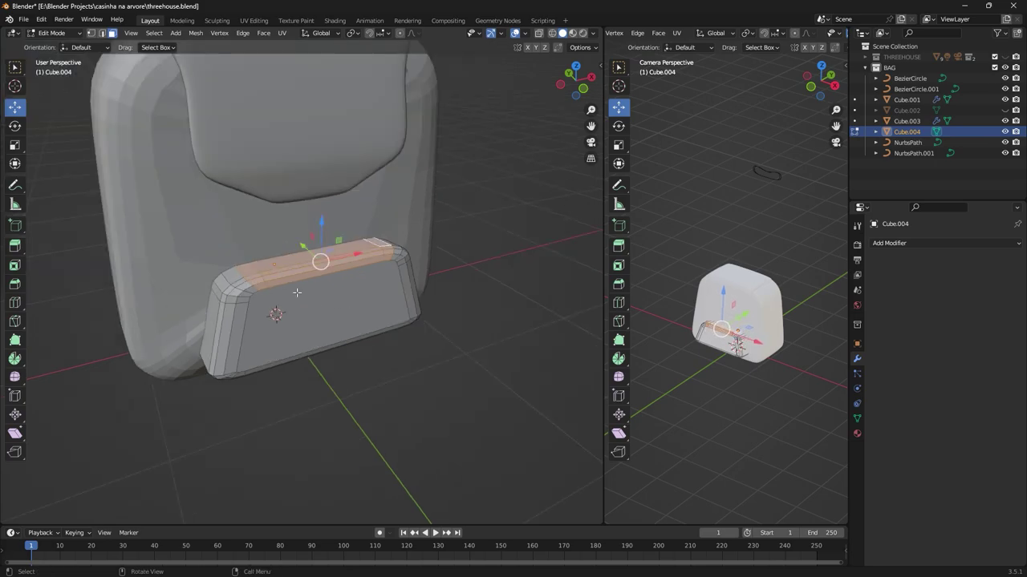
pyautogui.rightClick(269, 447)
pyautogui.click(353, 449)
pyautogui.press('Tab')
# Step: Scale the separated strip's edge and upper rows to size the flap
pyautogui.moveTo(369, 405); pyautogui.dragTo(357, 253, button='middle')
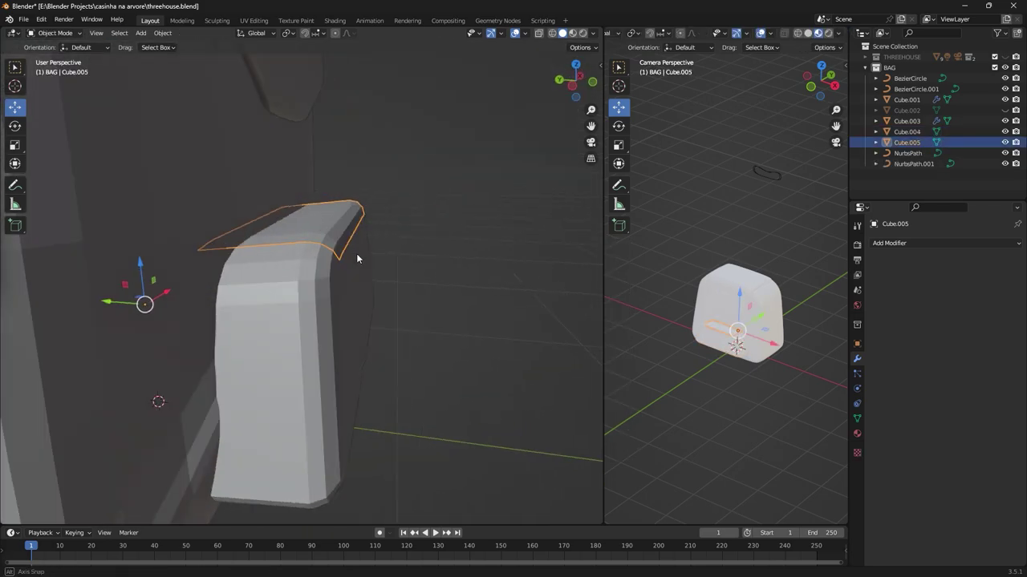
pyautogui.press('Tab')
pyautogui.click(505, 236)
pyautogui.press('KP_1')
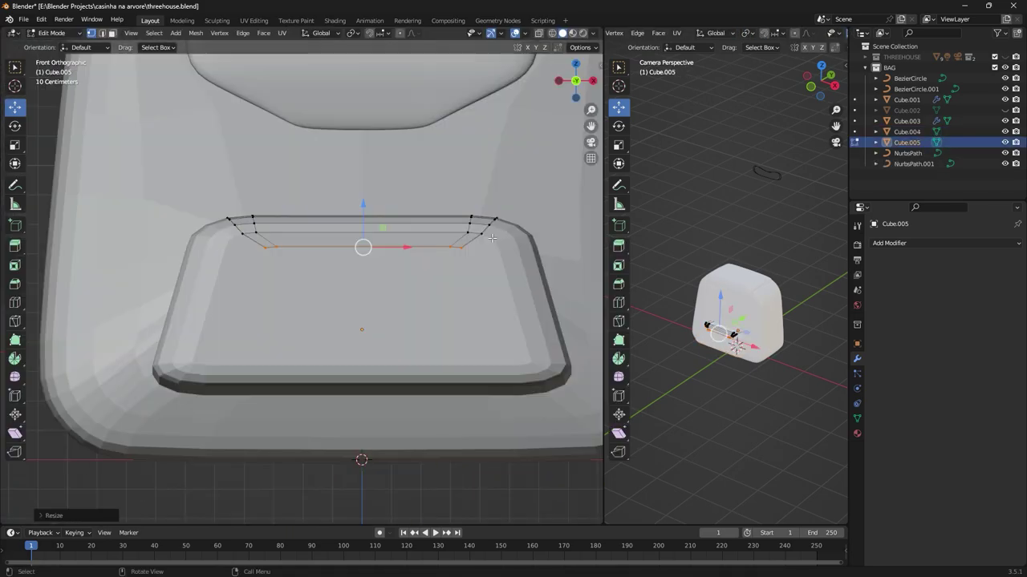
pyautogui.scroll(-2, 462, 299)
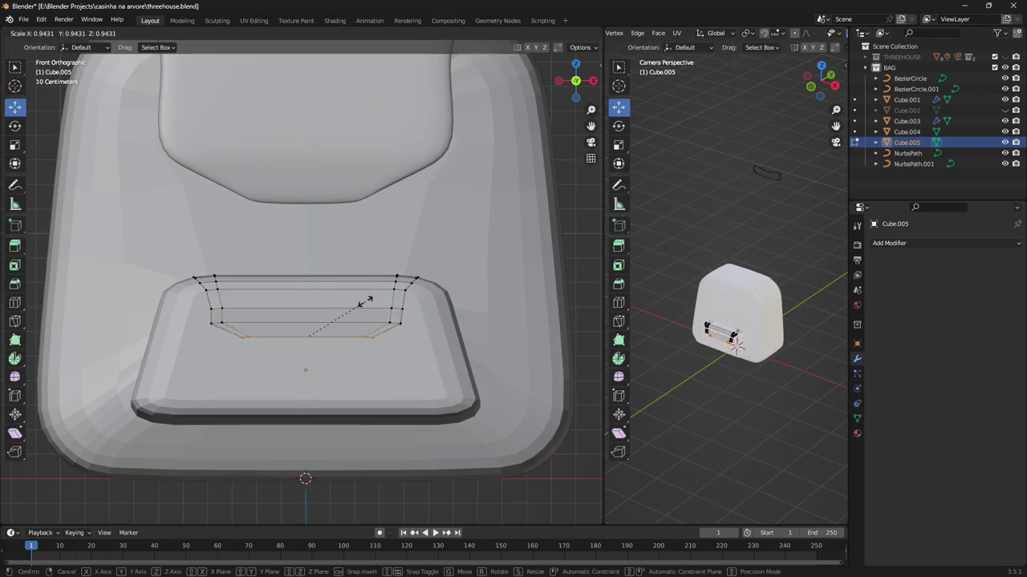
pyautogui.click(388, 345)
pyautogui.press('Tab')
pyautogui.moveTo(388, 345); pyautogui.dragTo(288, 316, button='middle')
# Step: Add Subdivision Surface and Solidify at 0.08 m thickness, with Solidify first
pyautogui.click(888, 243)
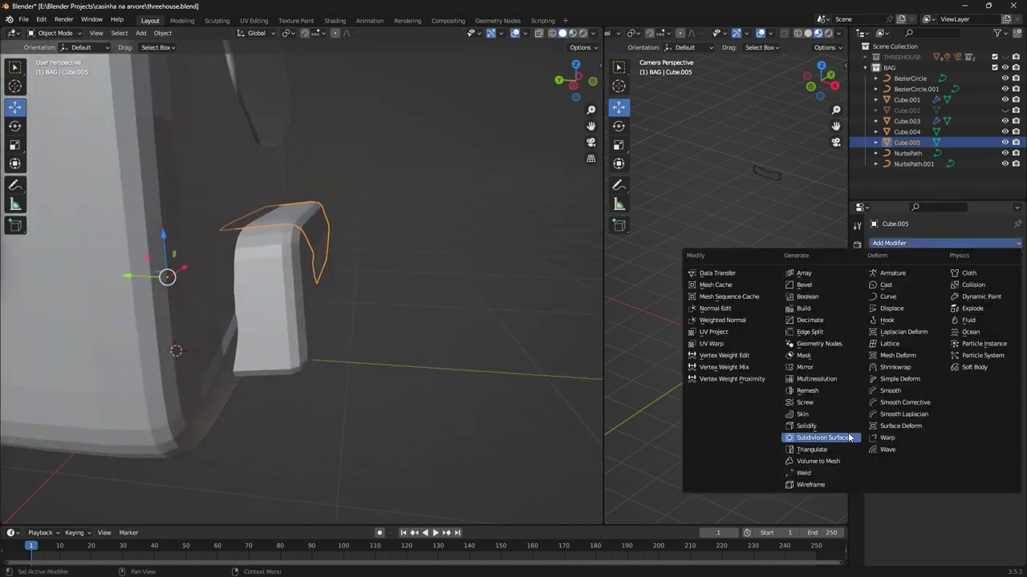
pyautogui.click(756, 431)
pyautogui.scroll(3, 318, 171)
pyautogui.scroll(-4, 318, 171)
pyautogui.moveTo(1017, 358)
pyautogui.mouseDown()
pyautogui.moveTo(988, 291)
pyautogui.moveTo(955, 289)
pyautogui.mouseUp()
pyautogui.moveTo(403, 232); pyautogui.dragTo(369, 240, button='middle')
# Step: Move the flap's edge vertices so it curves over the pocket top
pyautogui.press('Tab')
pyautogui.press('g')
pyautogui.click(368, 266)
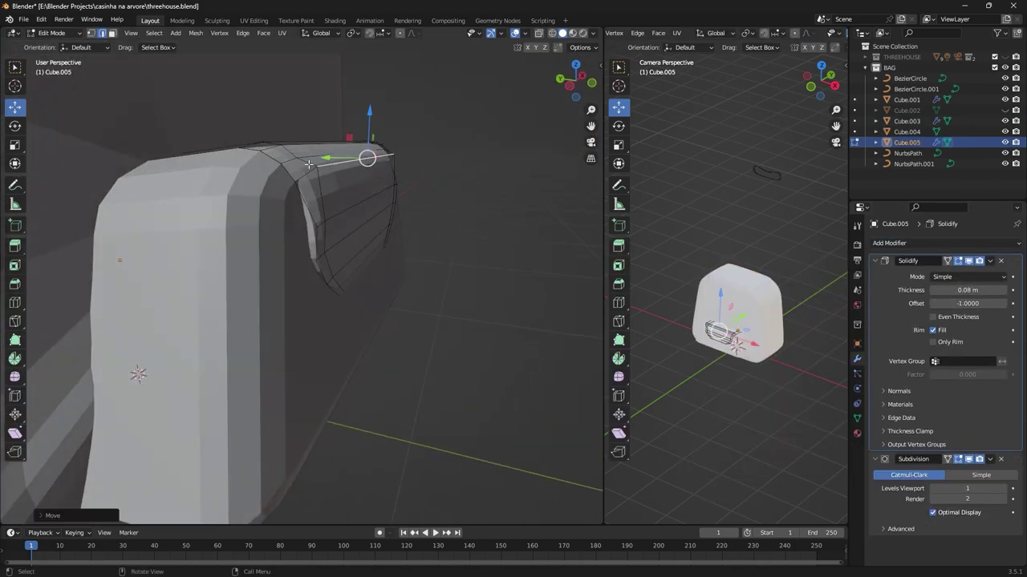
pyautogui.moveTo(333, 195)
pyautogui.mouseDown(button='middle')
pyautogui.moveTo(308, 217)
pyautogui.moveTo(290, 305)
pyautogui.moveTo(321, 281)
pyautogui.moveTo(387, 261)
pyautogui.moveTo(410, 295)
pyautogui.mouseUp(button='middle')
pyautogui.click(417, 269)
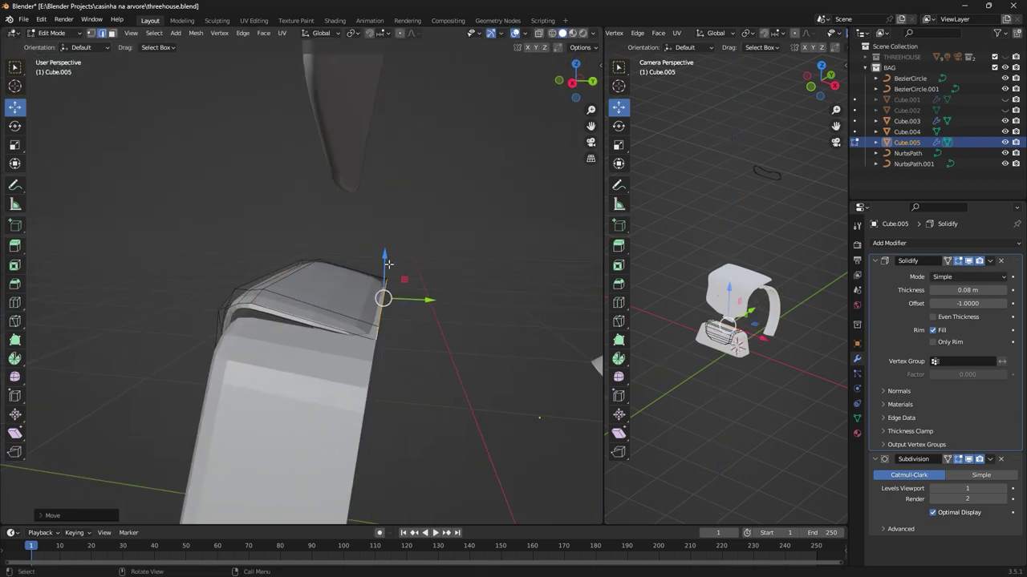
pyautogui.press('KP_3')
pyautogui.scroll(3, 401, 261)
pyautogui.press('KP_1')
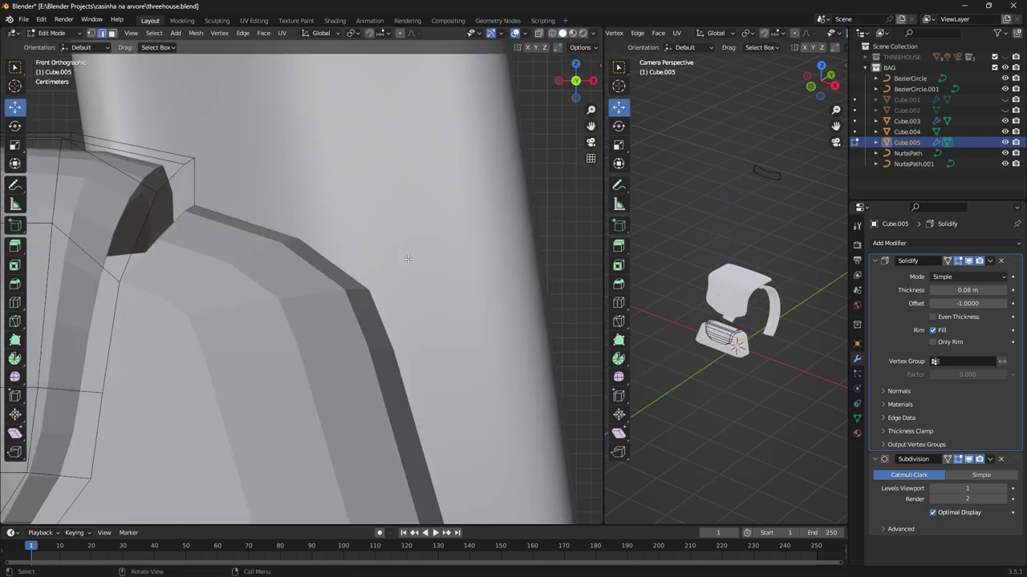
pyautogui.scroll(-4, 408, 258)
# Step: Scale the flap's edge loops, checking from the front
pyautogui.moveTo(320, 320)
pyautogui.mouseDown(button='middle')
pyautogui.moveTo(274, 396)
pyautogui.moveTo(489, 197)
pyautogui.mouseUp(button='middle')
pyautogui.scroll(4, 274, 396)
pyautogui.moveTo(313, 332); pyautogui.dragTo(403, 301, button='middle')
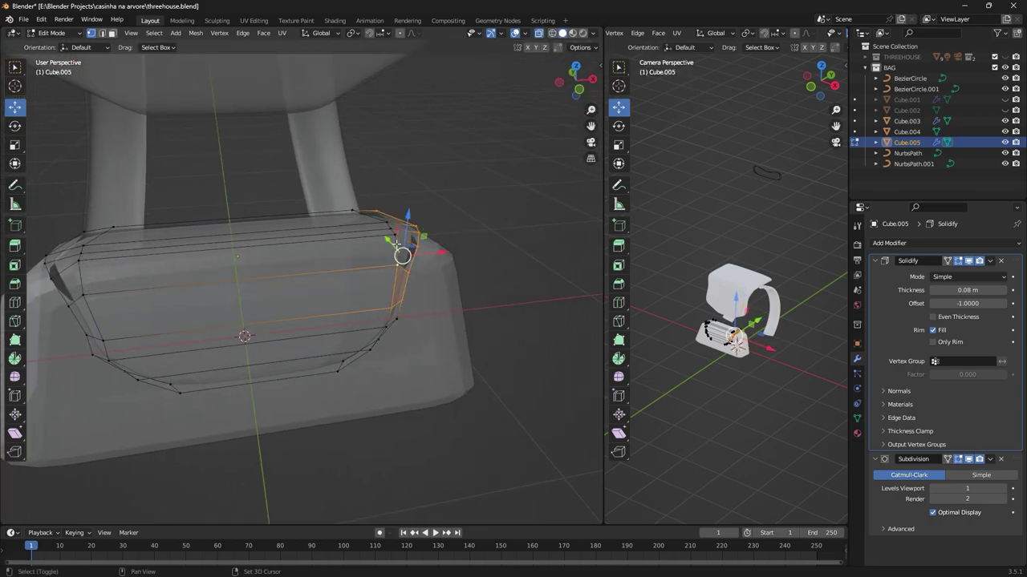
pyautogui.click(405, 292)
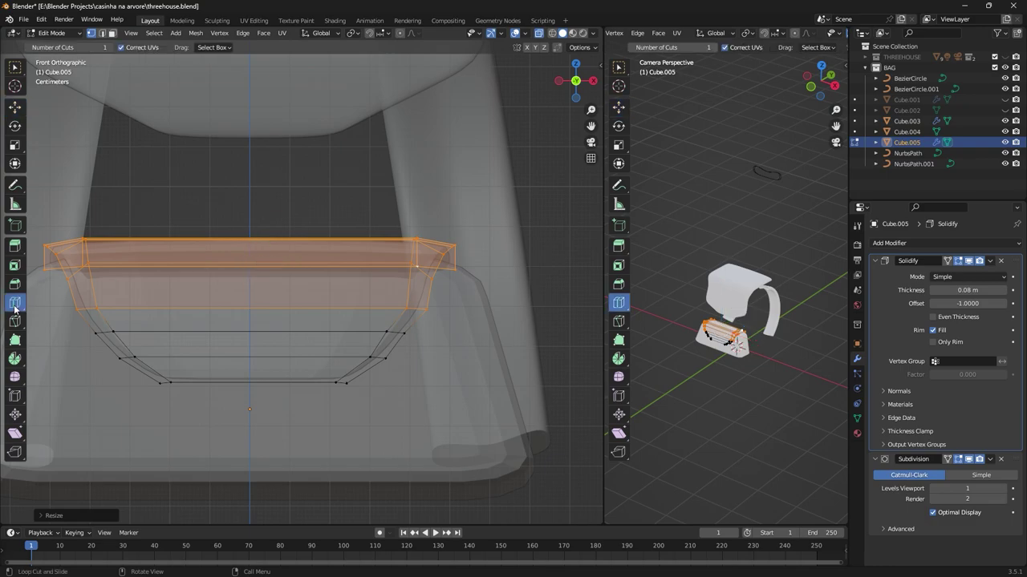
pyautogui.moveTo(405, 292)
pyautogui.mouseDown(button='middle')
pyautogui.moveTo(355, 282)
pyautogui.moveTo(241, 299)
pyautogui.moveTo(418, 336)
pyautogui.moveTo(377, 321)
pyautogui.moveTo(394, 305)
pyautogui.moveTo(303, 251)
pyautogui.mouseUp(button='middle')
# Step: Select the flap's fold vertices in X-ray and slide them down slightly
pyautogui.hotkey('alt', 'a')
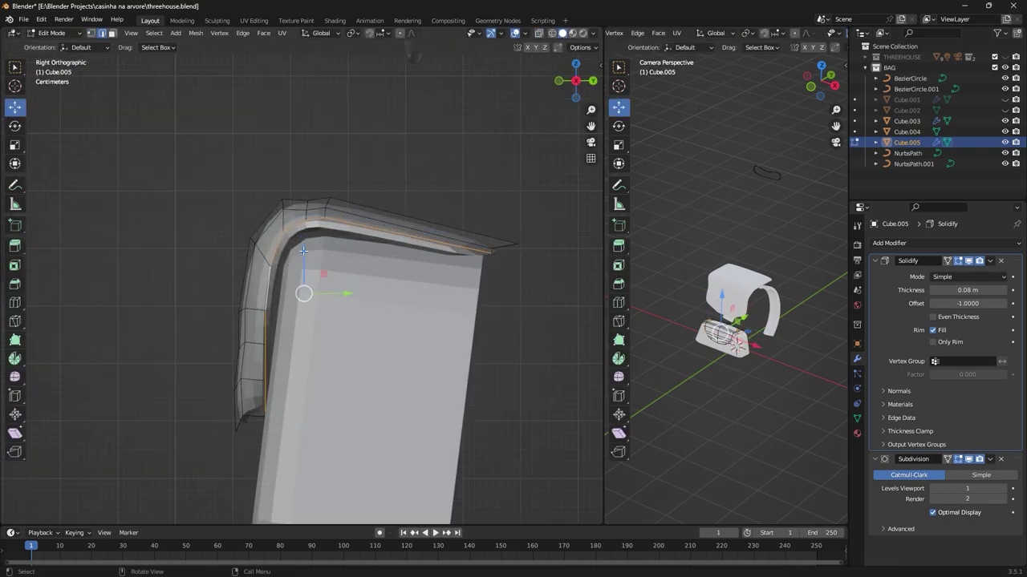
pyautogui.click(537, 34)
pyautogui.keyDown('shift'); pyautogui.click(283, 230); pyautogui.keyUp('shift')
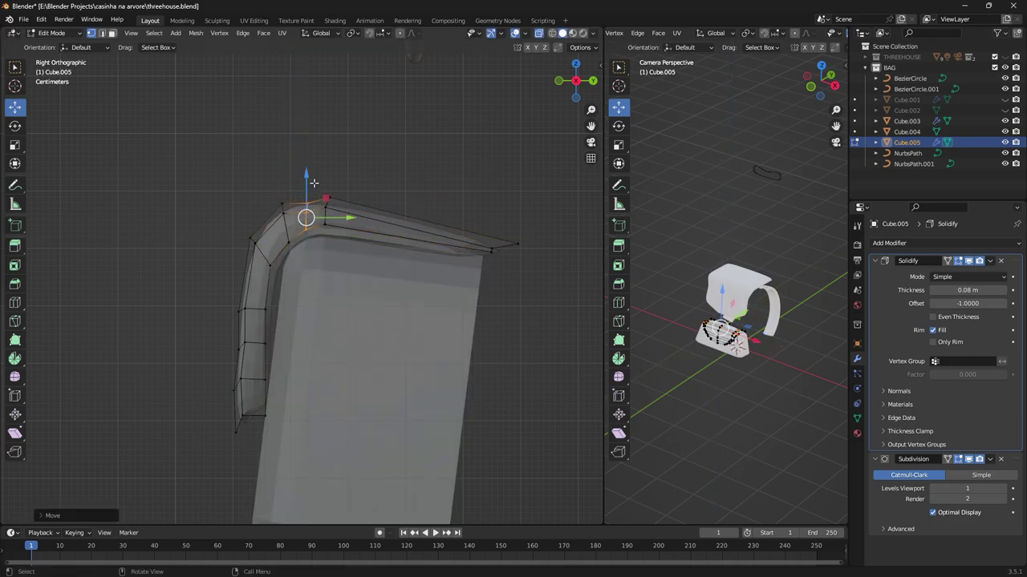
pyautogui.moveTo(267, 218); pyautogui.dragTo(298, 311)
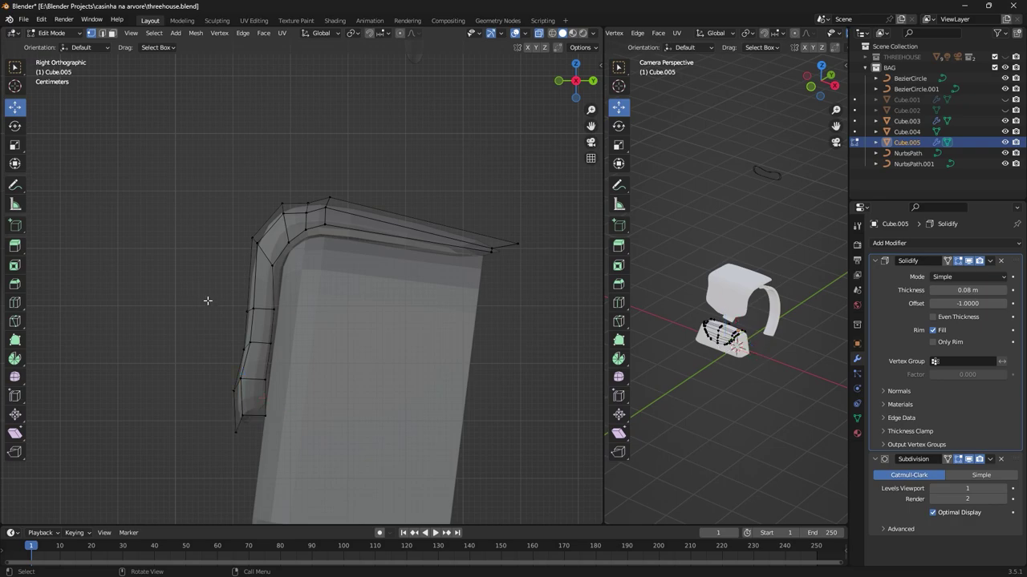
pyautogui.moveTo(208, 301); pyautogui.dragTo(333, 270, button='middle')
pyautogui.hotkey('alt', 'z')
pyautogui.scroll(3, 333, 270)
# Step: Give pocket block Cube.004 a Subdivision Surface modifier at viewport level 3
pyautogui.press('Tab')
pyautogui.click(907, 100)
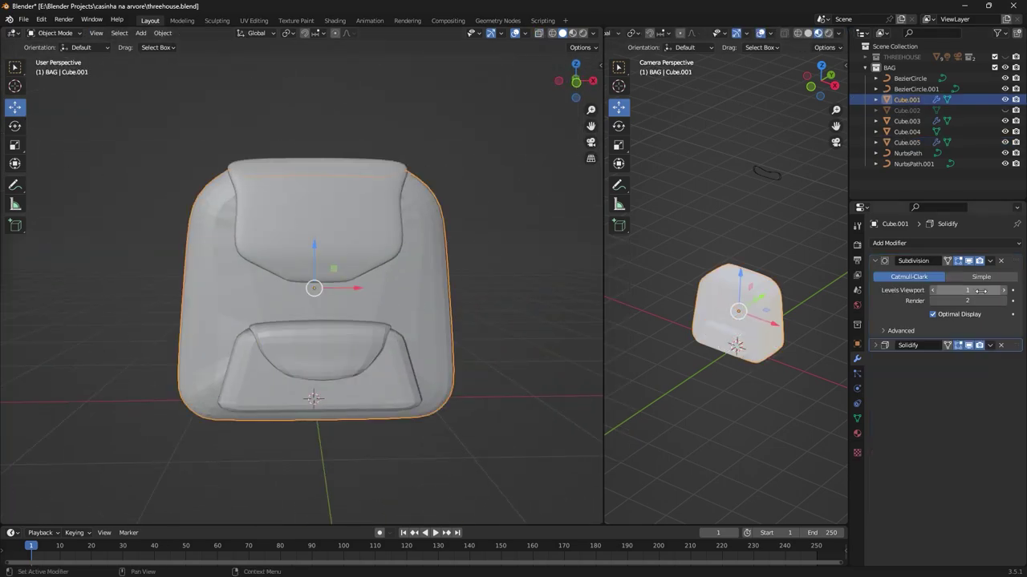
pyautogui.click(340, 340)
pyautogui.moveTo(340, 340); pyautogui.dragTo(245, 356, button='middle')
pyautogui.scroll(3, 336, 383)
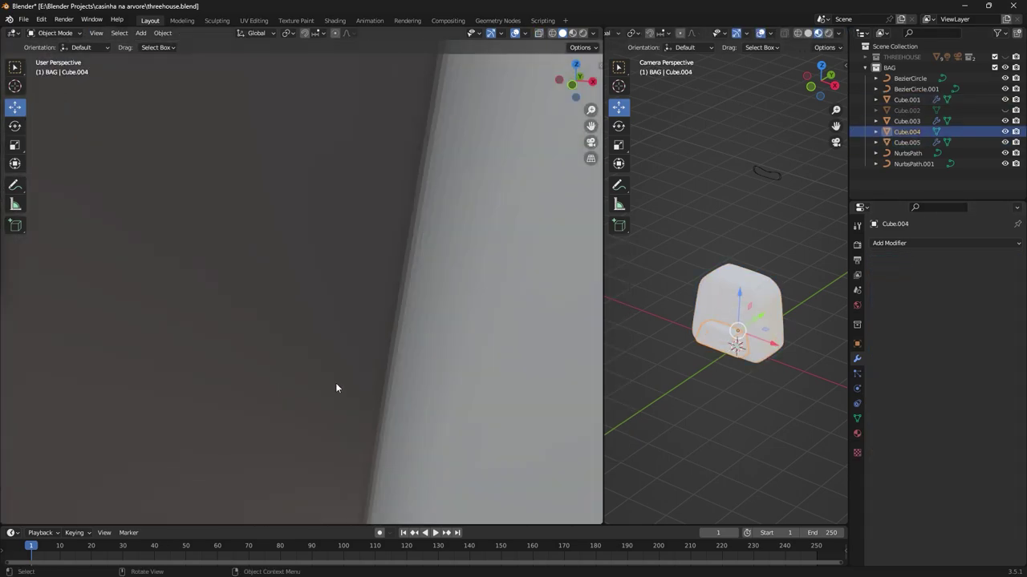
pyautogui.moveTo(336, 383); pyautogui.dragTo(428, 346, button='middle')
pyautogui.click(889, 243)
pyautogui.click(813, 458)
pyautogui.moveTo(305, 337); pyautogui.dragTo(260, 382, button='middle')
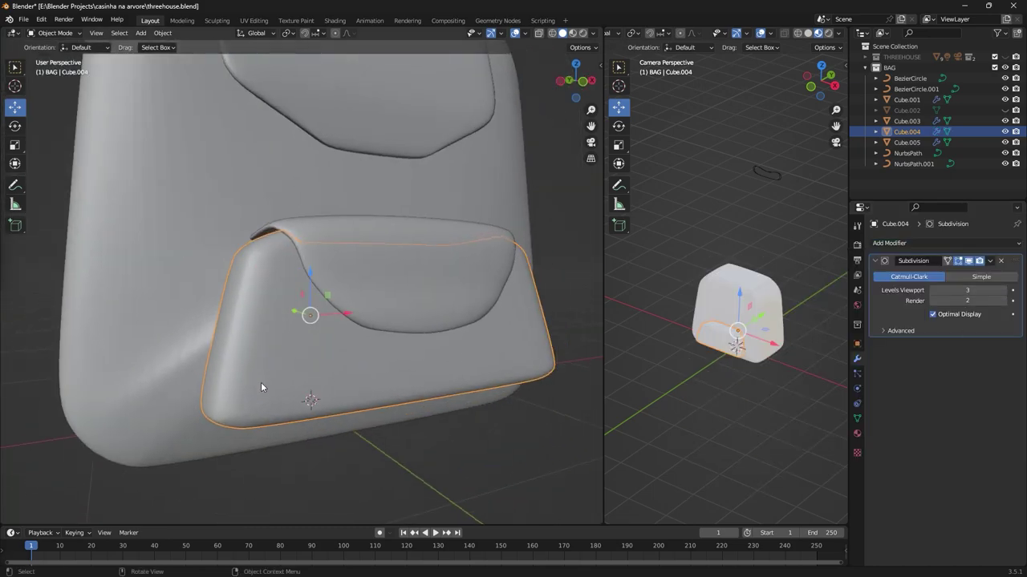
# Step: Select bag body Cube.001 and raise its Subdivision viewport level to 3
pyautogui.press('Tab')
pyautogui.click(526, 320)
pyautogui.moveTo(528, 320)
pyautogui.mouseDown(button='middle')
pyautogui.moveTo(508, 305)
pyautogui.moveTo(430, 327)
pyautogui.mouseUp(button='middle')
pyautogui.press('Tab')
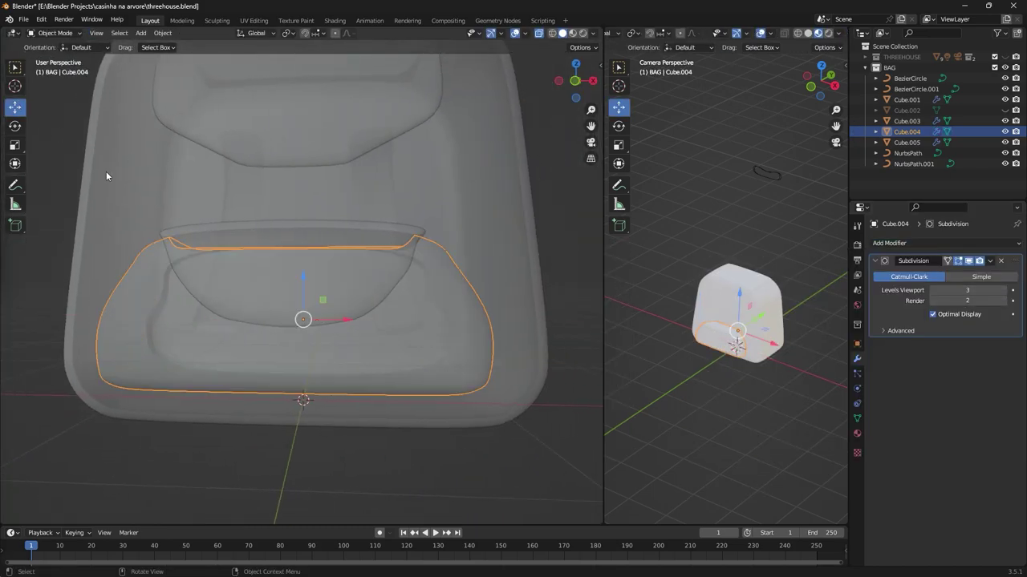
pyautogui.click(106, 171)
pyautogui.scroll(-4, 300, 360)
pyautogui.moveTo(300, 362)
pyautogui.mouseDown(button='middle')
pyautogui.moveTo(428, 387)
pyautogui.moveTo(374, 371)
pyautogui.mouseUp(button='middle')
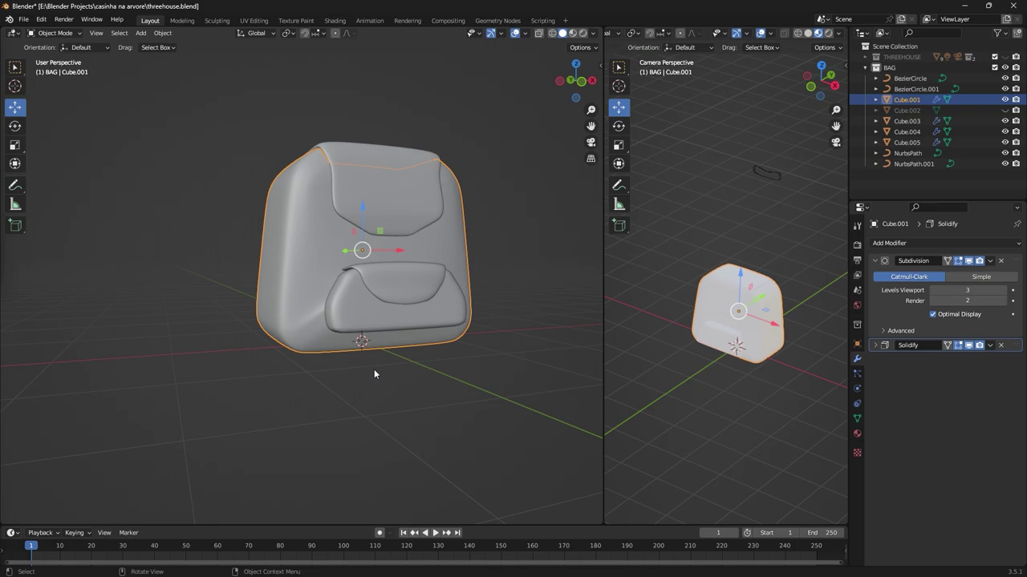
# Step: Copy and paste the front pocket with its flap, and place the copies beside the bag
pyautogui.scroll(5, 374, 369)
pyautogui.moveTo(373, 369); pyautogui.dragTo(300, 371, button='middle')
pyautogui.click(300, 371)
pyautogui.hotkey('ctrl', 'c')
pyautogui.hotkey('ctrl', 'v')
pyautogui.press('g')
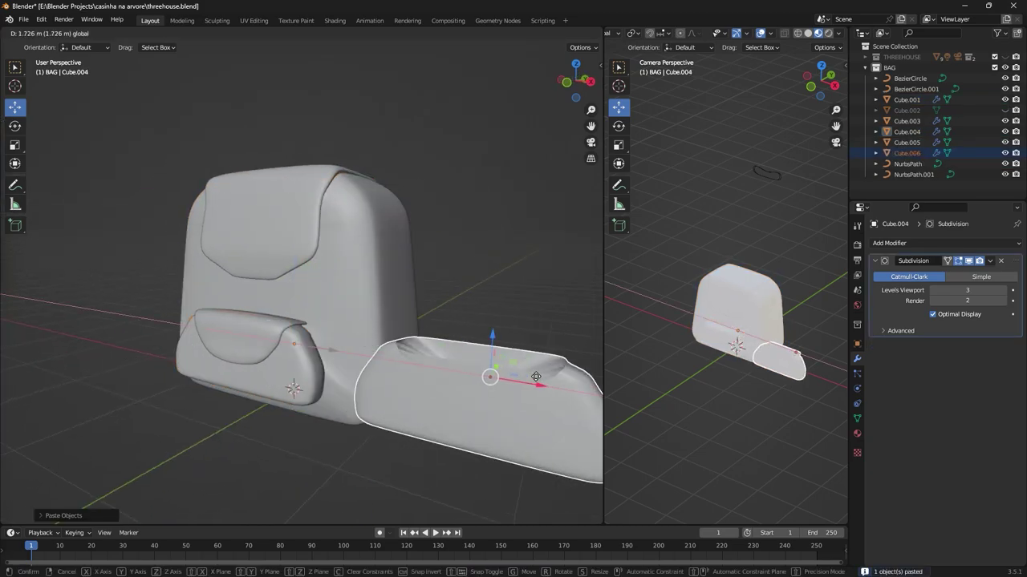
pyautogui.press('Escape')
pyautogui.hotkey('ctrl', 'v')
pyautogui.press('g')
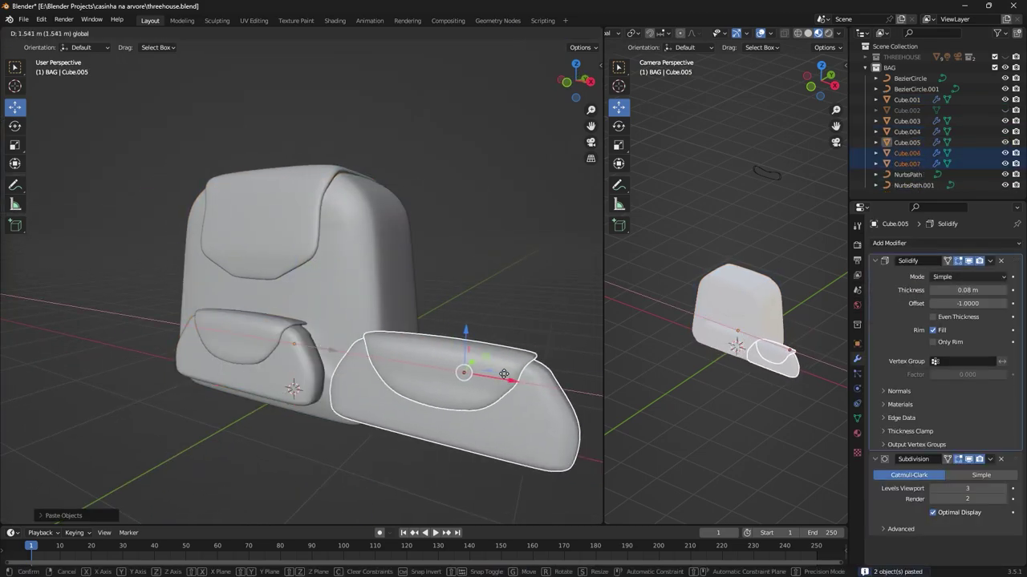
pyautogui.click(562, 384)
# Step: In front view, rotate the copied pocket 90° around the Y axis
pyautogui.press('KP_1')
pyautogui.press('r')
pyautogui.press('y')
pyautogui.press('9')
pyautogui.press('0')
pyautogui.click(562, 387)
pyautogui.click(579, 33)
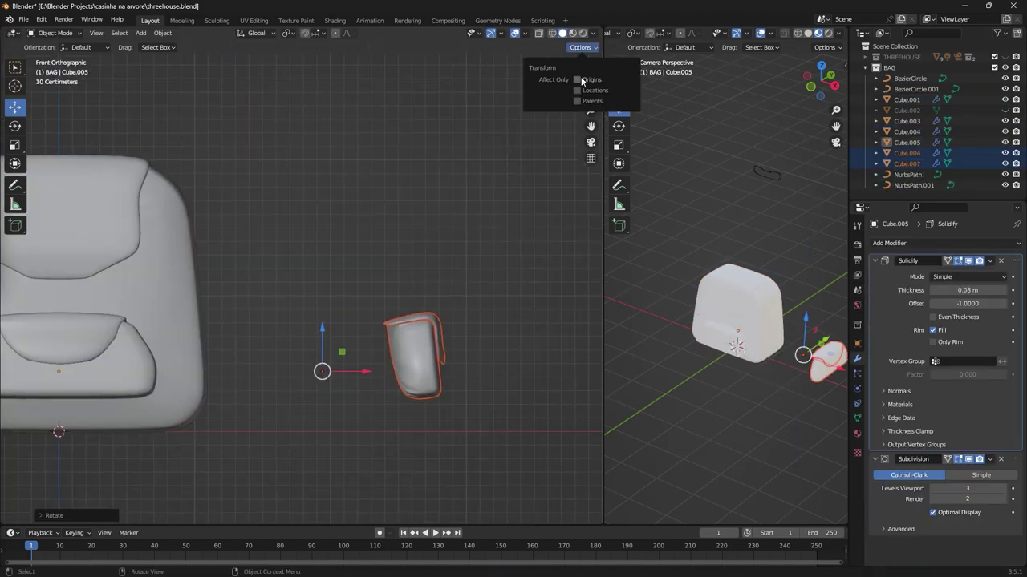
pyautogui.click(578, 102)
# Step: In Edit Mode with X-ray on, box-select the right half of the pocket copy's vertices
pyautogui.moveTo(449, 385); pyautogui.dragTo(486, 403, button='middle')
pyautogui.press('Tab')
pyautogui.scroll(3, 486, 403)
pyautogui.hotkey('alt', 'z')
pyautogui.moveTo(501, 212); pyautogui.dragTo(334, 427)
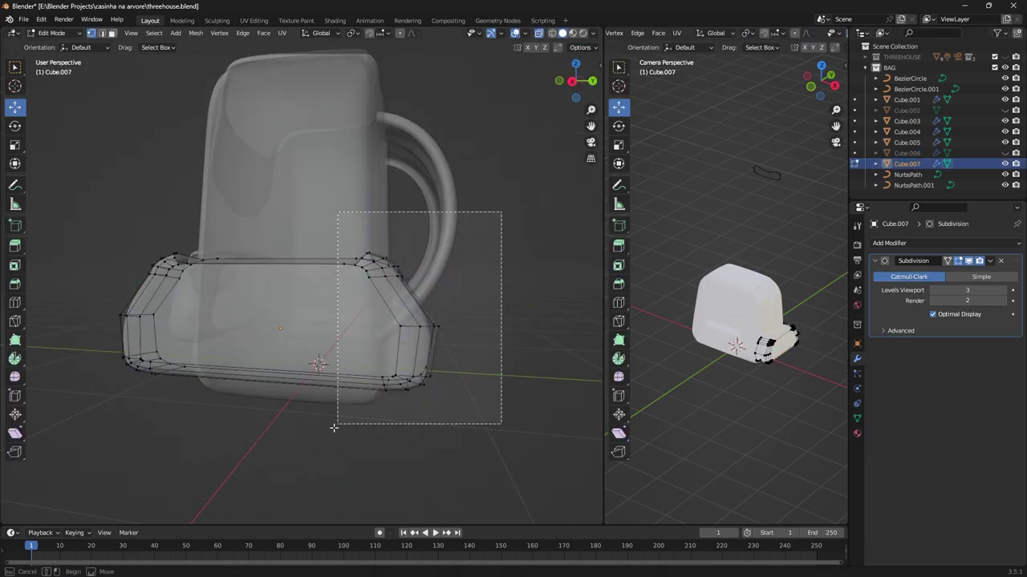
pyautogui.moveTo(417, 300); pyautogui.dragTo(451, 296, button='middle')
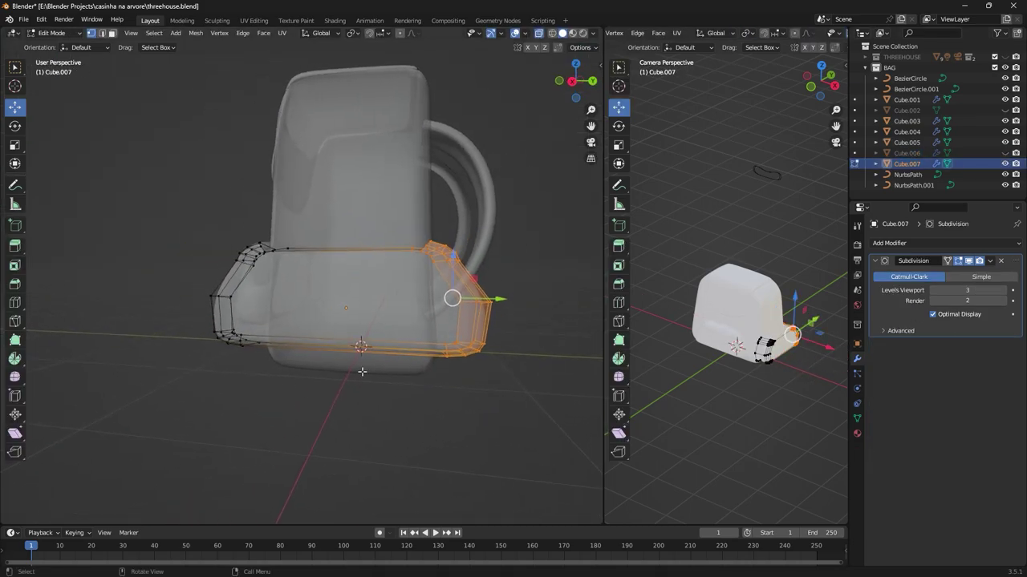
pyautogui.press('g')
pyautogui.rightClick(430, 294)
pyautogui.hotkey('alt', 'a')
# Step: Move the pocket copy's back vertices to reshape it into a side pocket
pyautogui.moveTo(401, 320)
pyautogui.mouseDown(button='middle')
pyautogui.moveTo(366, 353)
pyautogui.moveTo(512, 107)
pyautogui.mouseUp(button='middle')
pyautogui.moveTo(474, 252); pyautogui.dragTo(345, 229, button='middle')
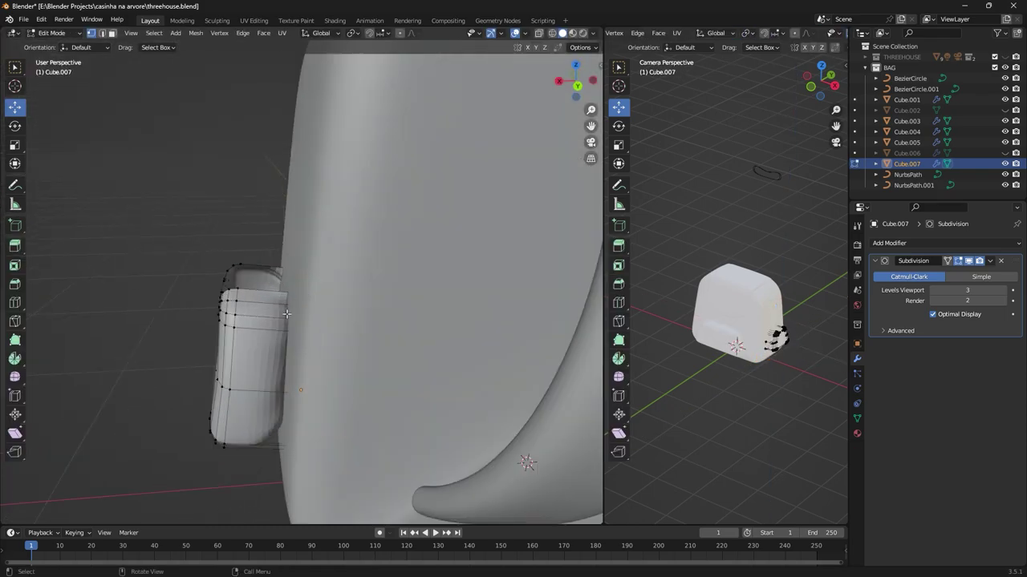
pyautogui.moveTo(345, 228); pyautogui.dragTo(331, 354)
pyautogui.press('KP_1')
pyautogui.moveTo(333, 278); pyautogui.dragTo(273, 343)
pyautogui.click(352, 310)
pyautogui.press('Tab')
# Step: Move the copied flap on top of the side pocket and select its vertices in Edit Mode
pyautogui.moveTo(352, 310); pyautogui.dragTo(286, 355, button='middle')
pyautogui.click(287, 354)
pyautogui.press('g')
pyautogui.click(274, 287)
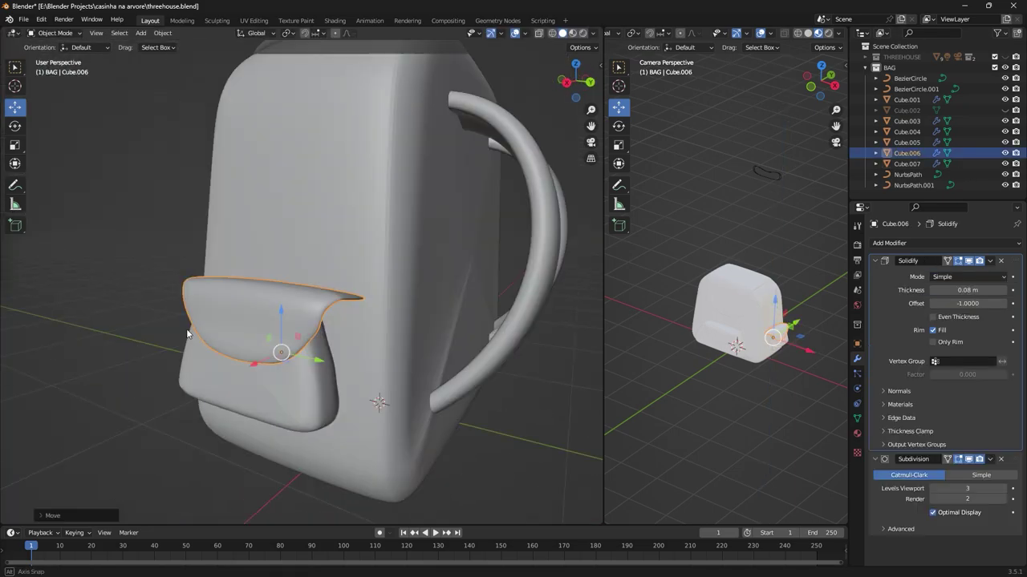
pyautogui.moveTo(274, 287); pyautogui.dragTo(330, 324, button='middle')
pyautogui.press('Tab')
pyautogui.moveTo(502, 227); pyautogui.dragTo(365, 406)
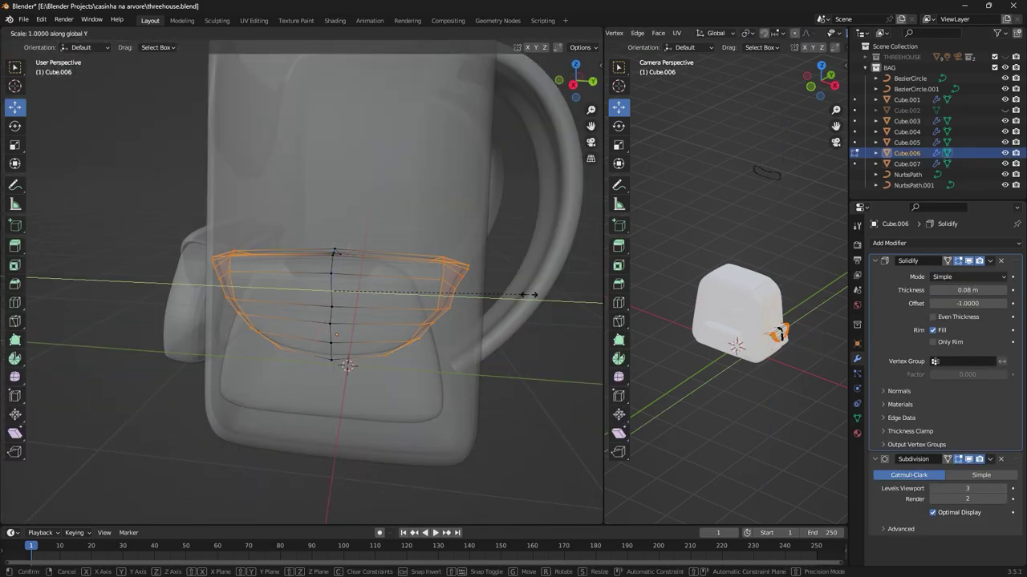
# Step: Select the flap's upper corner vertices in X-ray view and scale them
pyautogui.press('Tab')
pyautogui.hotkey('alt', 'z')
pyautogui.moveTo(436, 296)
pyautogui.mouseDown(button='middle')
pyautogui.moveTo(470, 356)
pyautogui.moveTo(265, 280)
pyautogui.mouseUp(button='middle')
pyautogui.press('Tab')
pyautogui.hotkey('alt', 'z')
pyautogui.moveTo(206, 175); pyautogui.dragTo(276, 208)
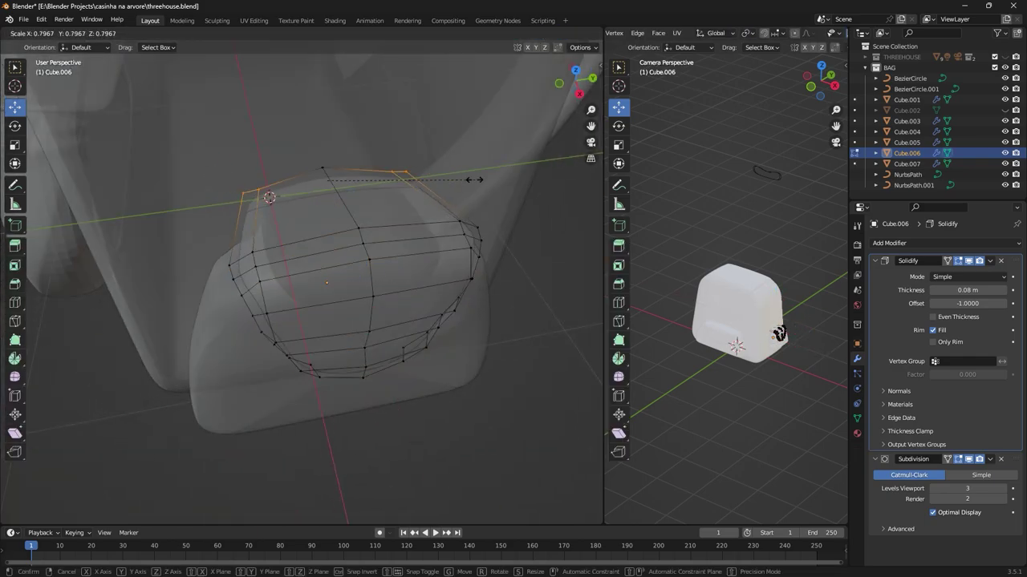
pyautogui.click(473, 180)
pyautogui.hotkey('alt', 'z')
pyautogui.moveTo(473, 180)
pyautogui.mouseDown(button='middle')
pyautogui.moveTo(297, 276)
pyautogui.moveTo(370, 287)
pyautogui.mouseUp(button='middle')
# Step: Move the flap's side vertices and scale them along X so the flap folds over the pocket
pyautogui.hotkey('alt', 'z')
pyautogui.hotkey('alt', 'z')
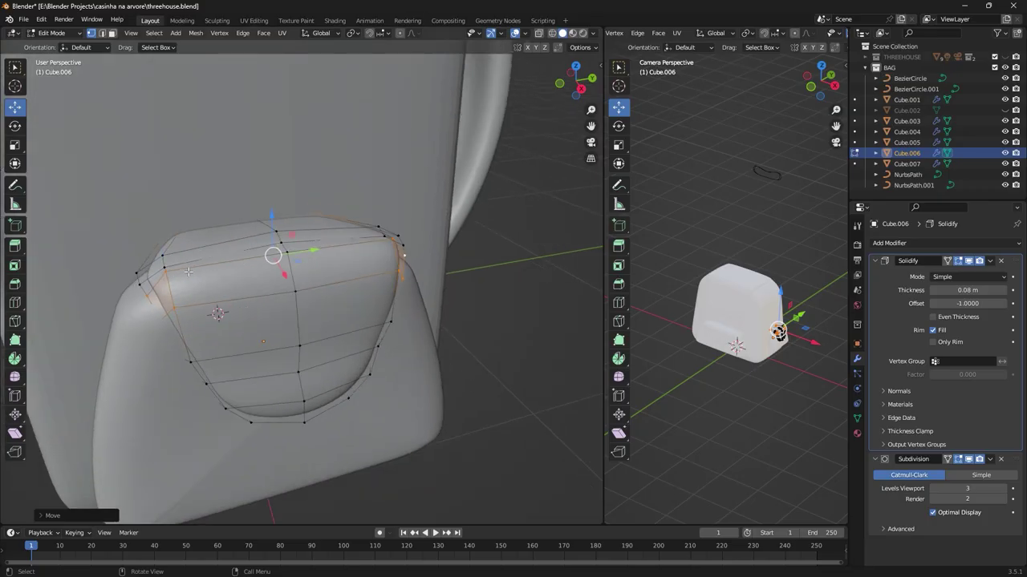
pyautogui.moveTo(267, 237)
pyautogui.mouseDown(button='middle')
pyautogui.moveTo(267, 315)
pyautogui.moveTo(493, 292)
pyautogui.moveTo(266, 287)
pyautogui.moveTo(373, 151)
pyautogui.mouseUp(button='middle')
pyautogui.hotkey('alt', 'z')
pyautogui.click(268, 315)
pyautogui.moveTo(373, 151); pyautogui.dragTo(341, 191)
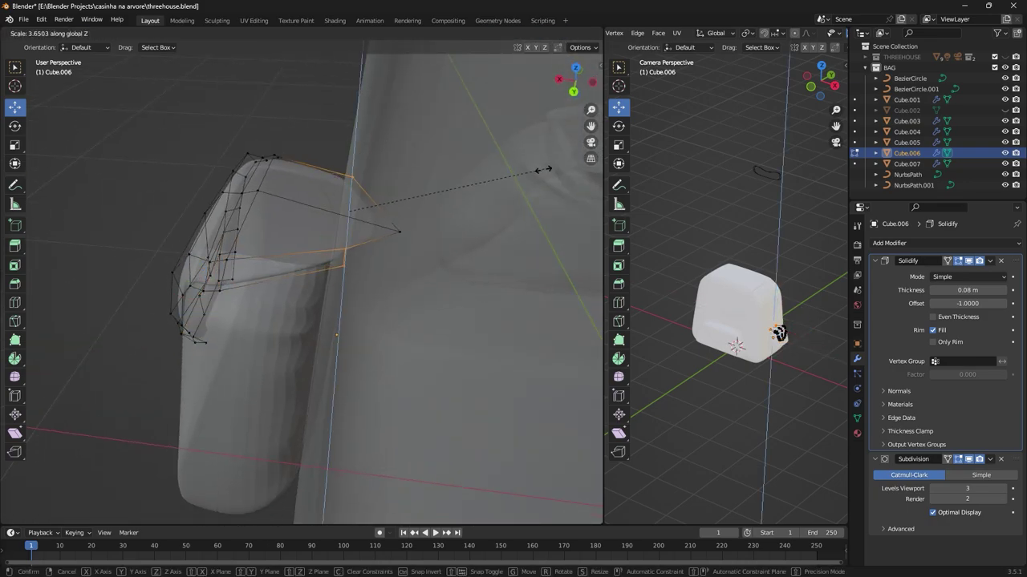
pyautogui.press('Escape')
pyautogui.moveTo(543, 170); pyautogui.dragTo(408, 255, button='middle')
pyautogui.press('s')
pyautogui.press('x')
pyautogui.press('Tab')
# Step: Switch the viewport to Rendered shading and bring up the render and light properties
pyautogui.scroll(-5, 480, 375)
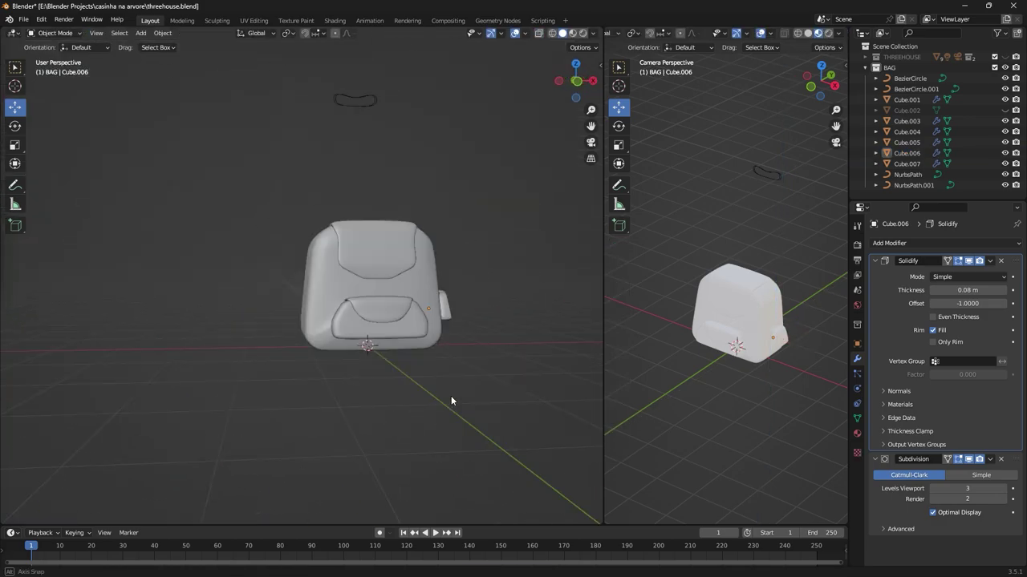
pyautogui.moveTo(451, 395); pyautogui.dragTo(412, 364, button='middle')
pyautogui.click(829, 34)
pyautogui.click(856, 245)
pyautogui.scroll(-2, 736, 325)
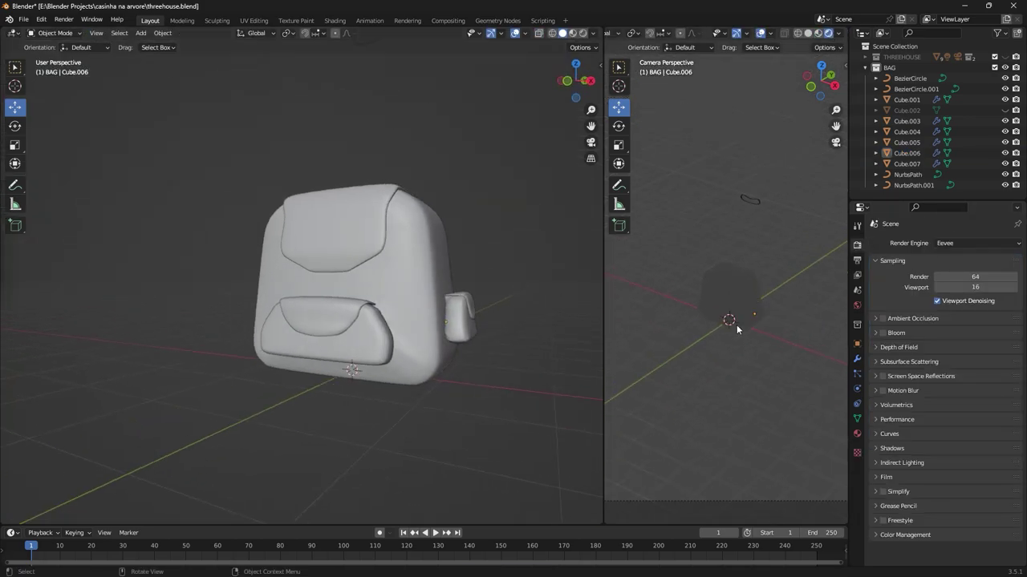
pyautogui.click(865, 67)
pyautogui.click(857, 389)
pyautogui.scroll(5, 350, 309)
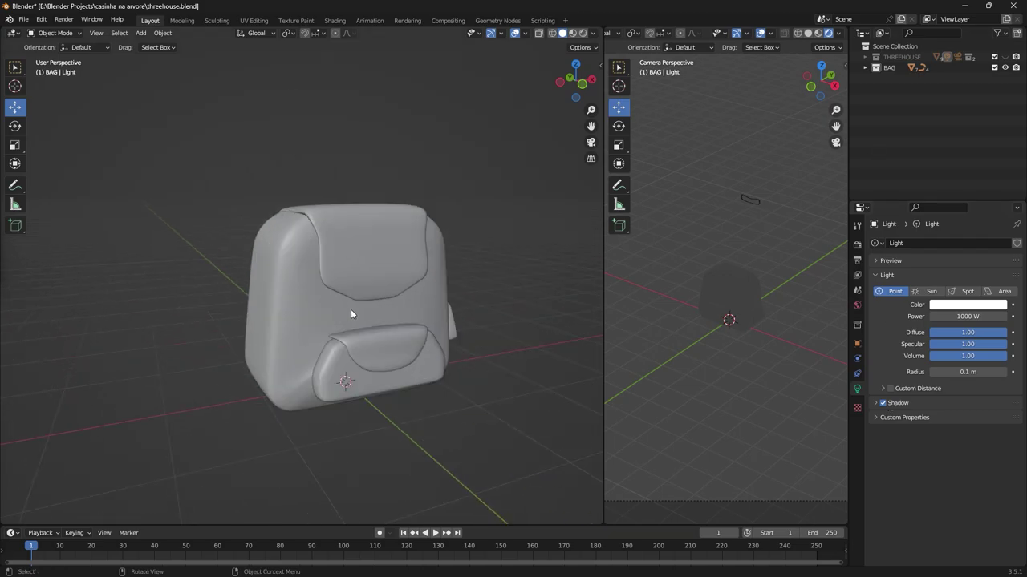
# Step: Add a point light and move it vertically to sit above the bag
pyautogui.hotkey('shift', 'a')
pyautogui.click(385, 321)
pyautogui.press('g')
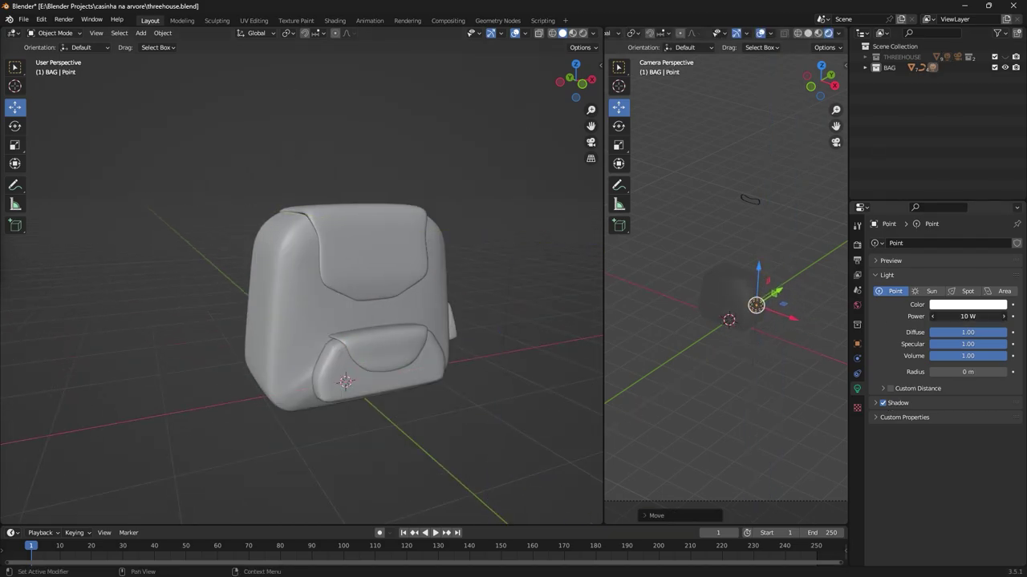
pyautogui.press('g')
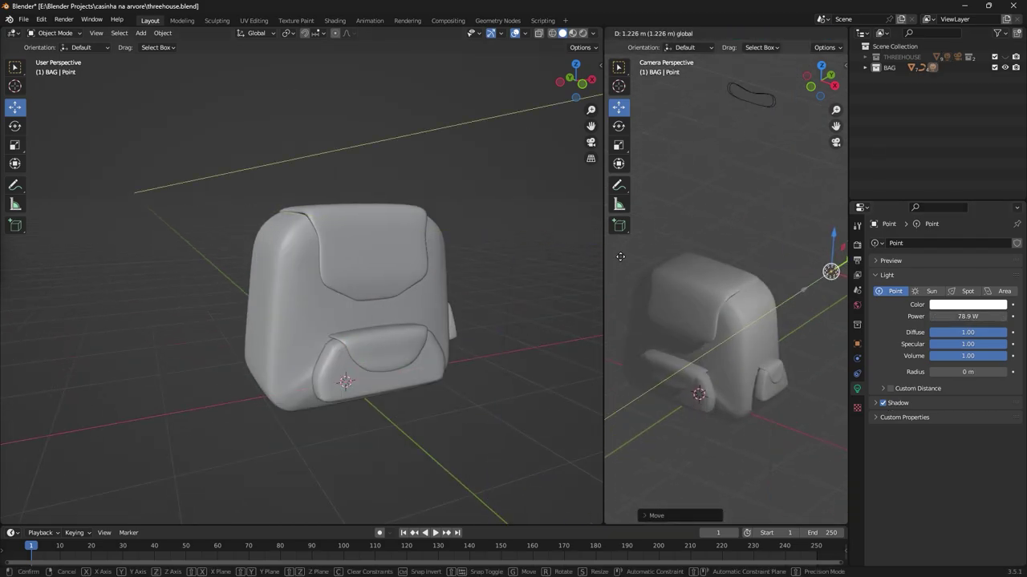
pyautogui.press('g')
pyautogui.press('z')
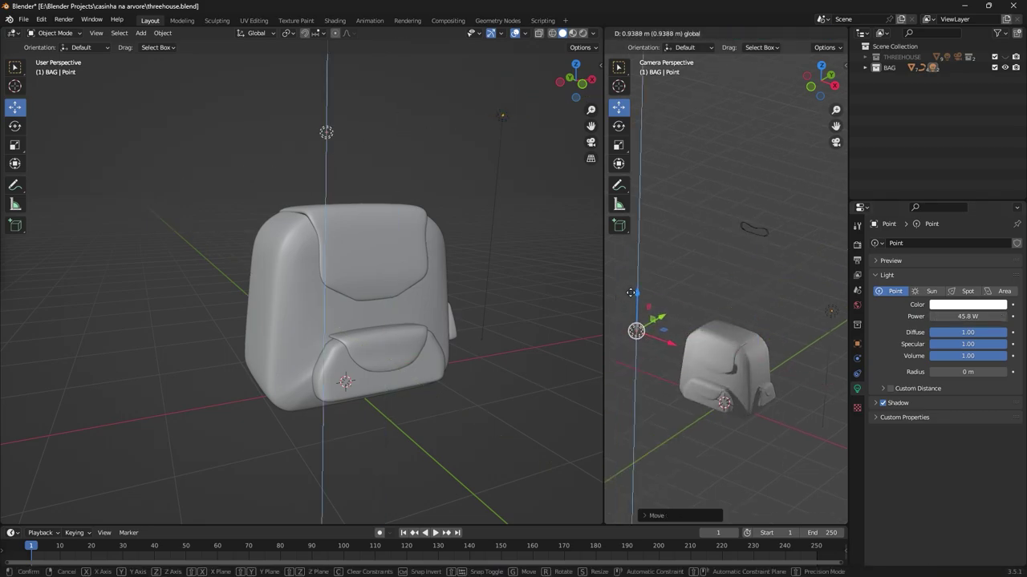
pyautogui.click(906, 189)
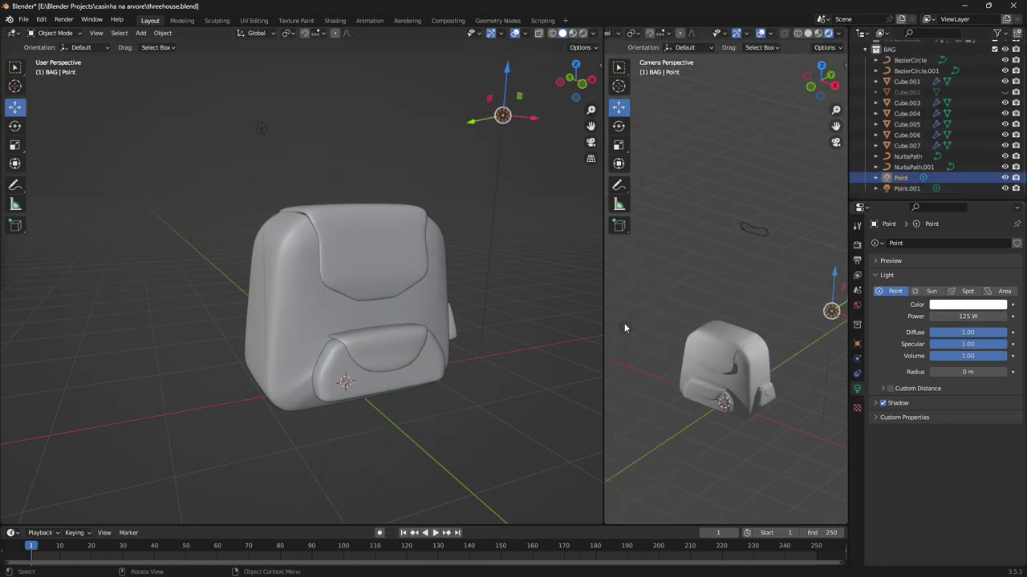
pyautogui.scroll(5, 725, 337)
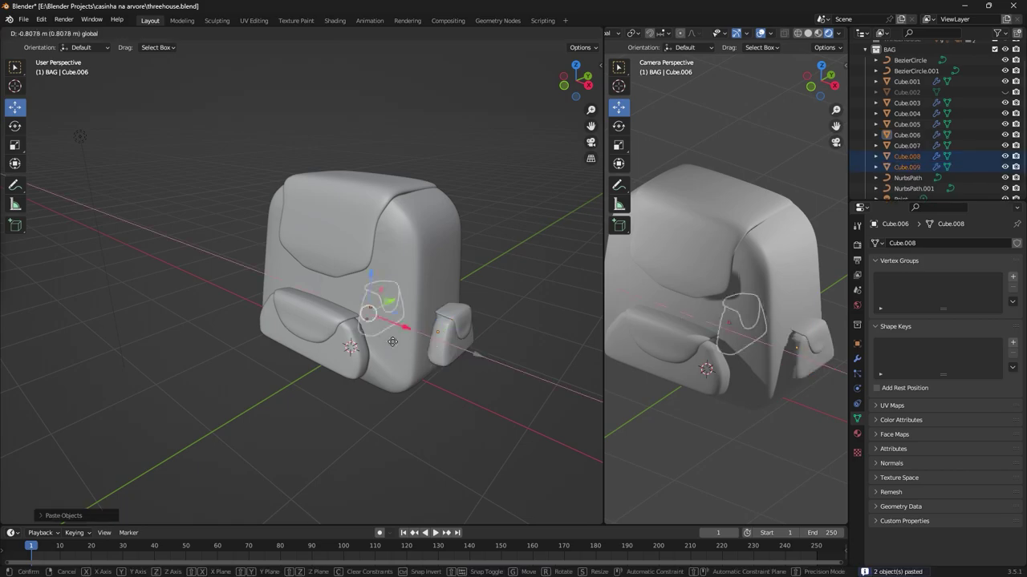
# Step: Place the copied side pocket on the bag's opposite side
pyautogui.rightClick(256, 299)
pyautogui.click(256, 300)
pyautogui.click(400, 336)
pyautogui.click(345, 385)
# Step: Select parts of the bag from the front, ending on the upper flap
pyautogui.moveTo(345, 385)
pyautogui.mouseDown(button='middle')
pyautogui.moveTo(332, 388)
pyautogui.moveTo(317, 351)
pyautogui.mouseUp(button='middle')
pyautogui.scroll(3, 318, 351)
pyautogui.moveTo(330, 294); pyautogui.dragTo(281, 308, button='middle')
pyautogui.click(281, 308)
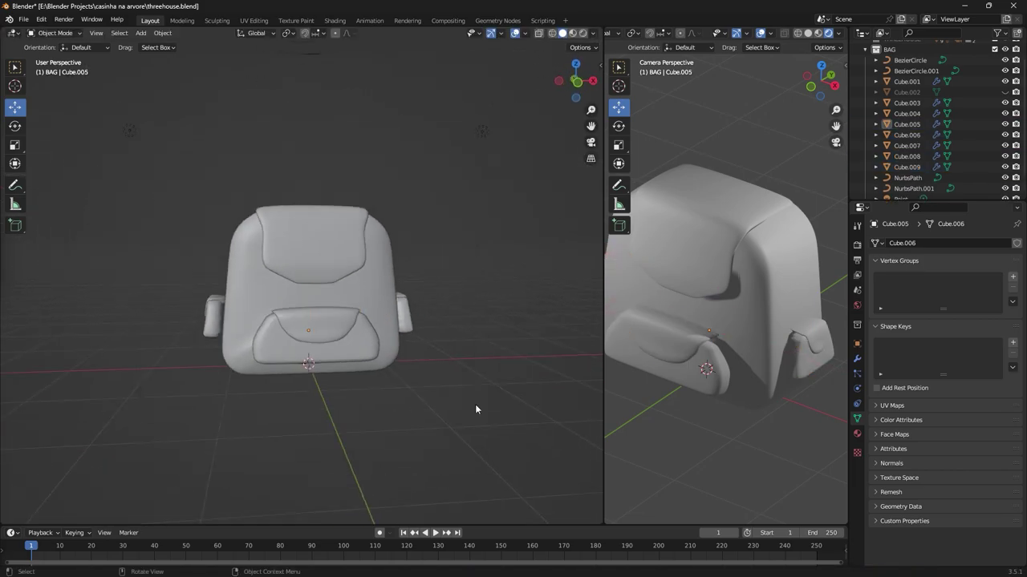
pyautogui.scroll(4, 376, 369)
pyautogui.scroll(2, 369, 321)
pyautogui.click(364, 291)
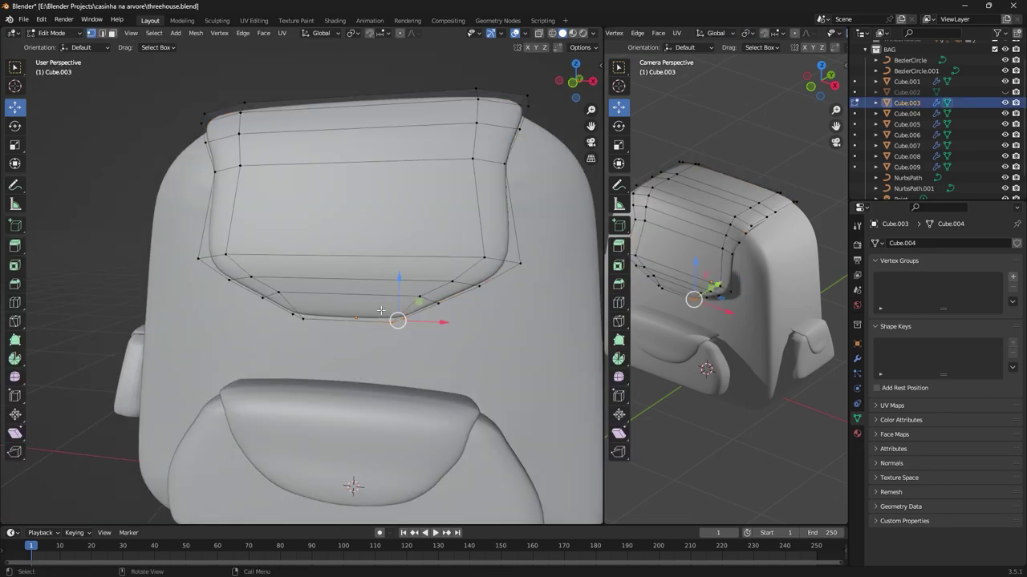
pyautogui.scroll(-4, 176, 255)
# Step: Copy and paste a back shoulder strap
pyautogui.moveTo(176, 254)
pyautogui.mouseDown(button='middle')
pyautogui.moveTo(407, 331)
pyautogui.moveTo(306, 320)
pyautogui.moveTo(316, 386)
pyautogui.moveTo(164, 321)
pyautogui.moveTo(454, 292)
pyautogui.moveTo(232, 305)
pyautogui.moveTo(372, 309)
pyautogui.moveTo(250, 306)
pyautogui.mouseUp(button='middle')
pyautogui.scroll(3, 454, 292)
pyautogui.scroll(-5, 232, 305)
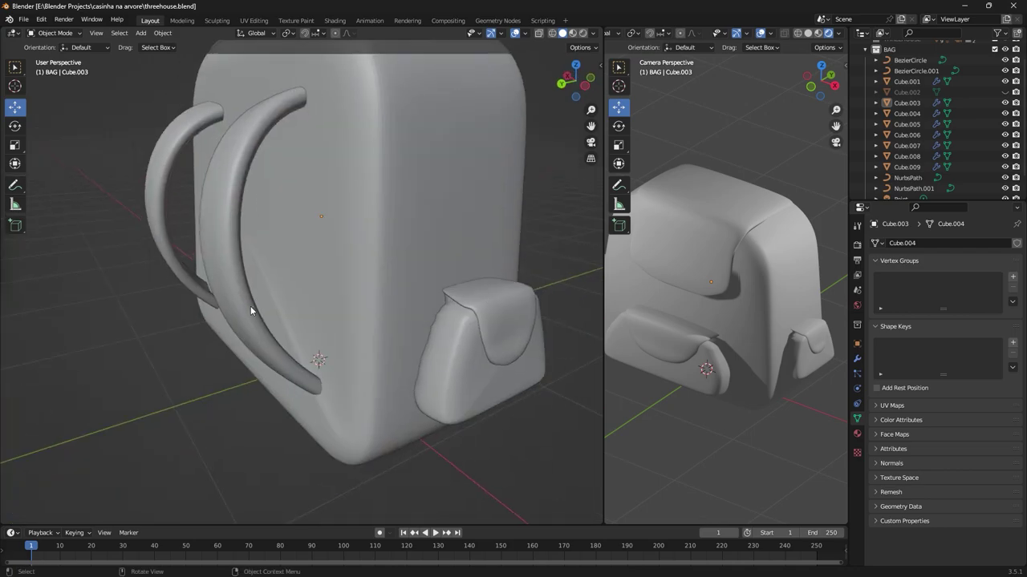
pyautogui.click(250, 306)
pyautogui.hotkey('ctrl', 'c')
pyautogui.hotkey('ctrl', 'v')
# Step: Move the pasted strap to the bag's front centre and rotate it around its vertical axis
pyautogui.press('g')
pyautogui.press('Escape')
pyautogui.moveTo(6, 234); pyautogui.dragTo(217, 317, button='middle')
pyautogui.scroll(-3, 217, 318)
pyautogui.hotkey('alt', 'g')
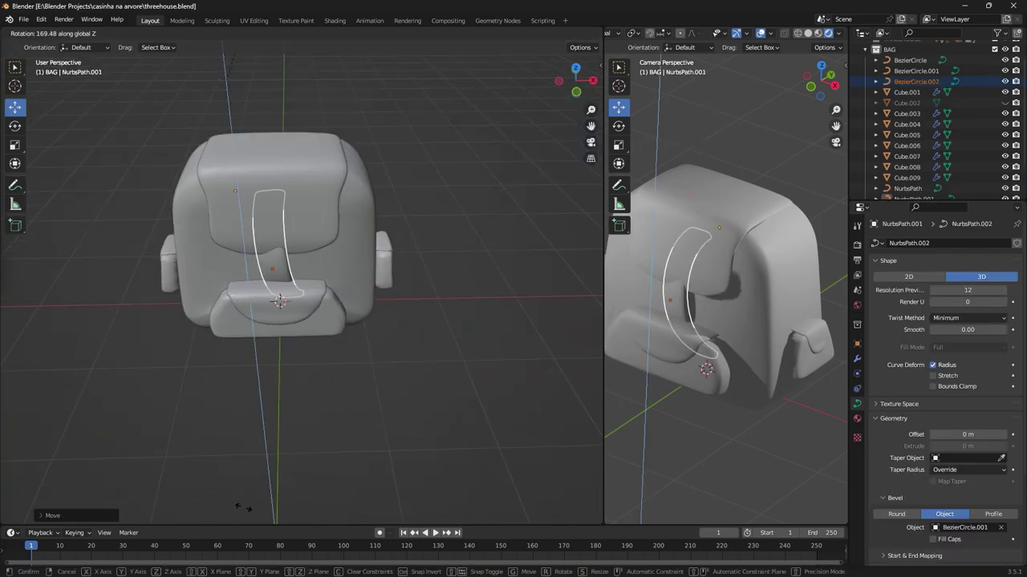
pyautogui.press('r')
pyautogui.scroll(-2, 299, 164)
pyautogui.moveTo(298, 166)
pyautogui.mouseDown(button='middle')
pyautogui.moveTo(240, 321)
pyautogui.moveTo(298, 355)
pyautogui.mouseUp(button='middle')
# Step: In front view, reposition the strap's curve points onto the bag front and straighten it
pyautogui.click(298, 356)
pyautogui.press('Tab')
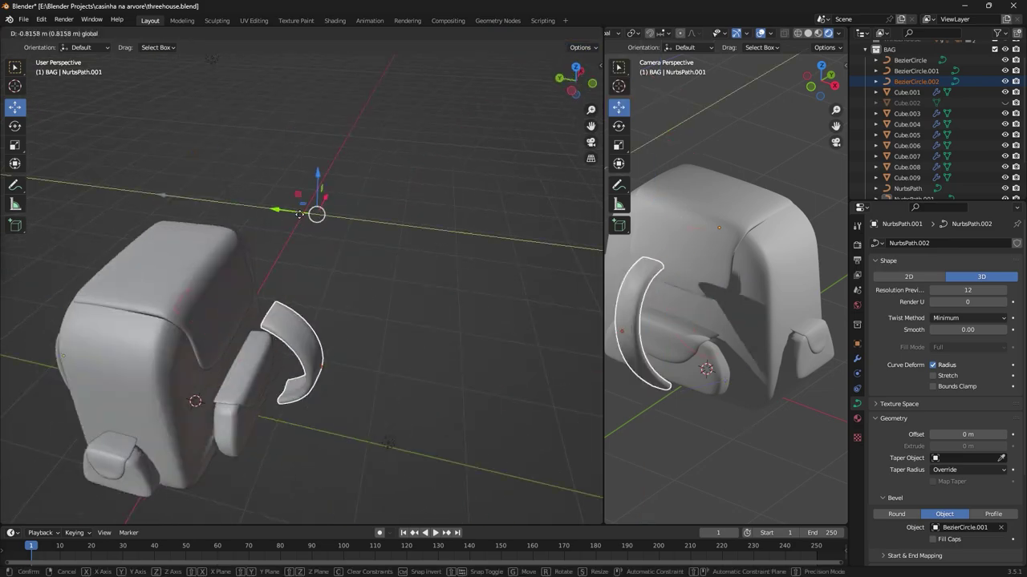
pyautogui.scroll(4, 314, 213)
pyautogui.moveTo(314, 213)
pyautogui.mouseDown(button='middle')
pyautogui.moveTo(428, 399)
pyautogui.moveTo(365, 415)
pyautogui.mouseUp(button='middle')
pyautogui.press('KP_1')
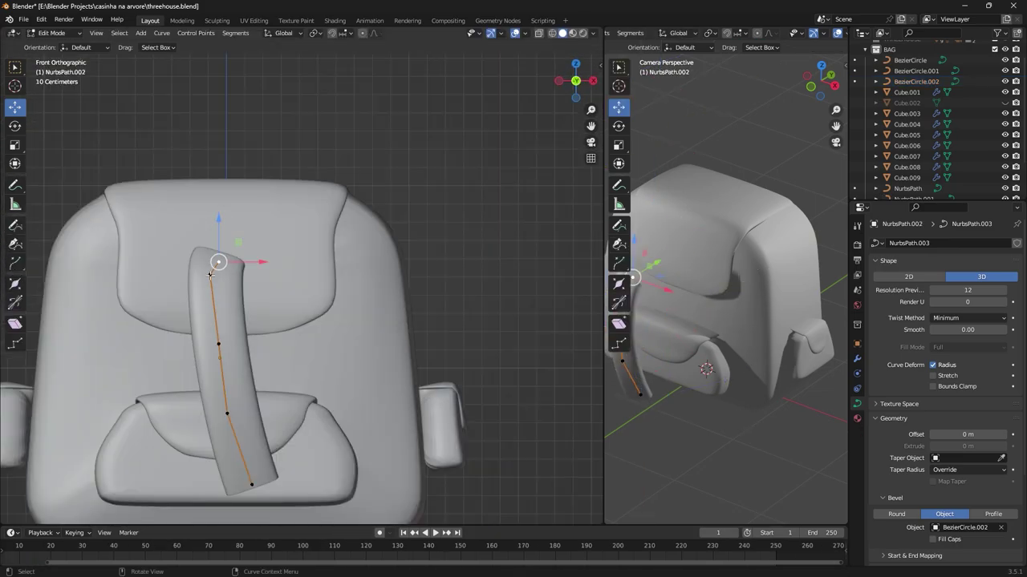
pyautogui.moveTo(215, 329); pyautogui.dragTo(217, 346)
pyautogui.moveTo(241, 487); pyautogui.dragTo(211, 486)
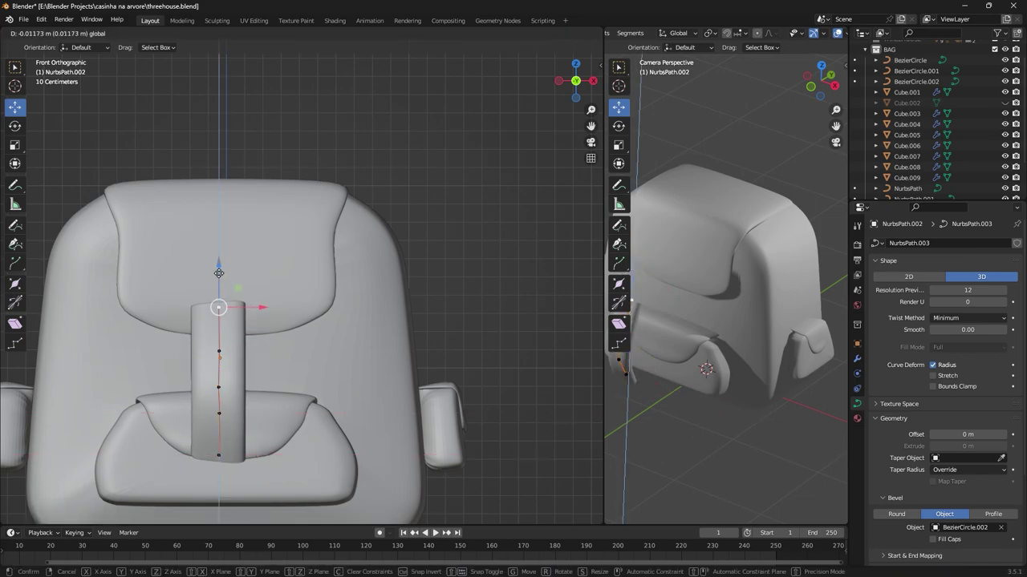
pyautogui.moveTo(218, 273); pyautogui.dragTo(218, 275)
pyautogui.moveTo(219, 275); pyautogui.dragTo(335, 349, button='middle')
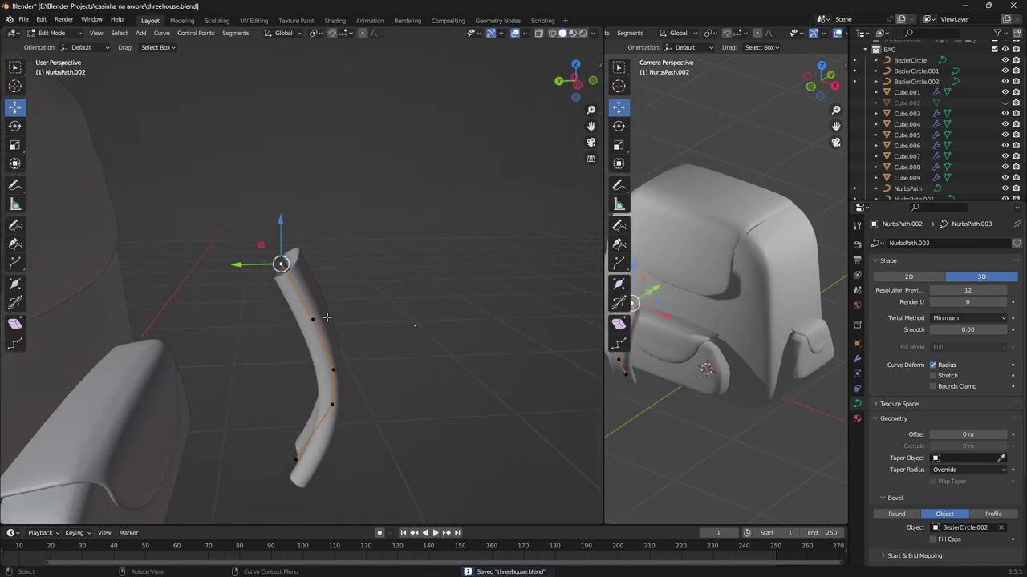
pyautogui.click(319, 347)
pyautogui.moveTo(319, 346)
pyautogui.mouseDown(button='middle')
pyautogui.moveTo(363, 371)
pyautogui.moveTo(321, 265)
pyautogui.mouseUp(button='middle')
# Step: Taper the strap's top point with Alt+S and move it into place
pyautogui.click(401, 371)
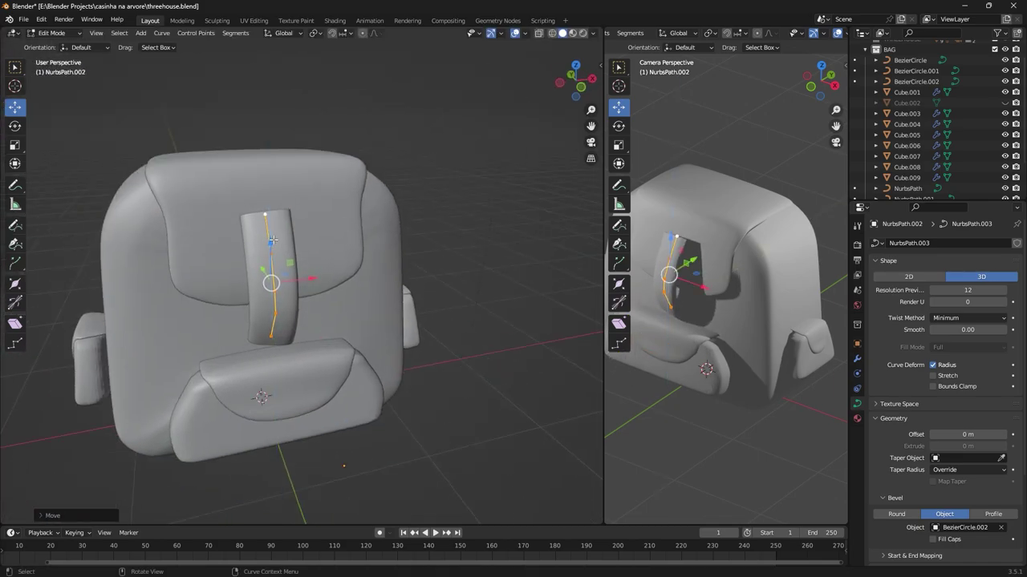
pyautogui.scroll(5, 321, 261)
pyautogui.hotkey('alt', 's')
pyautogui.click(309, 310)
pyautogui.press('KP_1')
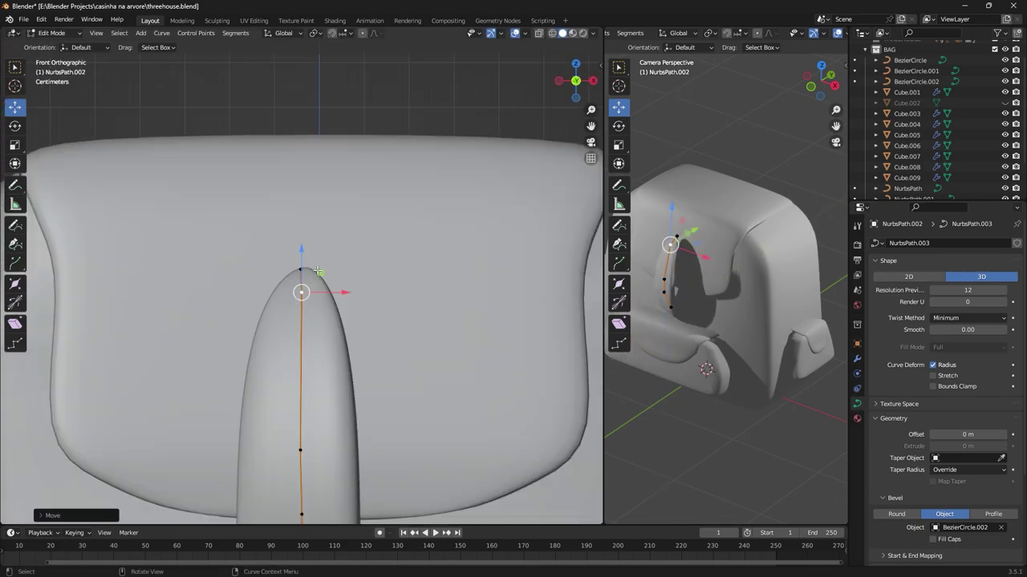
pyautogui.moveTo(309, 311)
pyautogui.mouseDown(button='middle')
pyautogui.moveTo(269, 270)
pyautogui.moveTo(363, 308)
pyautogui.mouseUp(button='middle')
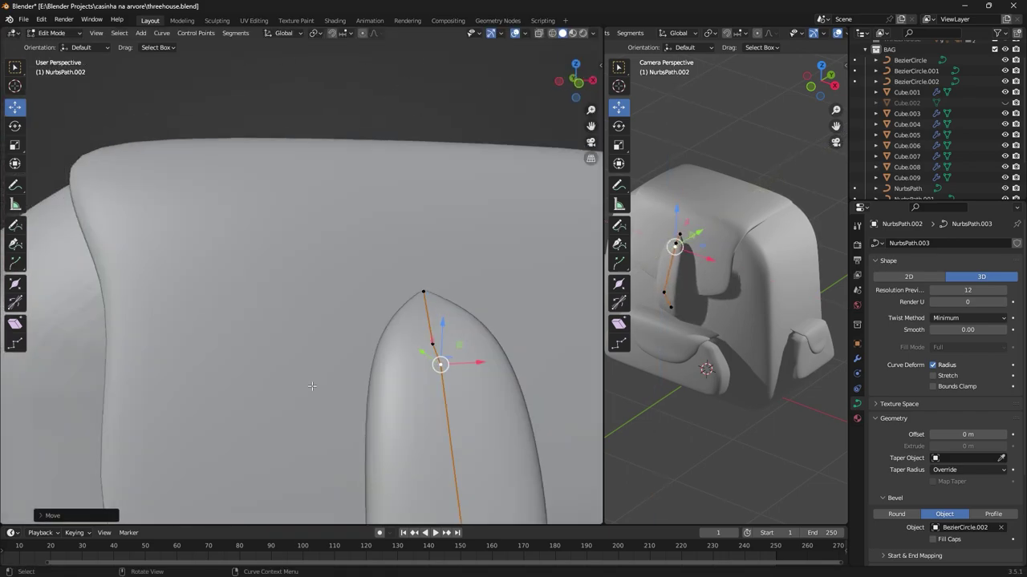
# Step: Adjust the middle point in side view and extend the strap's bottom down to the pocket
pyautogui.click(359, 303)
pyautogui.press('KP_3')
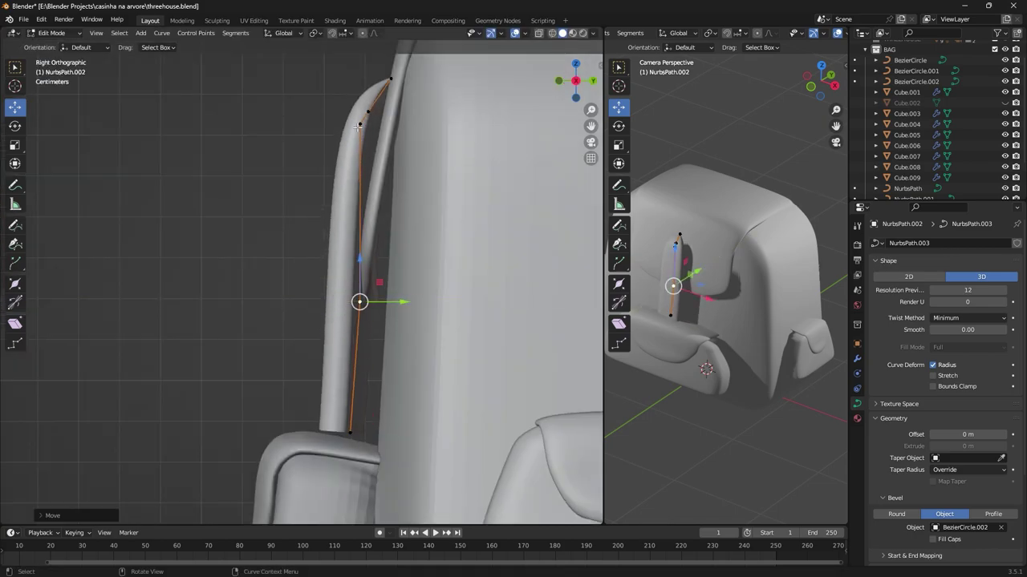
pyautogui.press('g')
pyautogui.click(351, 284)
pyautogui.click(349, 433)
pyautogui.press('g')
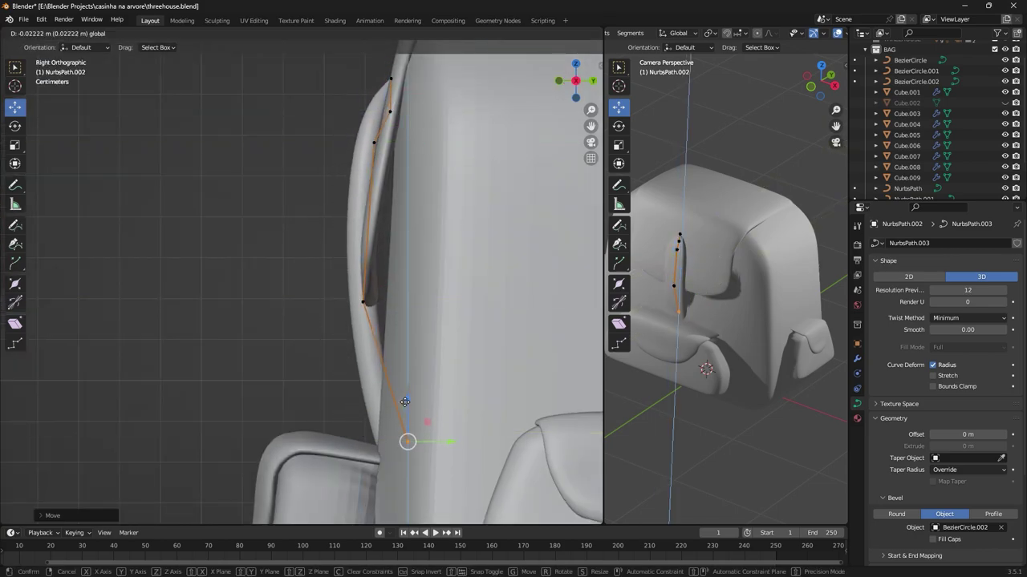
pyautogui.click(447, 433)
pyautogui.moveTo(446, 433)
pyautogui.mouseDown(button='middle')
pyautogui.moveTo(340, 401)
pyautogui.moveTo(337, 372)
pyautogui.moveTo(417, 281)
pyautogui.mouseUp(button='middle')
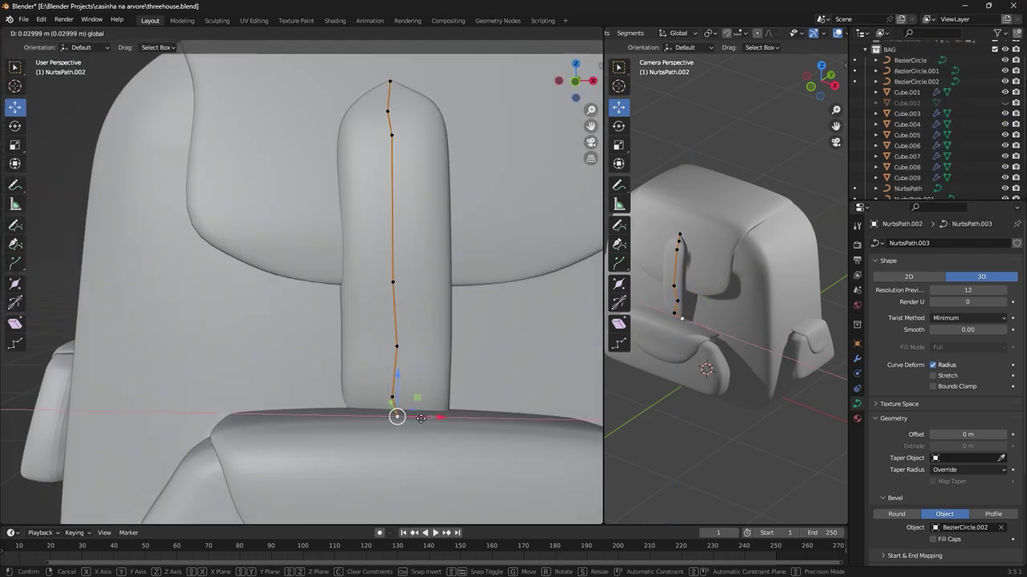
# Step: Leave curve editing for Object Mode and save the file
pyautogui.press('Tab')
pyautogui.scroll(-4, 461, 395)
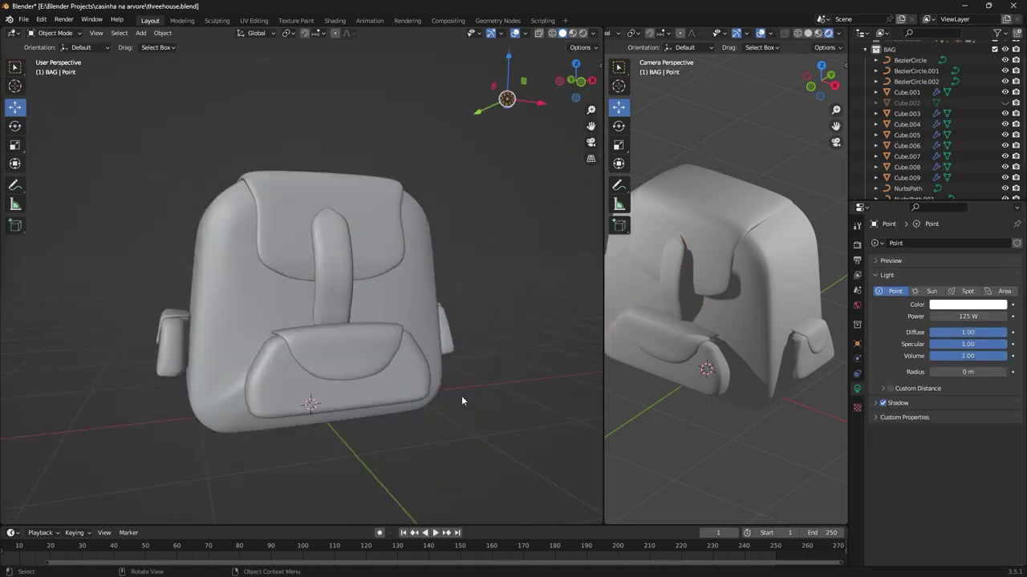
pyautogui.hotkey('ctrl', 's')
pyautogui.scroll(4, 481, 168)
# Step: Add a new cube and flatten it into a thin box in front of the backpack
pyautogui.hotkey('shift', 'a')
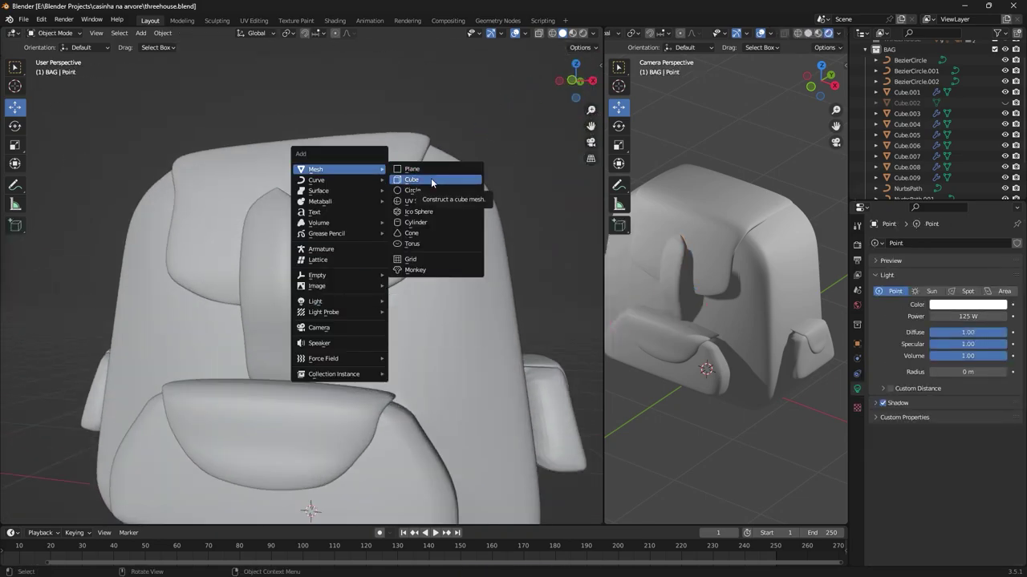
pyautogui.click(430, 178)
pyautogui.press('KP_Decimal')
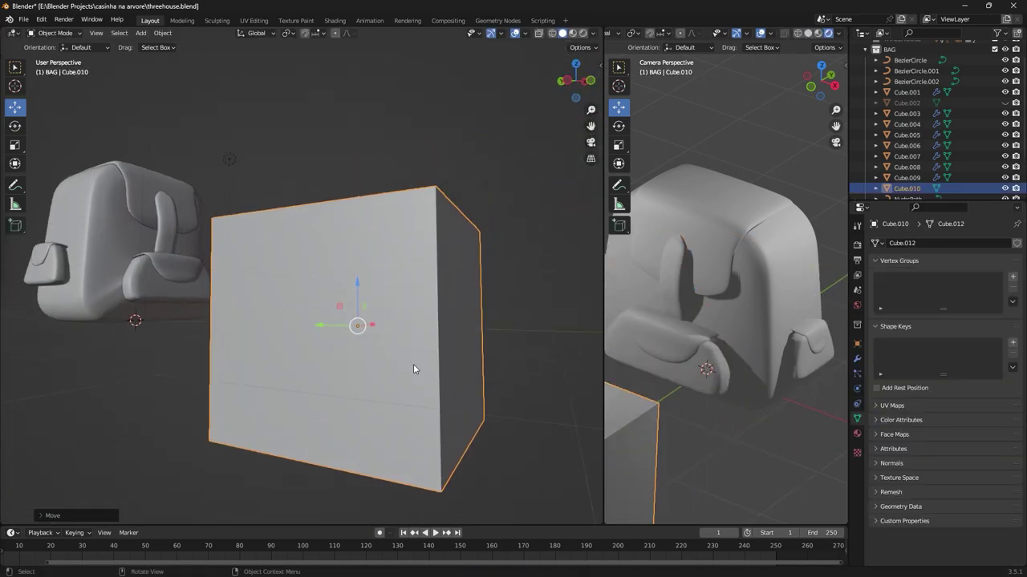
pyautogui.press('Tab')
pyautogui.scroll(-2, 326, 321)
pyautogui.click(326, 321)
# Step: Cut edge loops near the block's borders and check them in front view
pyautogui.press('s')
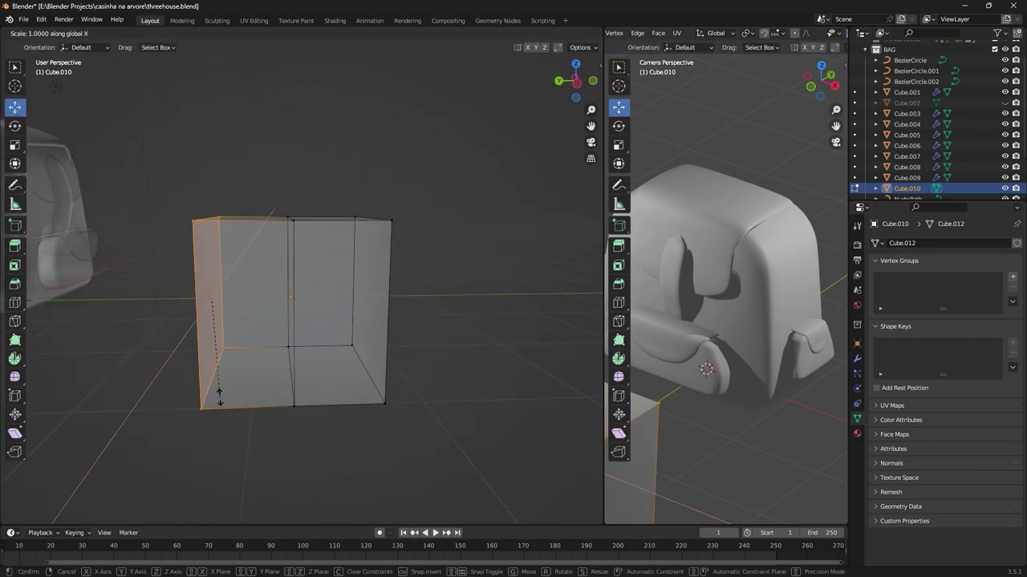
pyautogui.click(307, 322)
pyautogui.moveTo(307, 322)
pyautogui.mouseDown(button='middle')
pyautogui.moveTo(362, 351)
pyautogui.moveTo(426, 309)
pyautogui.moveTo(492, 301)
pyautogui.moveTo(408, 282)
pyautogui.moveTo(424, 299)
pyautogui.mouseUp(button='middle')
pyautogui.press('a')
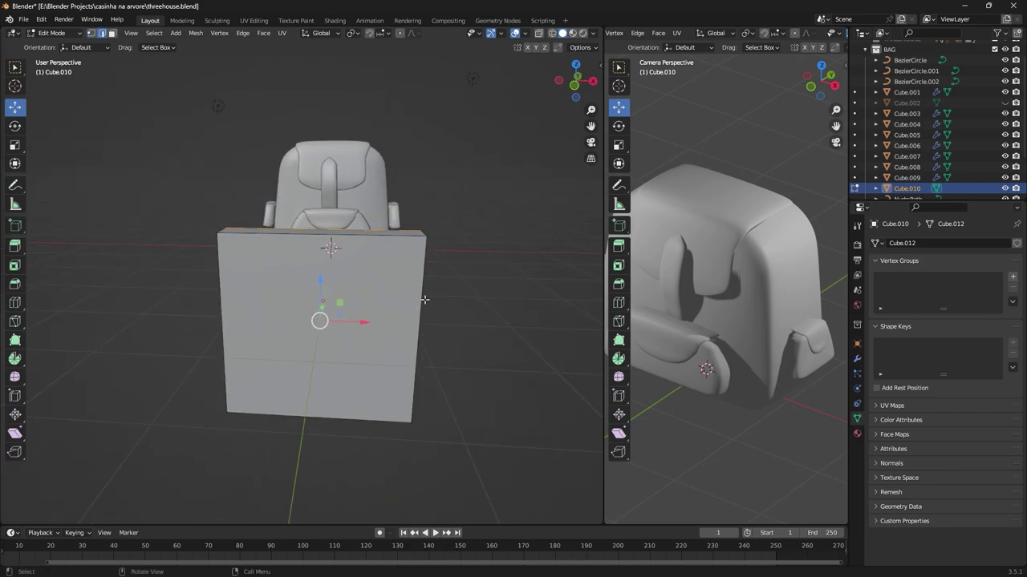
pyautogui.moveTo(14, 302); pyautogui.dragTo(72, 321)
pyautogui.press('KP_1')
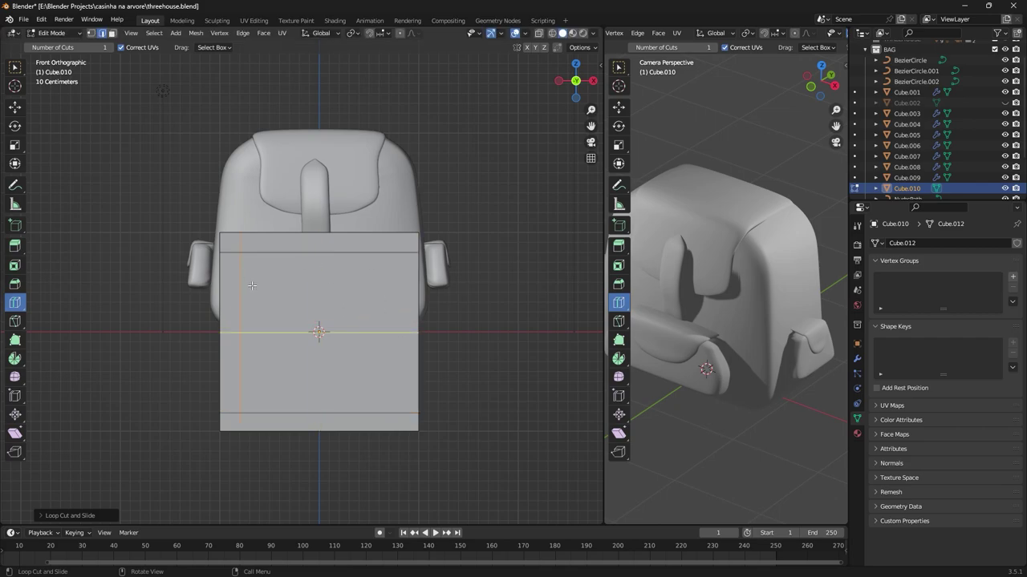
pyautogui.press('Tab')
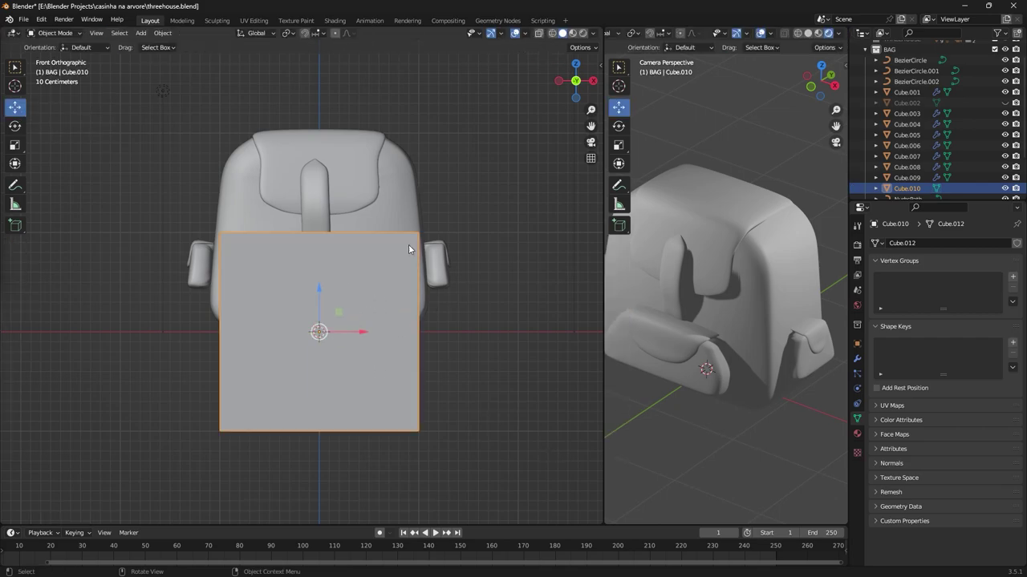
# Step: Slide the selected edge loop along X toward the block's edge
pyautogui.press('Tab')
pyautogui.press('g')
pyautogui.press('x')
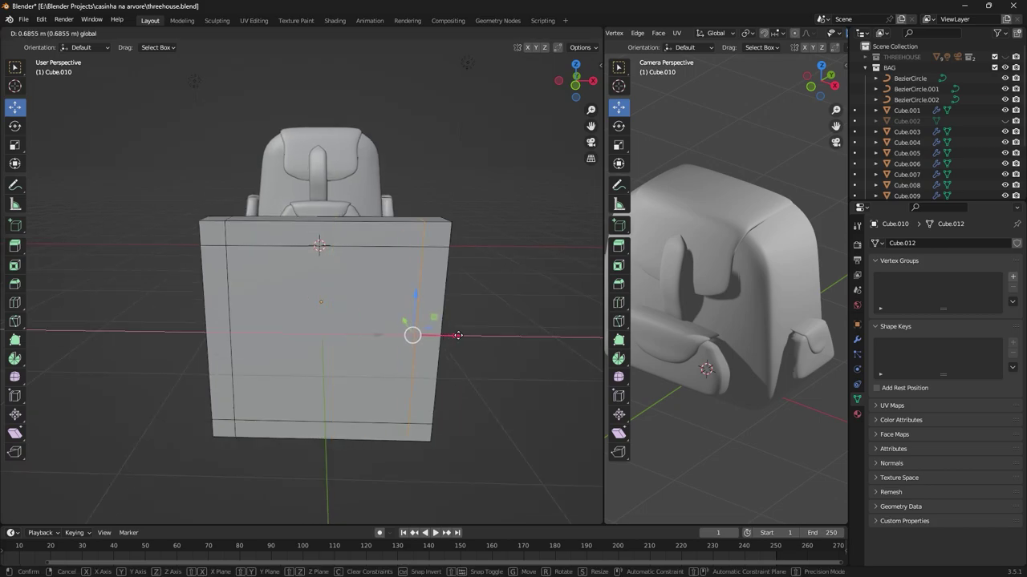
pyautogui.click(454, 335)
pyautogui.scroll(-2, 422, 337)
pyautogui.scroll(5, 325, 417)
pyautogui.moveTo(325, 417)
pyautogui.mouseDown(button='middle')
pyautogui.moveTo(241, 337)
pyautogui.moveTo(361, 390)
pyautogui.moveTo(355, 230)
pyautogui.mouseUp(button='middle')
pyautogui.scroll(3, 213, 317)
pyautogui.scroll(-5, 214, 317)
# Step: Bevel the block's corner edges with Ctrl+B
pyautogui.hotkey('ctrl', 'b')
pyautogui.click(402, 398)
pyautogui.scroll(-2, 309, 316)
# Step: Delete the block's front face to hollow it into a frame
pyautogui.hotkey('shift', 'space')
pyautogui.click(346, 329)
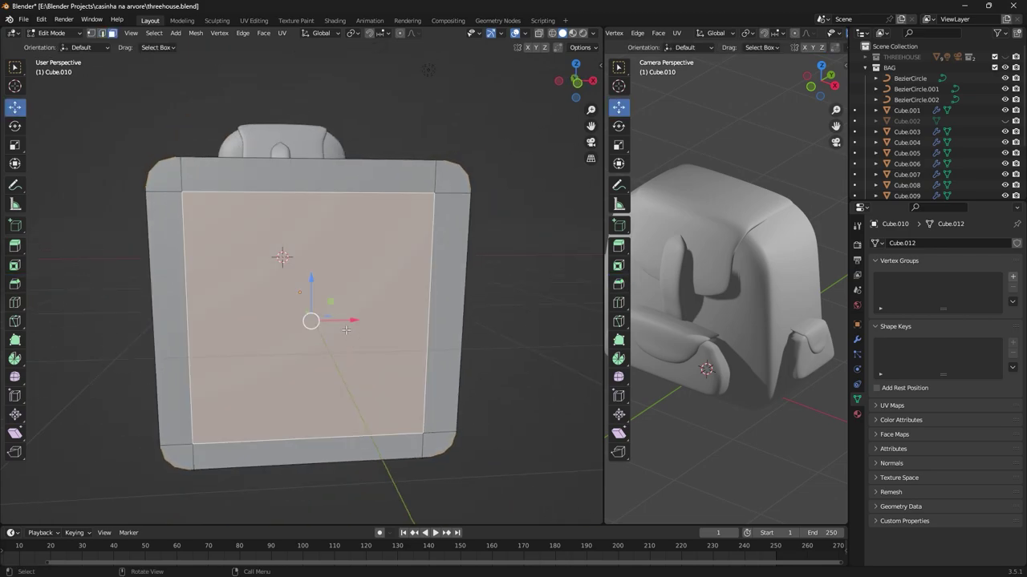
pyautogui.scroll(1, 356, 319)
pyautogui.press('x')
pyautogui.press('f')
pyautogui.moveTo(407, 279)
pyautogui.mouseDown(button='middle')
pyautogui.moveTo(337, 344)
pyautogui.moveTo(298, 209)
pyautogui.moveTo(424, 242)
pyautogui.moveTo(360, 264)
pyautogui.moveTo(467, 281)
pyautogui.mouseUp(button='middle')
pyautogui.click(323, 321)
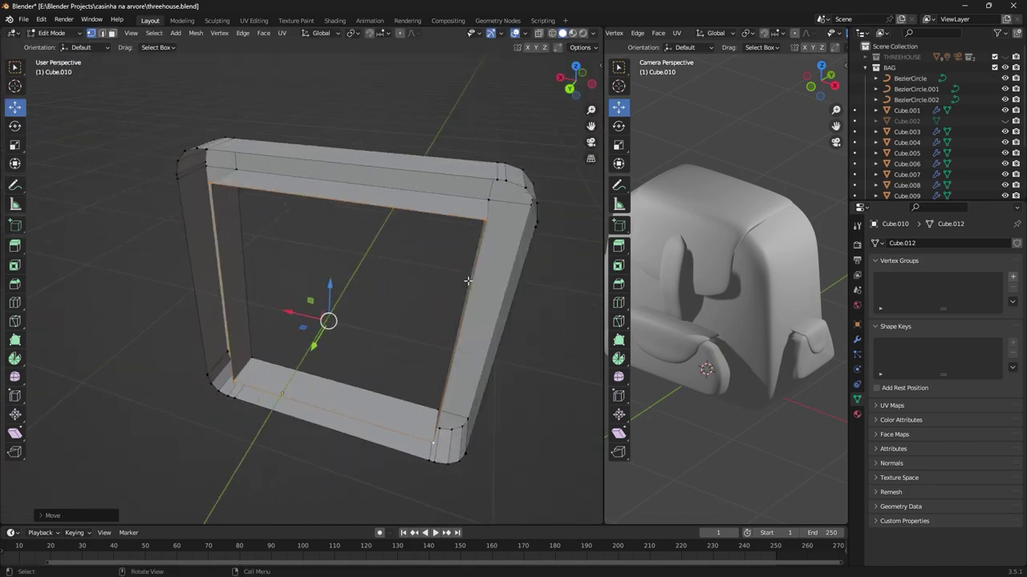
# Step: Bevel the frame's corner edges again for rounded outer corners
pyautogui.moveTo(242, 371); pyautogui.dragTo(316, 291, button='middle')
pyautogui.hotkey('shift', 'space')
pyautogui.hotkey('ctrl', 'b')
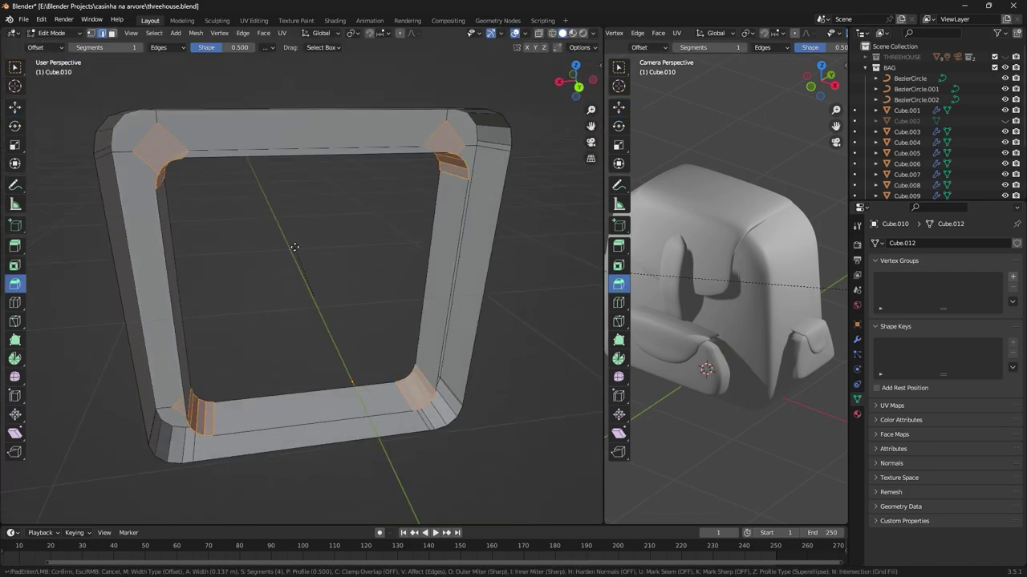
pyautogui.click(296, 247)
pyautogui.scroll(-5, 321, 257)
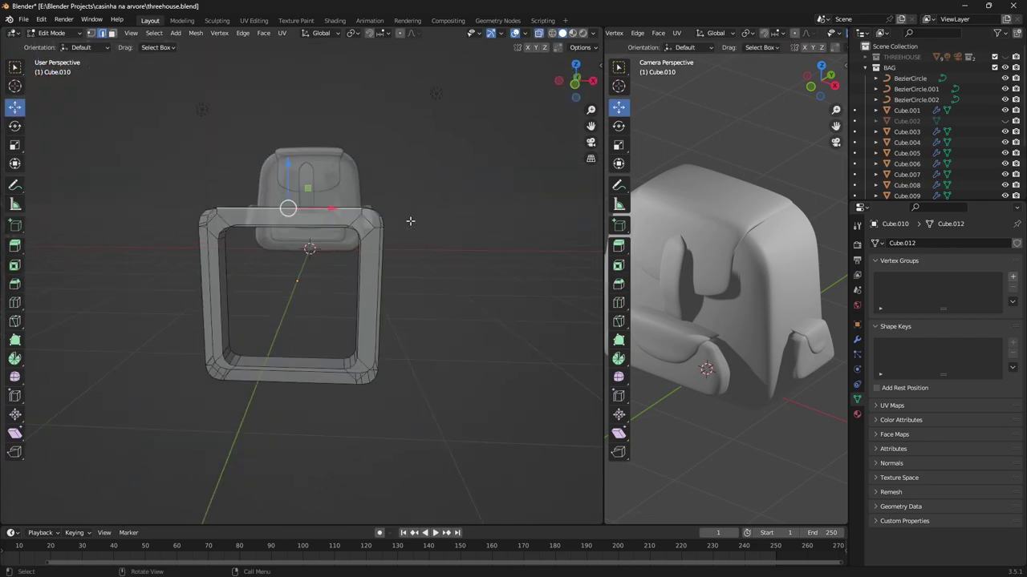
# Step: Select the frame's inner edge loop and bevel it to round the opening
pyautogui.moveTo(411, 222)
pyautogui.mouseDown(button='middle')
pyautogui.moveTo(421, 252)
pyautogui.moveTo(442, 145)
pyautogui.moveTo(412, 321)
pyautogui.mouseUp(button='middle')
pyautogui.keyDown('alt'); pyautogui.click(419, 290); pyautogui.keyUp('alt')
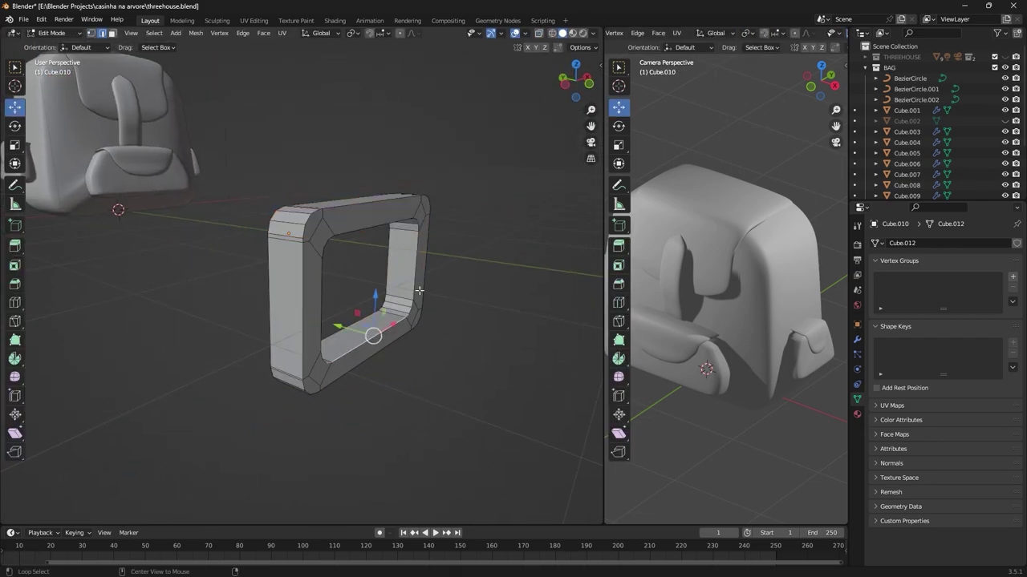
pyautogui.moveTo(318, 264); pyautogui.dragTo(319, 265)
pyautogui.moveTo(321, 265); pyautogui.dragTo(393, 287, button='middle')
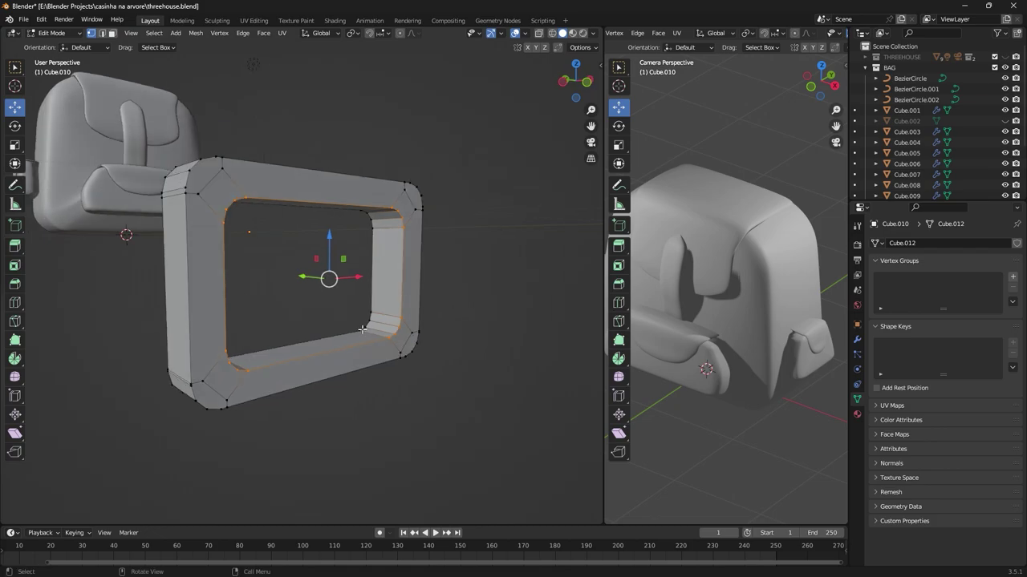
pyautogui.hotkey('ctrl', 'b')
pyautogui.press('Escape')
pyautogui.moveTo(24, 112); pyautogui.dragTo(300, 337, button='middle')
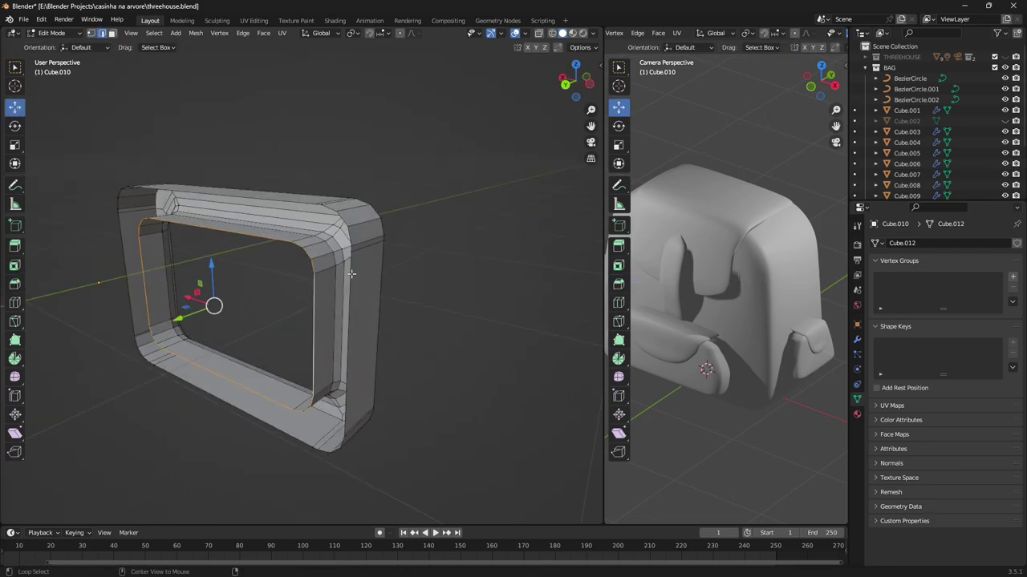
pyautogui.scroll(3, 361, 307)
pyautogui.scroll(-5, 361, 307)
# Step: Save, then add a Mirror modifier to the frame mirroring on Y instead of X
pyautogui.moveTo(361, 307); pyautogui.dragTo(417, 305, button='middle')
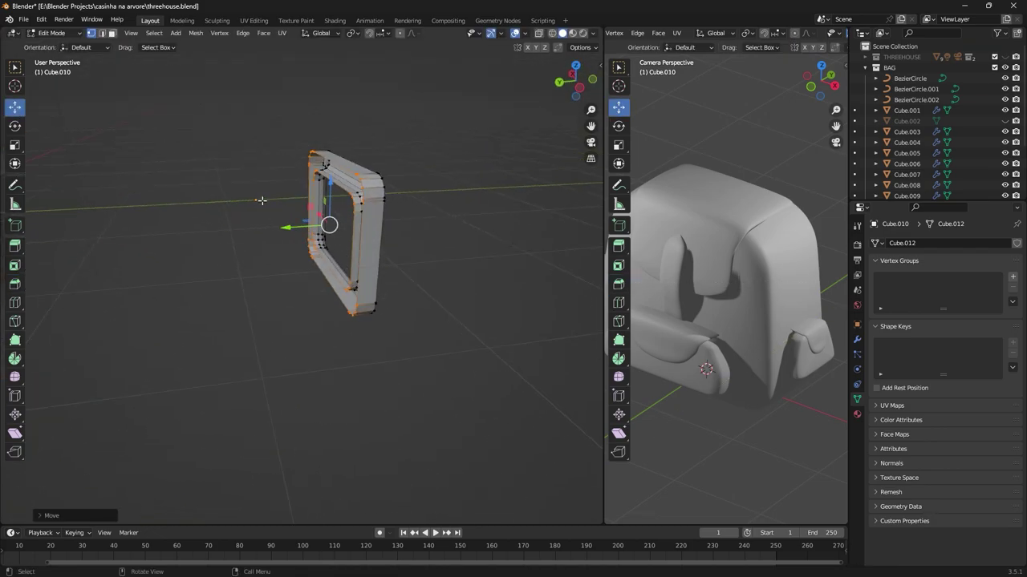
pyautogui.press('Tab')
pyautogui.hotkey('ctrl', 's')
pyautogui.click(856, 339)
pyautogui.click(946, 242)
pyautogui.click(766, 366)
pyautogui.click(967, 277)
pyautogui.click(942, 276)
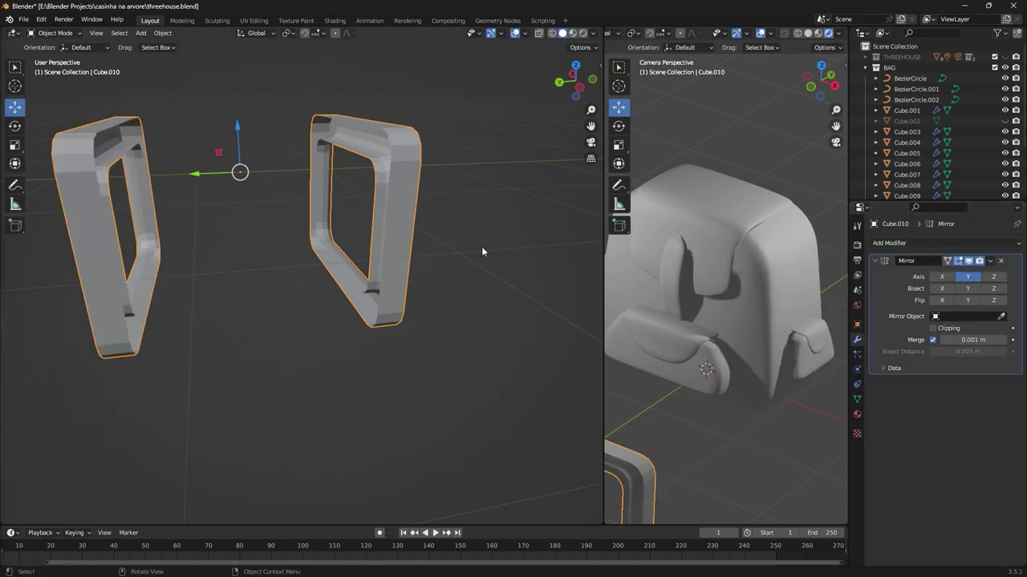
# Step: Move the frame along Y, then remove the Mirror modifiers
pyautogui.press('g')
pyautogui.press('y')
pyautogui.press('KP_3')
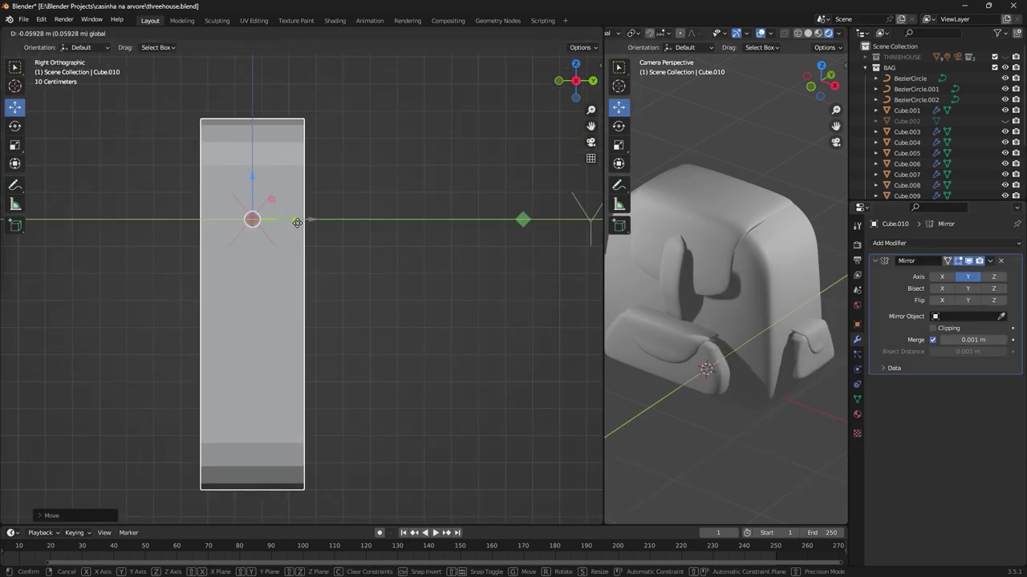
pyautogui.click(361, 234)
pyautogui.moveTo(361, 235); pyautogui.dragTo(450, 240, button='middle')
pyautogui.hotkey('shift', 'd')
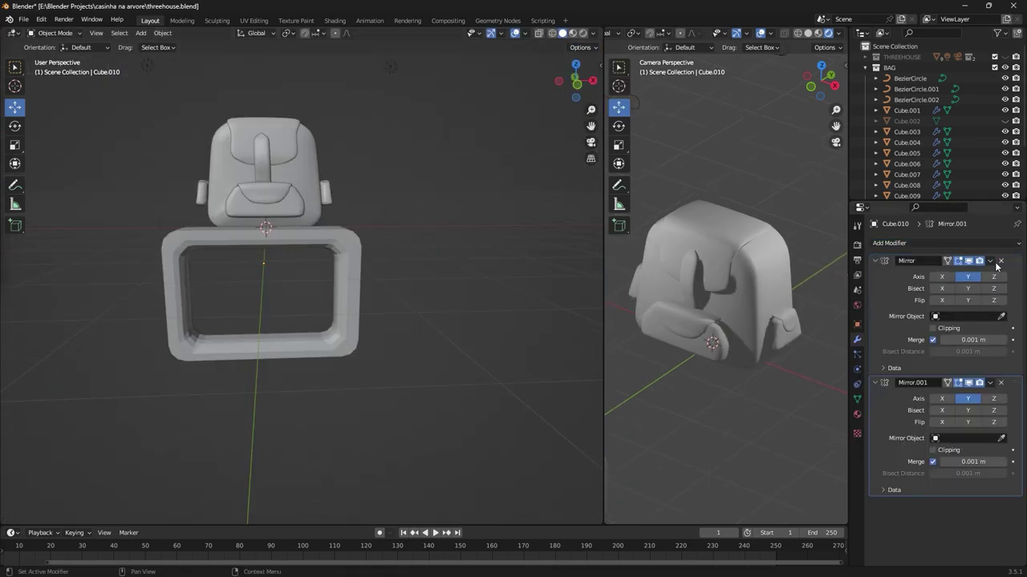
pyautogui.click(1001, 260)
pyautogui.click(1001, 265)
# Step: Lower the frame along Z in front view
pyautogui.press('KP_3')
pyautogui.click(580, 47)
pyautogui.press('KP_1')
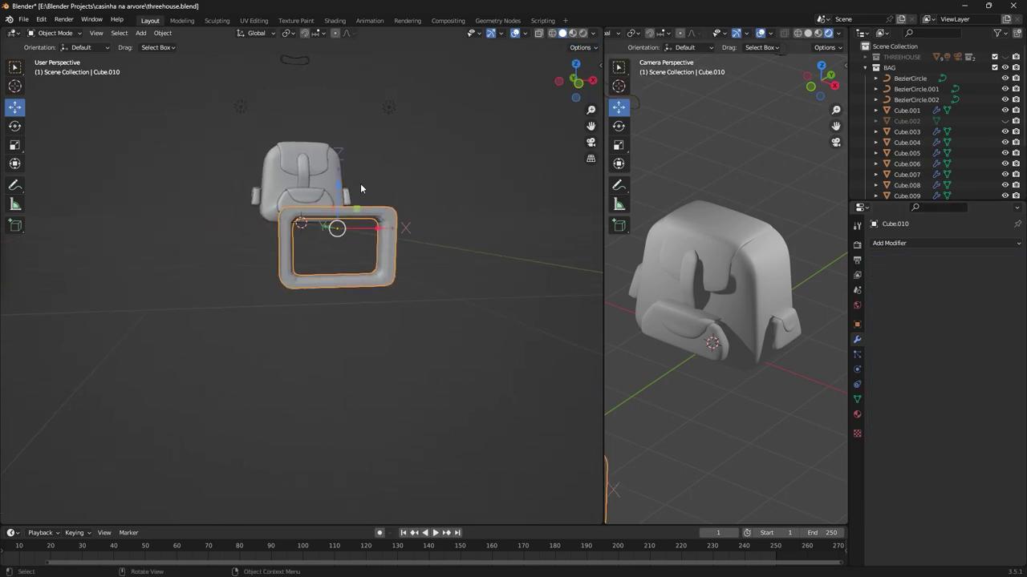
pyautogui.press('g')
pyautogui.press('z')
pyautogui.click(357, 215)
pyautogui.moveTo(358, 215); pyautogui.dragTo(543, 298, button='middle')
pyautogui.press('KP_3')
# Step: Scale the frame to about half and center it over the front strap
pyautogui.press('s')
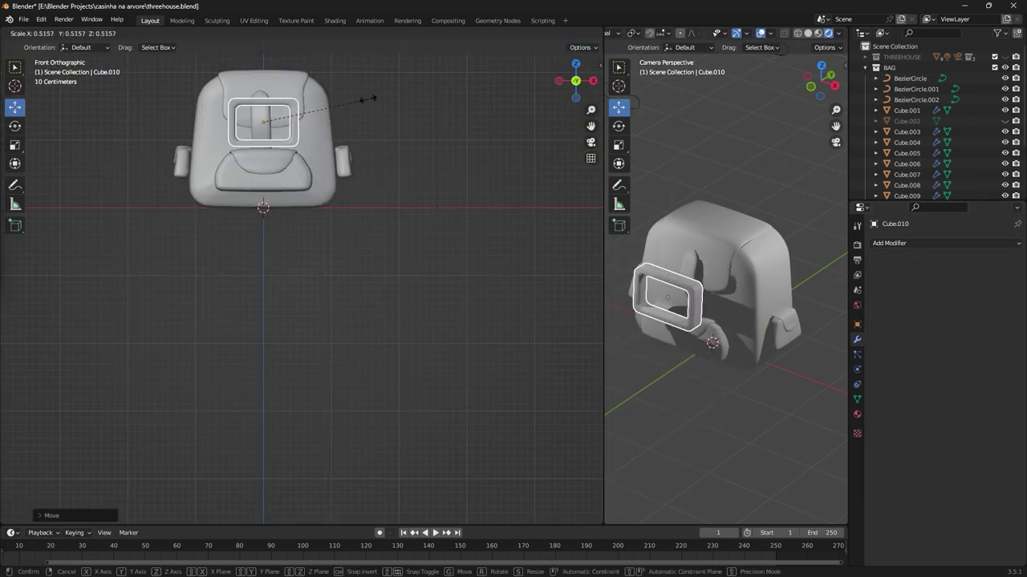
pyautogui.click(369, 98)
pyautogui.moveTo(369, 98); pyautogui.dragTo(399, 358, button='middle')
pyautogui.press('KP_3')
pyautogui.press('KP_1')
pyautogui.moveTo(336, 314); pyautogui.dragTo(329, 314)
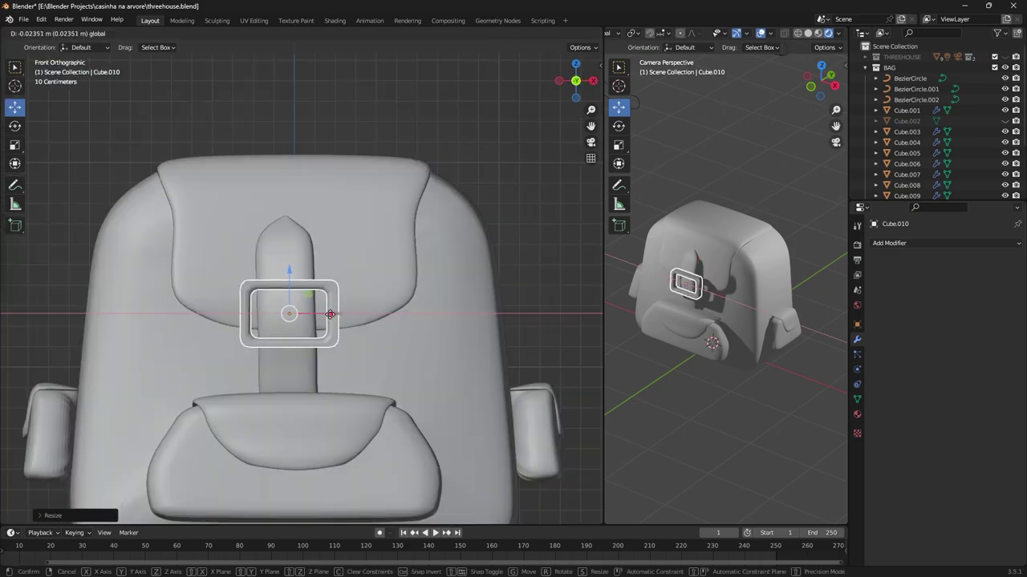
pyautogui.click(286, 321)
pyautogui.moveTo(285, 321); pyautogui.dragTo(284, 280, button='middle')
# Step: Edit strap curve NurbsPath.002 and place a new point below the buckle
pyautogui.click(283, 280)
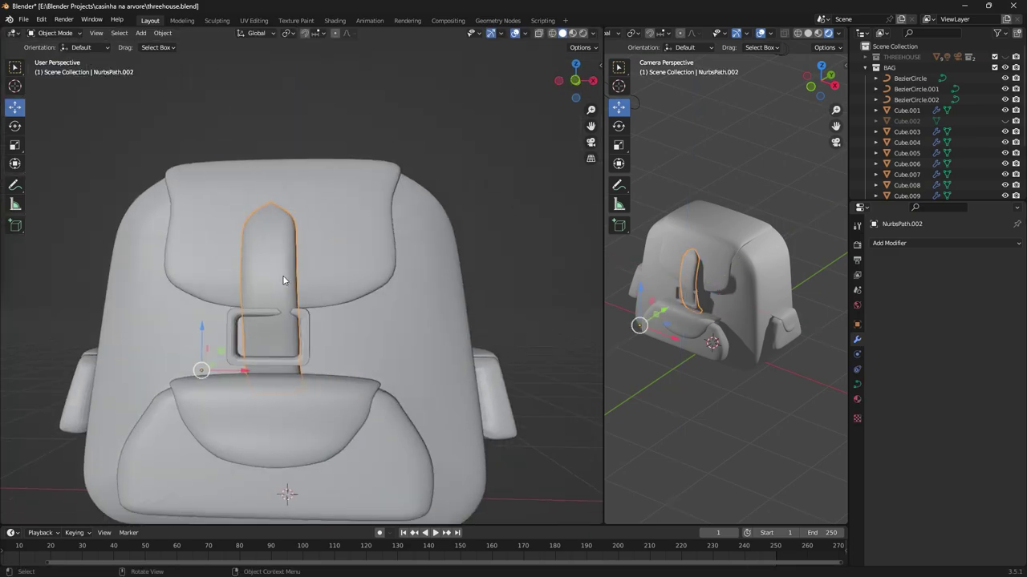
pyautogui.press('Tab')
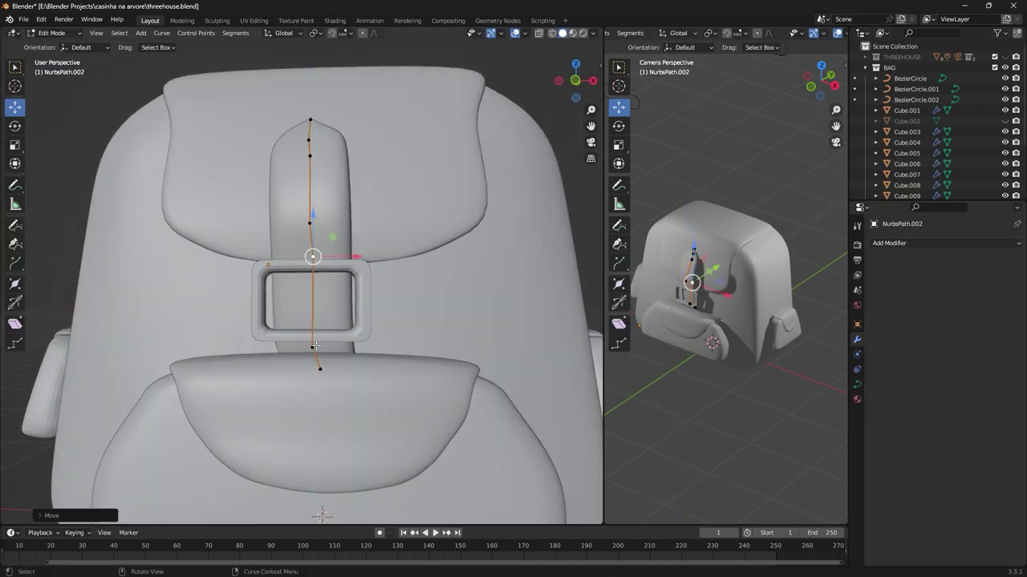
pyautogui.click(317, 361)
pyautogui.moveTo(317, 361)
pyautogui.mouseDown(button='middle')
pyautogui.moveTo(356, 366)
pyautogui.moveTo(329, 275)
pyautogui.mouseUp(button='middle')
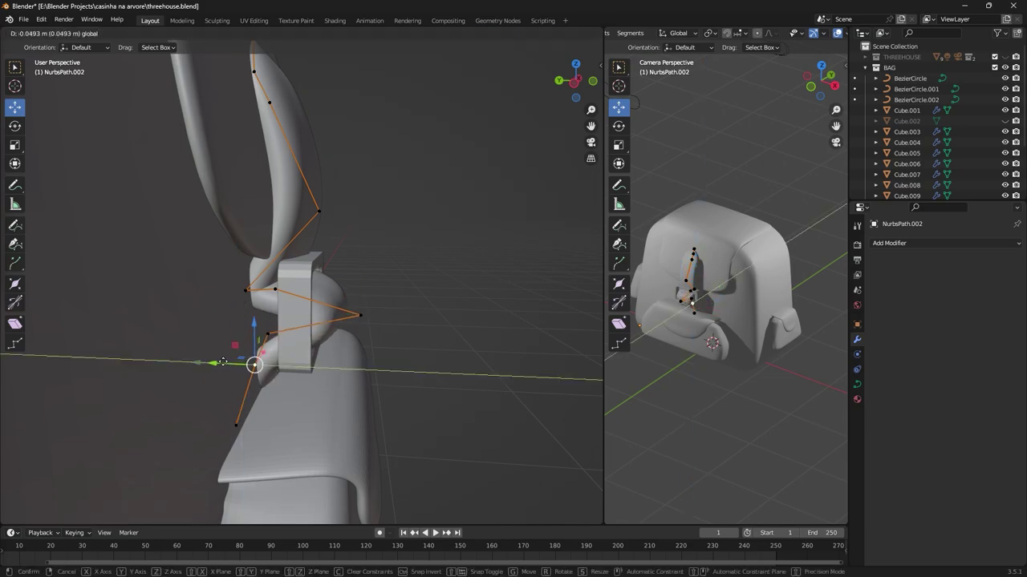
pyautogui.click(248, 311)
pyautogui.moveTo(248, 310); pyautogui.dragTo(316, 253, button='middle')
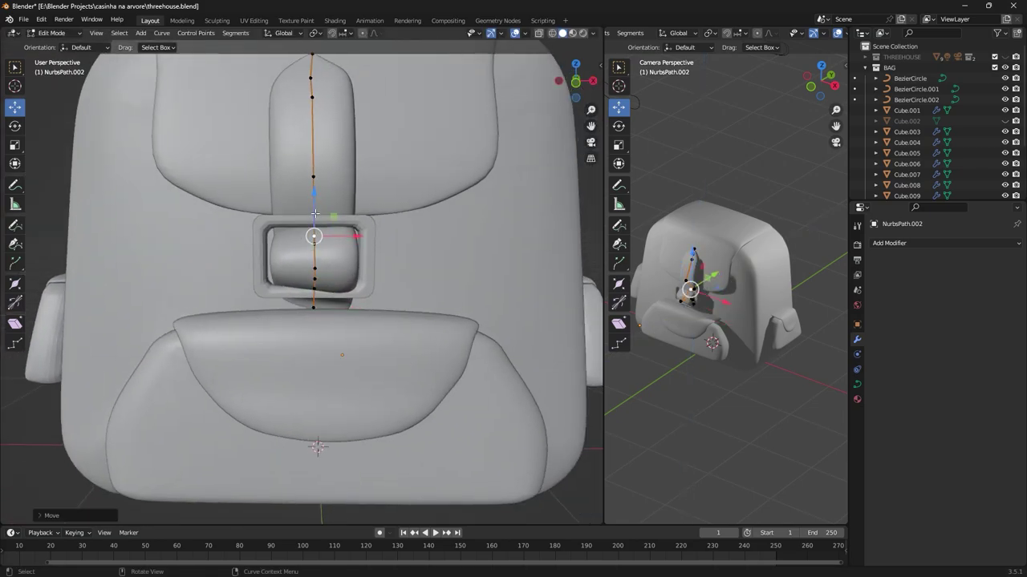
pyautogui.press('Tab')
pyautogui.moveTo(314, 236)
pyautogui.mouseDown(button='middle')
pyautogui.moveTo(303, 236)
pyautogui.moveTo(292, 264)
pyautogui.moveTo(333, 310)
pyautogui.mouseUp(button='middle')
# Step: Raise a strap point up through the buckle and shift another sideways along X
pyautogui.click(304, 241)
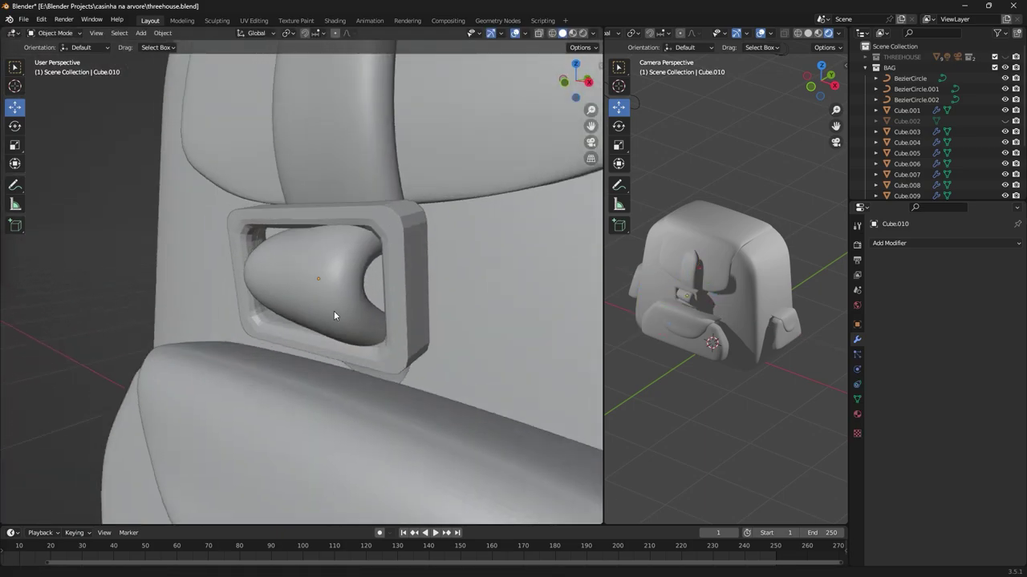
pyautogui.click(334, 310)
pyautogui.press('Tab')
pyautogui.moveTo(325, 228); pyautogui.dragTo(321, 218)
pyautogui.moveTo(321, 218)
pyautogui.mouseDown(button='middle')
pyautogui.moveTo(289, 241)
pyautogui.moveTo(241, 312)
pyautogui.mouseUp(button='middle')
pyautogui.moveTo(308, 337); pyautogui.dragTo(313, 338)
pyautogui.click(312, 339)
pyautogui.moveTo(313, 338)
pyautogui.mouseDown(button='middle')
pyautogui.moveTo(313, 269)
pyautogui.moveTo(246, 314)
pyautogui.moveTo(337, 305)
pyautogui.mouseUp(button='middle')
# Step: Slide strap points along X and Y so the strap wraps the buckle's lower bar
pyautogui.scroll(2, 313, 268)
pyautogui.moveTo(369, 293); pyautogui.dragTo(364, 293)
pyautogui.moveTo(333, 244); pyautogui.dragTo(257, 294, button='middle')
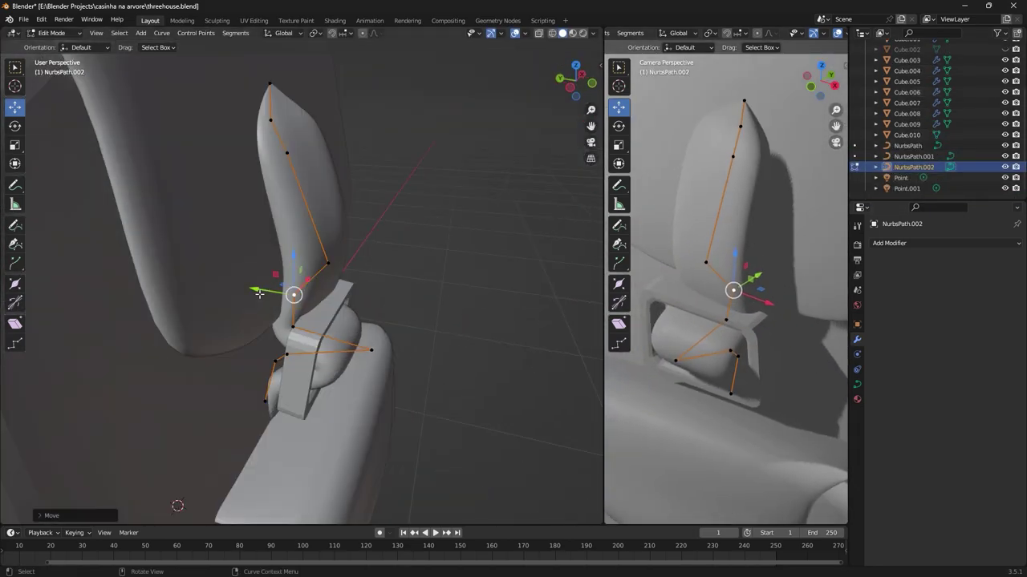
pyautogui.moveTo(257, 293); pyautogui.dragTo(240, 279)
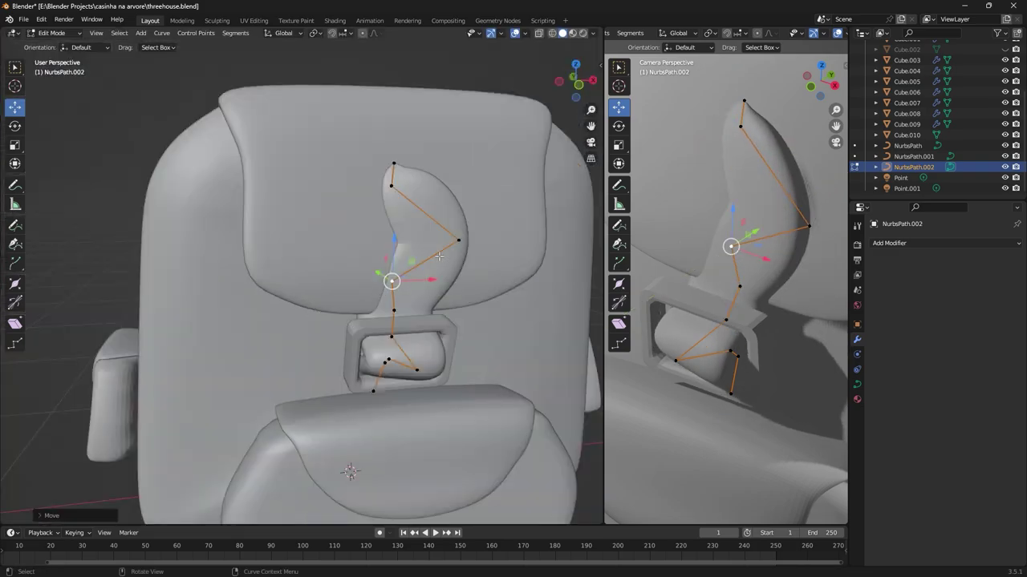
pyautogui.moveTo(240, 279)
pyautogui.mouseDown(button='middle')
pyautogui.moveTo(264, 232)
pyautogui.moveTo(276, 173)
pyautogui.mouseUp(button='middle')
pyautogui.click(377, 283)
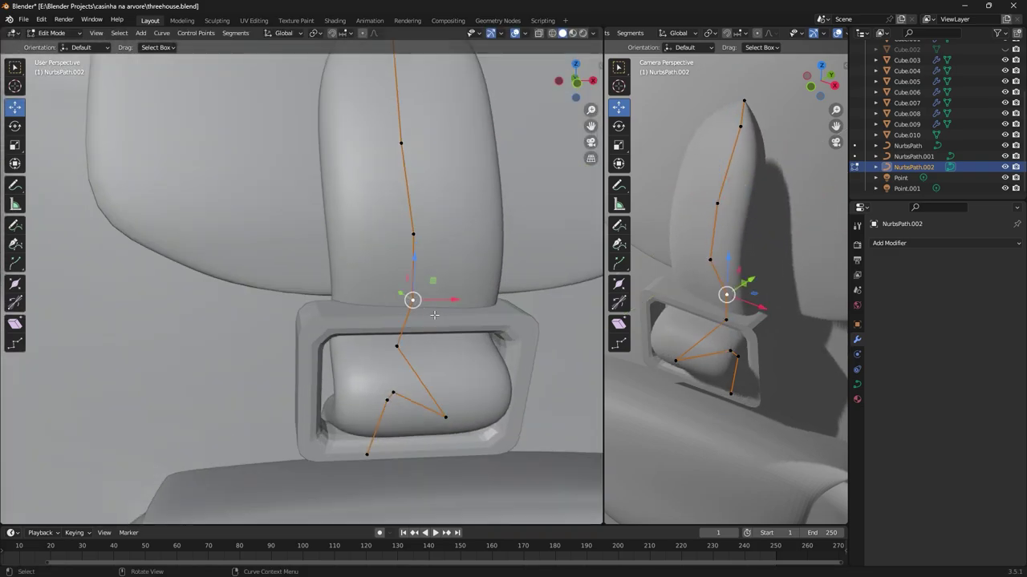
pyautogui.moveTo(377, 283)
pyautogui.mouseDown(button='middle')
pyautogui.moveTo(419, 352)
pyautogui.moveTo(295, 274)
pyautogui.mouseUp(button='middle')
# Step: Select the buckle and tilt it with R X to follow the strap
pyautogui.press('Tab')
pyautogui.click(369, 265)
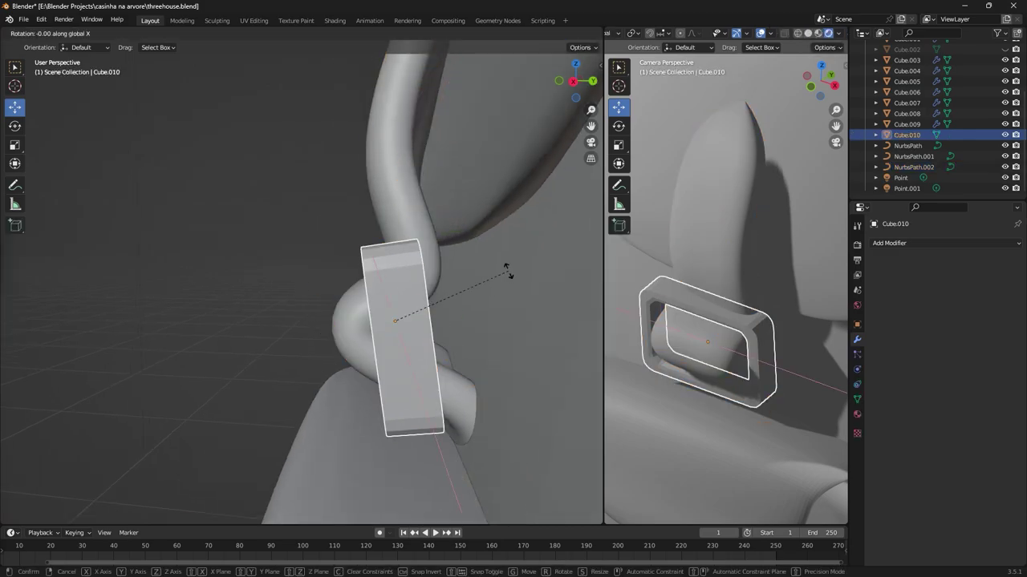
pyautogui.moveTo(369, 265); pyautogui.dragTo(337, 288, button='middle')
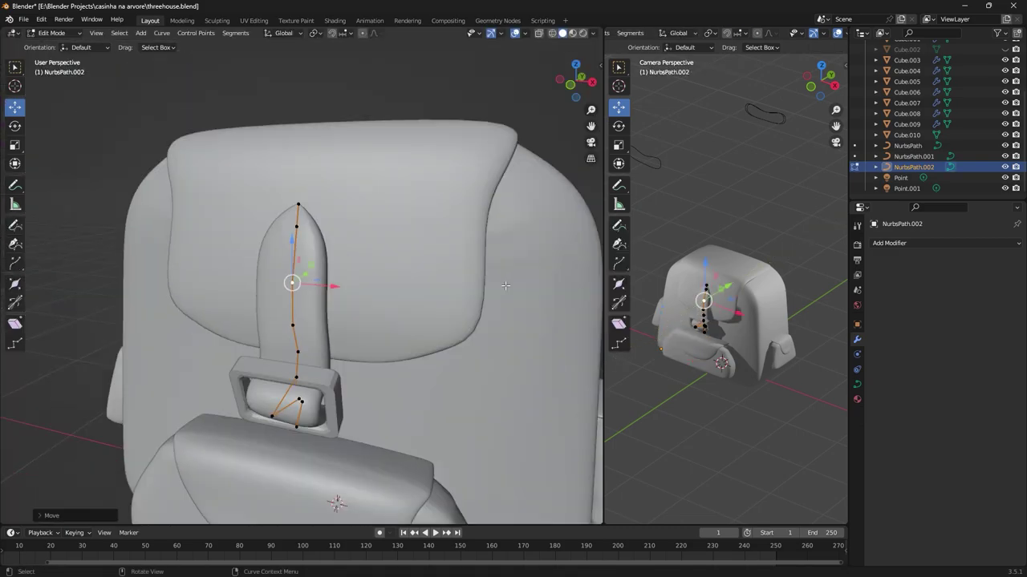
pyautogui.click(505, 285)
pyautogui.scroll(-3, 531, 289)
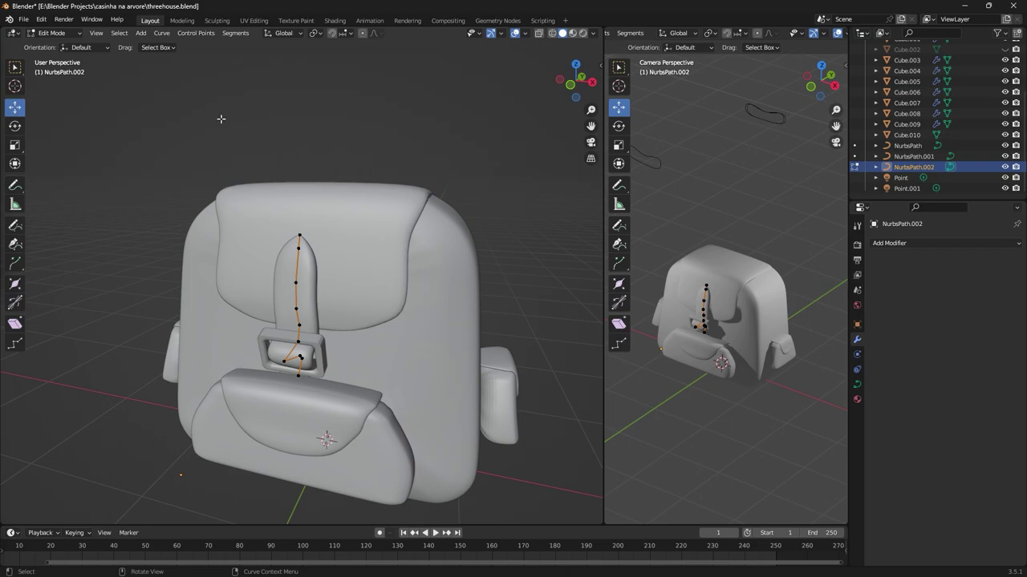
pyautogui.scroll(3, 232, 224)
pyautogui.scroll(2, 247, 326)
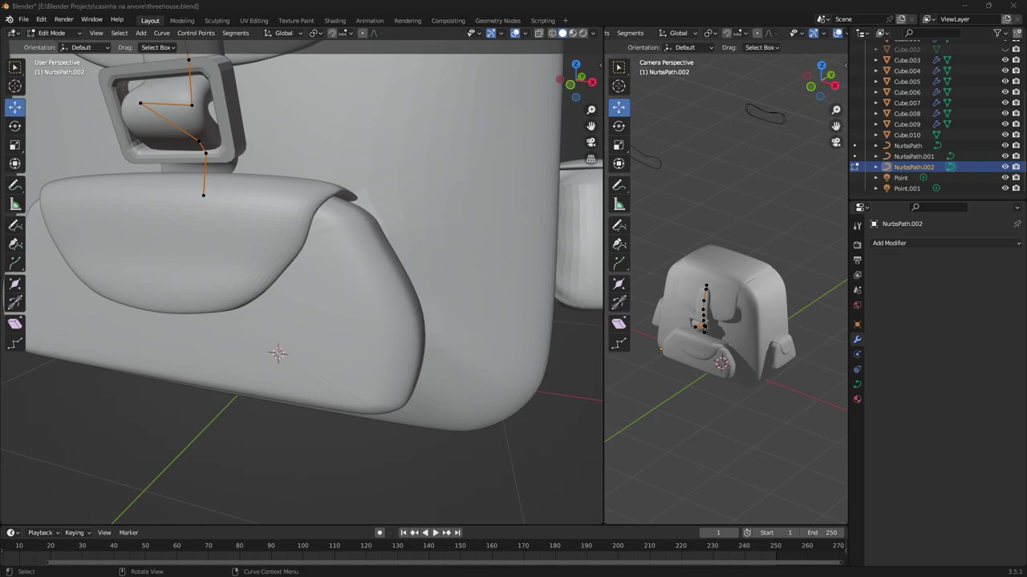
pyautogui.scroll(-3, 392, 361)
pyautogui.scroll(-2, 392, 361)
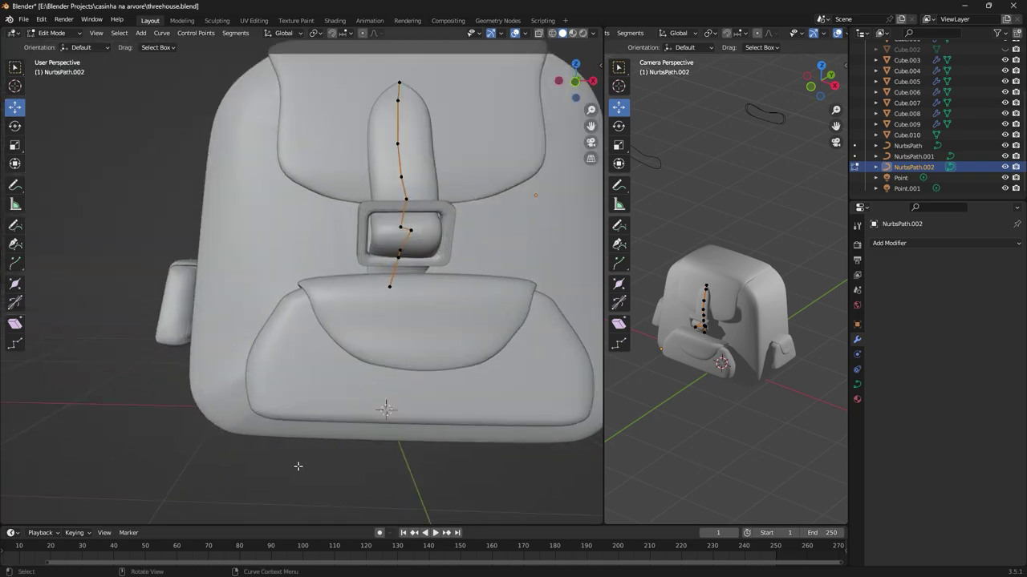
# Step: Use Alt+S Shrink/Fatten on the strap's points so its top end narrows to a rounded tip
pyautogui.press('Tab')
pyautogui.scroll(3, 392, 361)
pyautogui.click(326, 222)
pyautogui.scroll(3, 326, 223)
pyautogui.press('Tab')
pyautogui.hotkey('alt', 's')
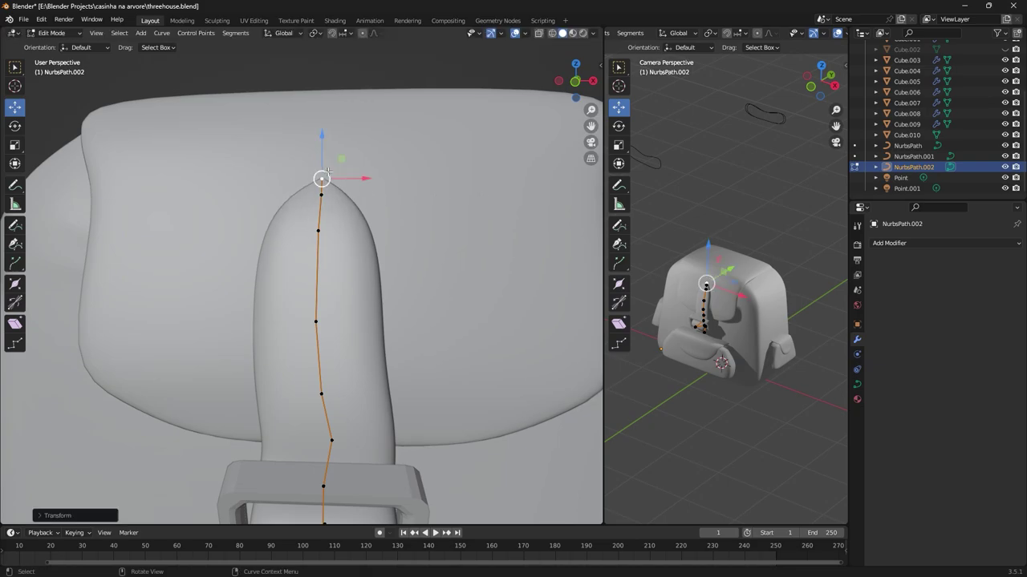
pyautogui.press('Tab')
pyautogui.scroll(-3, 257, 224)
pyautogui.moveTo(258, 224); pyautogui.dragTo(321, 240, button='middle')
pyautogui.scroll(3, 367, 320)
# Step: Cut new edge loops across the front pocket mesh and slide them into position
pyautogui.click(367, 320)
pyautogui.press('Tab')
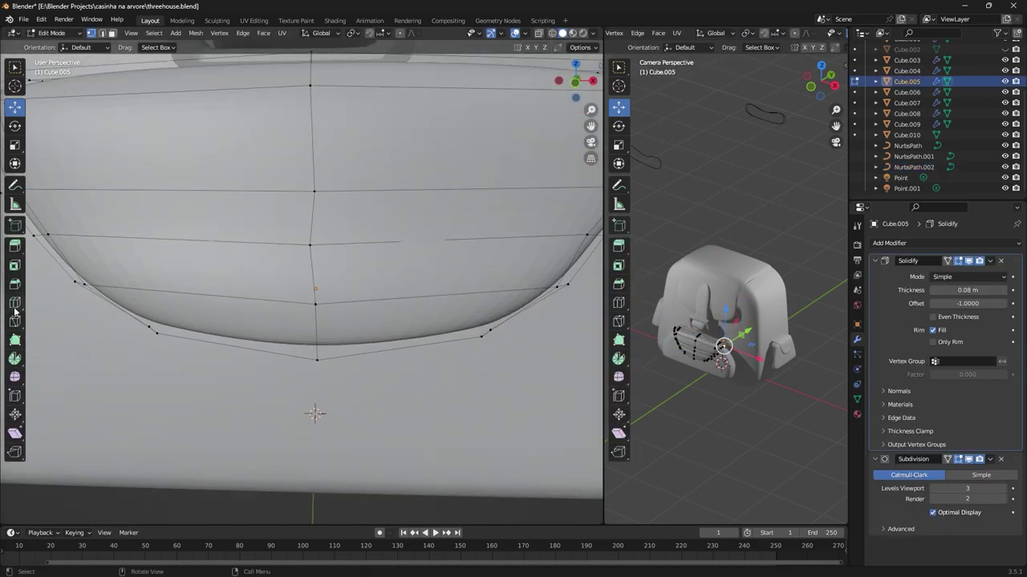
pyautogui.click(15, 303)
pyautogui.click(315, 275)
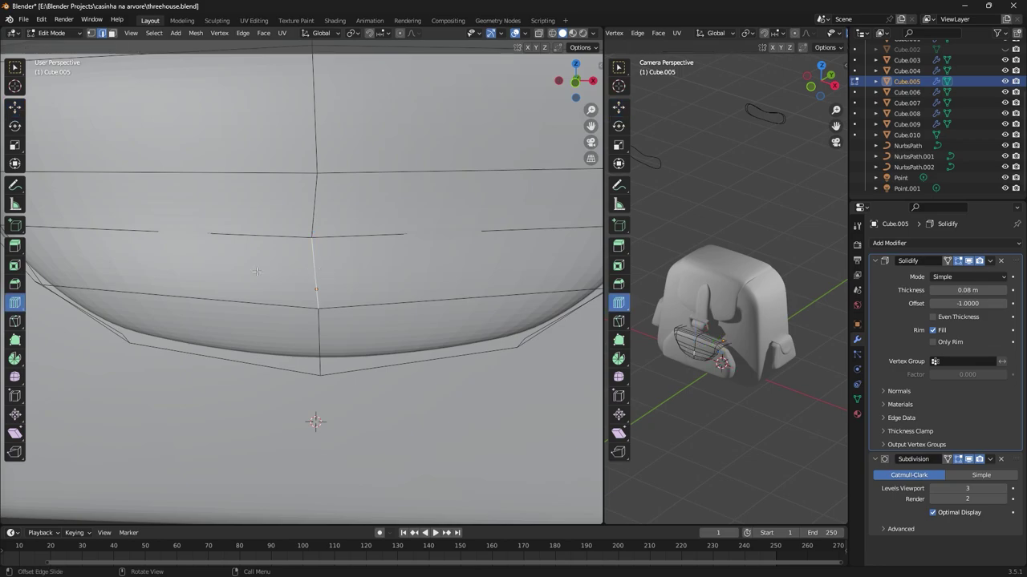
pyautogui.moveTo(315, 275)
pyautogui.mouseDown(button='middle')
pyautogui.moveTo(310, 238)
pyautogui.moveTo(211, 195)
pyautogui.mouseUp(button='middle')
pyautogui.moveTo(211, 196); pyautogui.dragTo(233, 369)
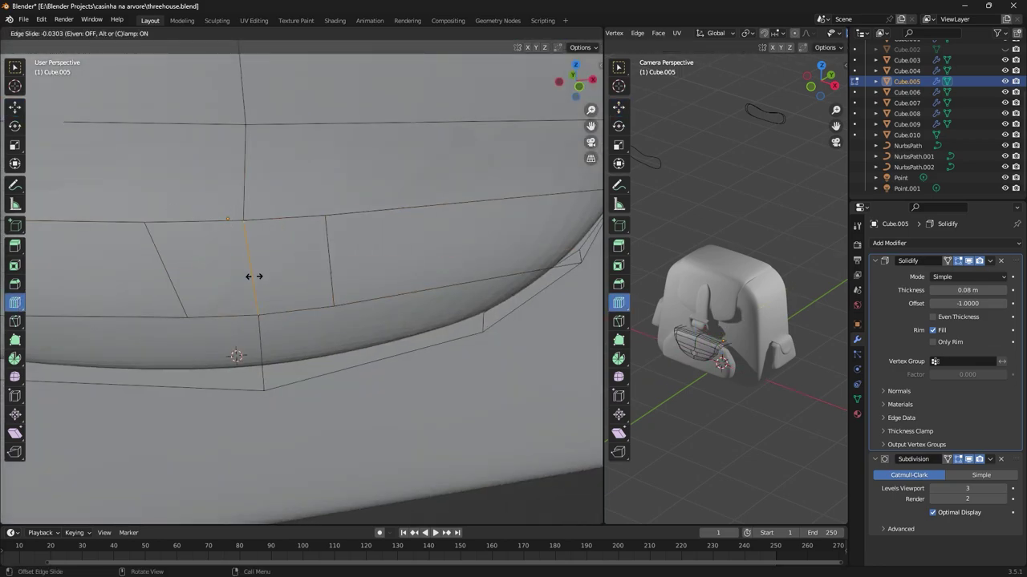
# Step: Select the pocket's central hexagon loop and its faces for the button recess, then check the smoothed result
pyautogui.press('KP_1')
pyautogui.moveTo(171, 295); pyautogui.dragTo(141, 330)
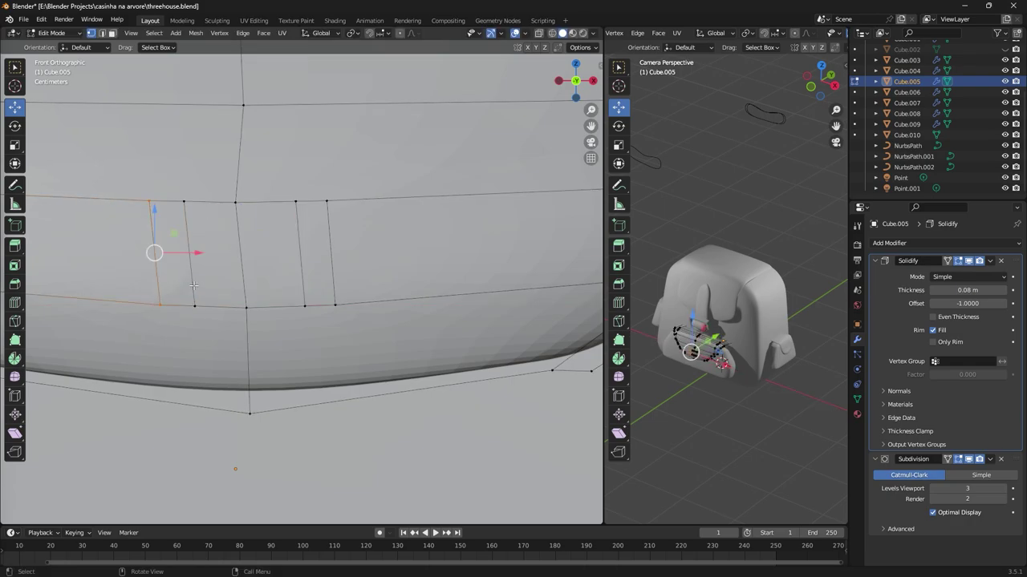
pyautogui.moveTo(276, 287)
pyautogui.mouseDown(button='middle')
pyautogui.moveTo(347, 256)
pyautogui.moveTo(329, 201)
pyautogui.mouseUp(button='middle')
pyautogui.press('2')
pyautogui.keyDown('alt'); pyautogui.click(320, 180); pyautogui.keyUp('alt')
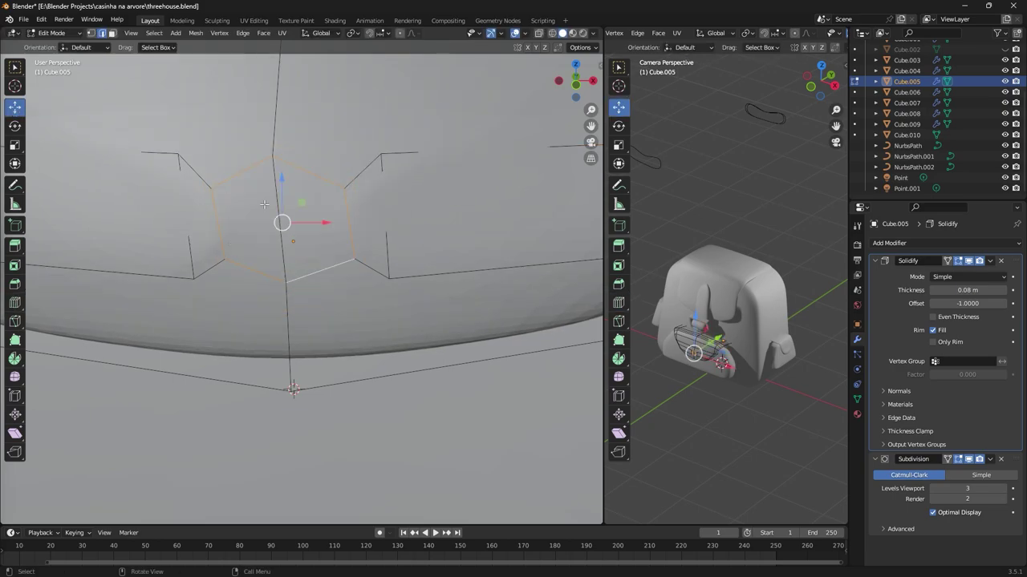
pyautogui.press('3')
pyautogui.press('Tab')
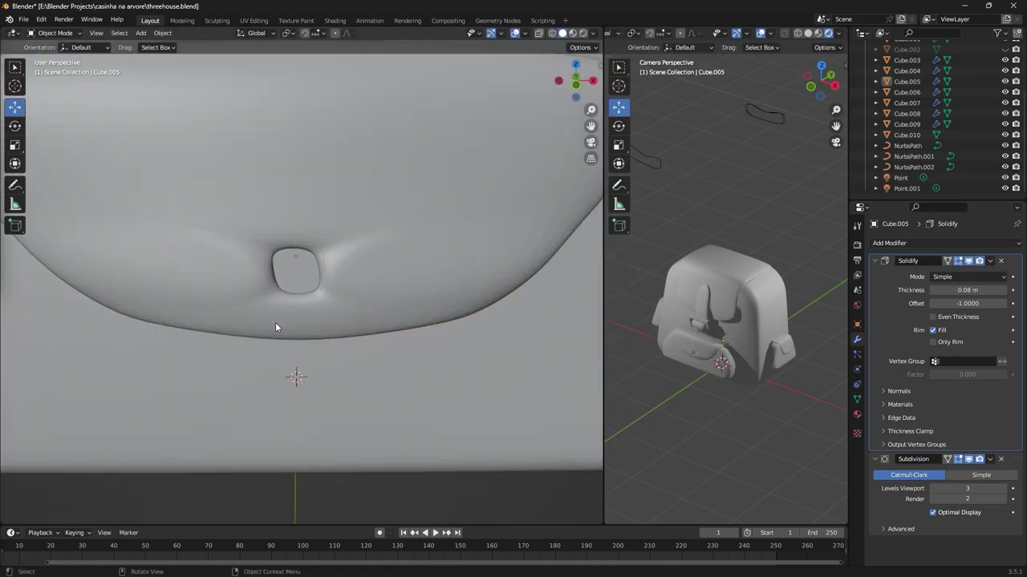
pyautogui.scroll(-2, 275, 325)
pyautogui.press('Tab')
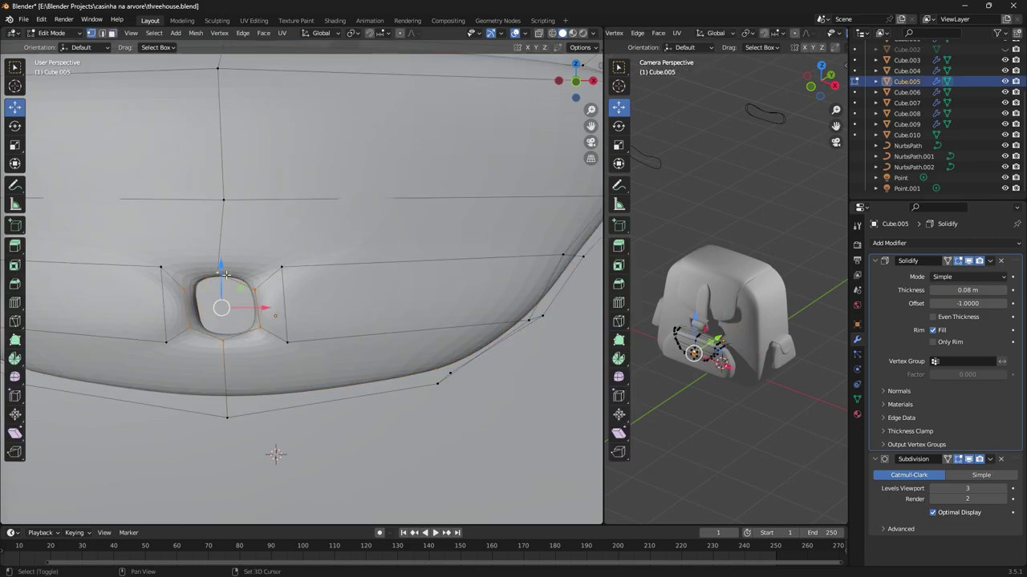
pyautogui.press('Tab')
pyautogui.scroll(-3, 470, 375)
# Step: Save the file and add a mesh circle stood upright with a 90° rotation
pyautogui.scroll(-2, 356, 426)
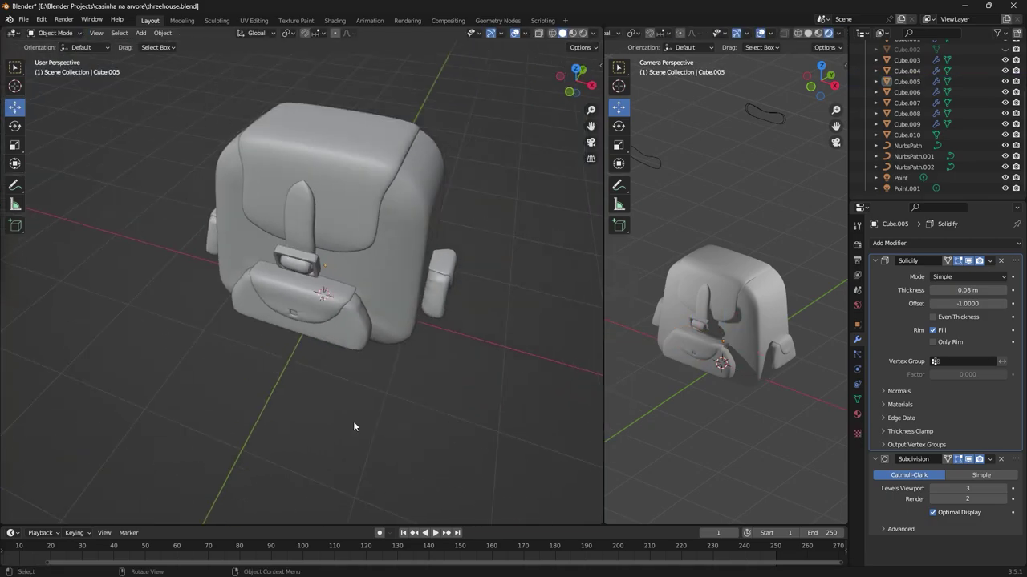
pyautogui.hotkey('ctrl', 's')
pyautogui.hotkey('shift', 'a')
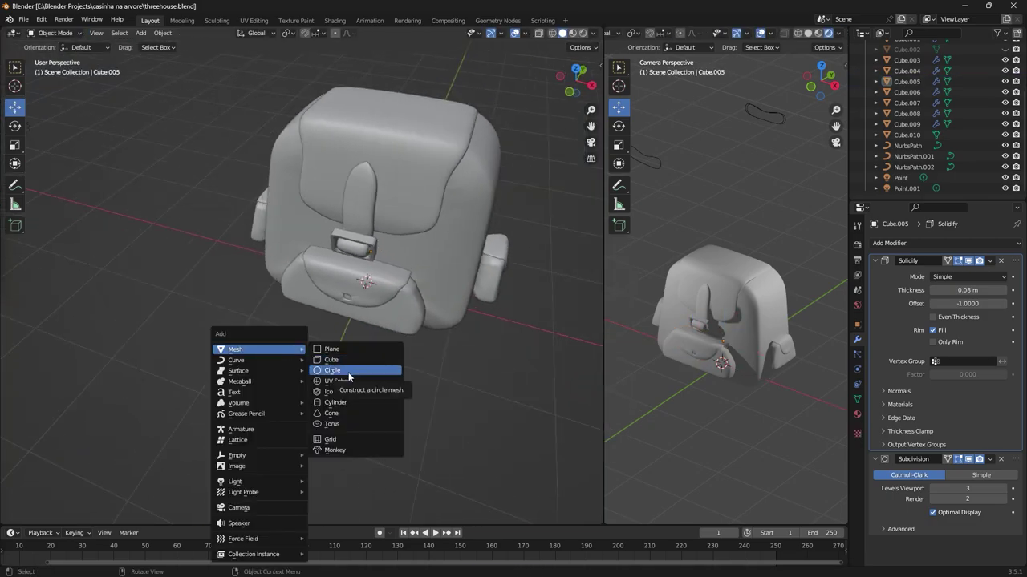
pyautogui.click(349, 370)
pyautogui.moveTo(361, 369); pyautogui.dragTo(482, 325, button='middle')
pyautogui.write('90')
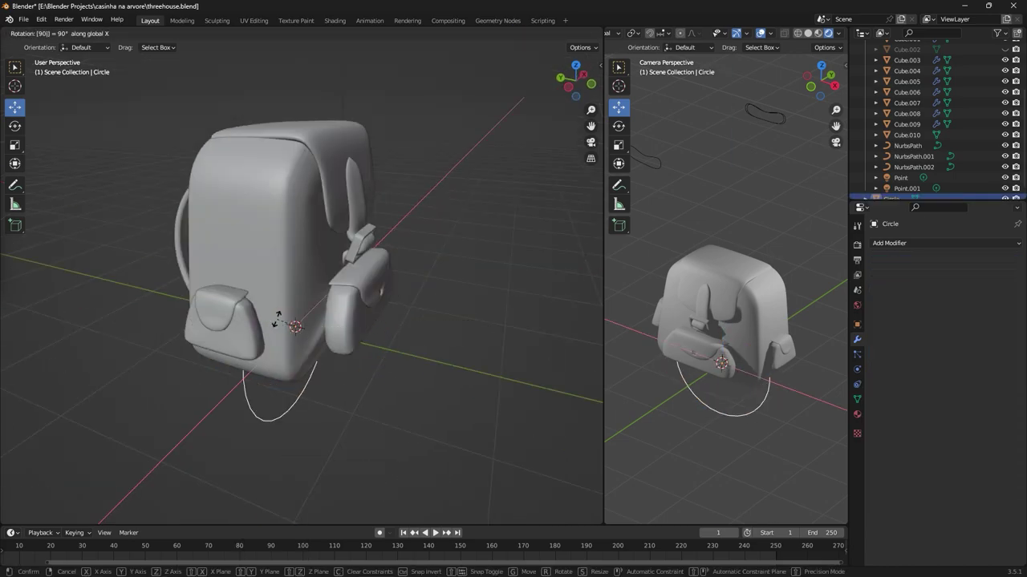
pyautogui.press('Return')
pyautogui.press('KP_1')
pyautogui.scroll(3, 353, 292)
# Step: Move the circle onto the pocket recess and inspect its UV unwrapping options in Edit Mode
pyautogui.moveTo(351, 322); pyautogui.dragTo(352, 227)
pyautogui.scroll(3, 470, 287)
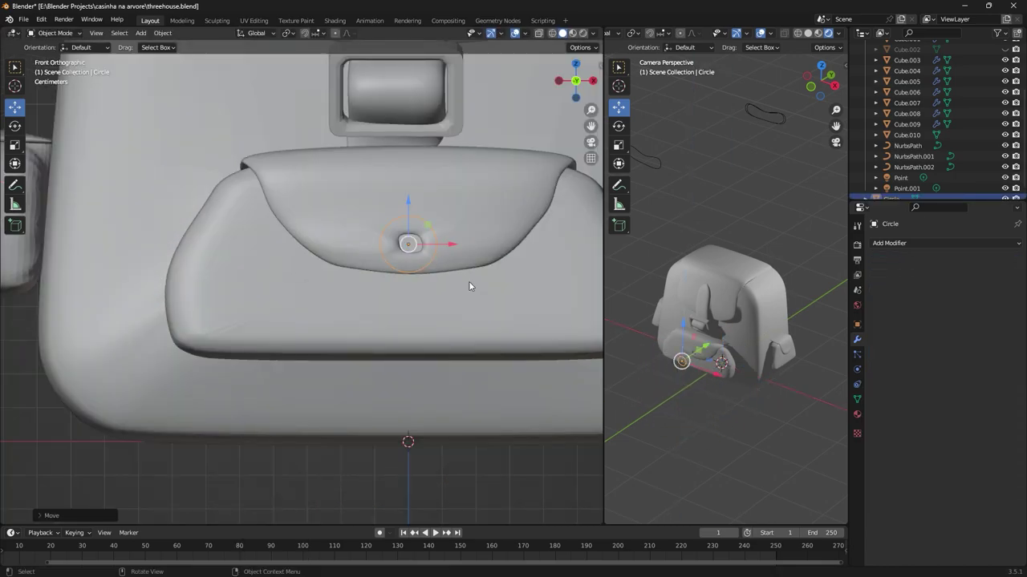
pyautogui.moveTo(503, 259)
pyautogui.mouseDown(button='middle')
pyautogui.moveTo(264, 270)
pyautogui.moveTo(385, 316)
pyautogui.mouseUp(button='middle')
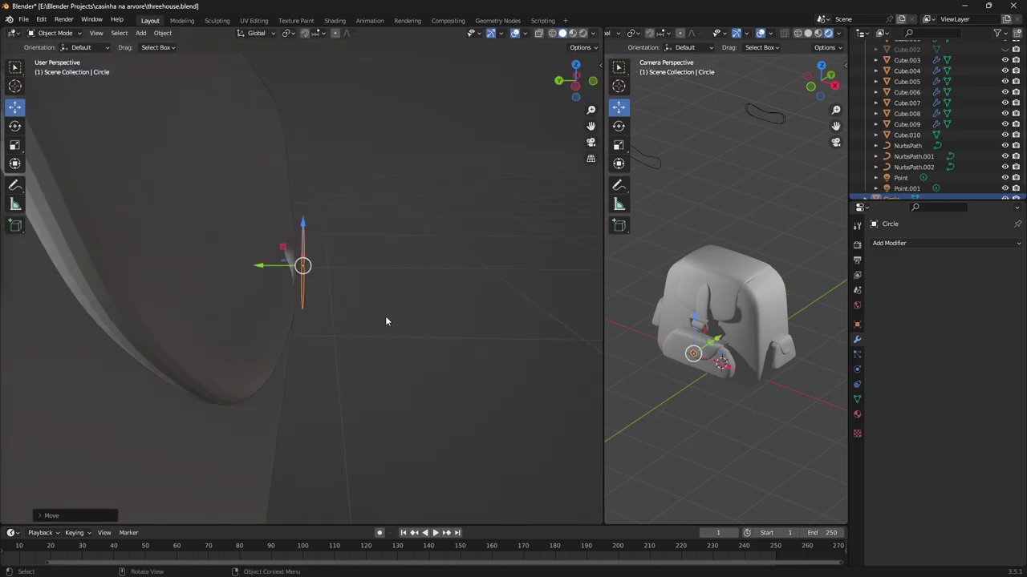
pyautogui.rightClick(348, 314)
pyautogui.press('Tab')
pyautogui.click(261, 32)
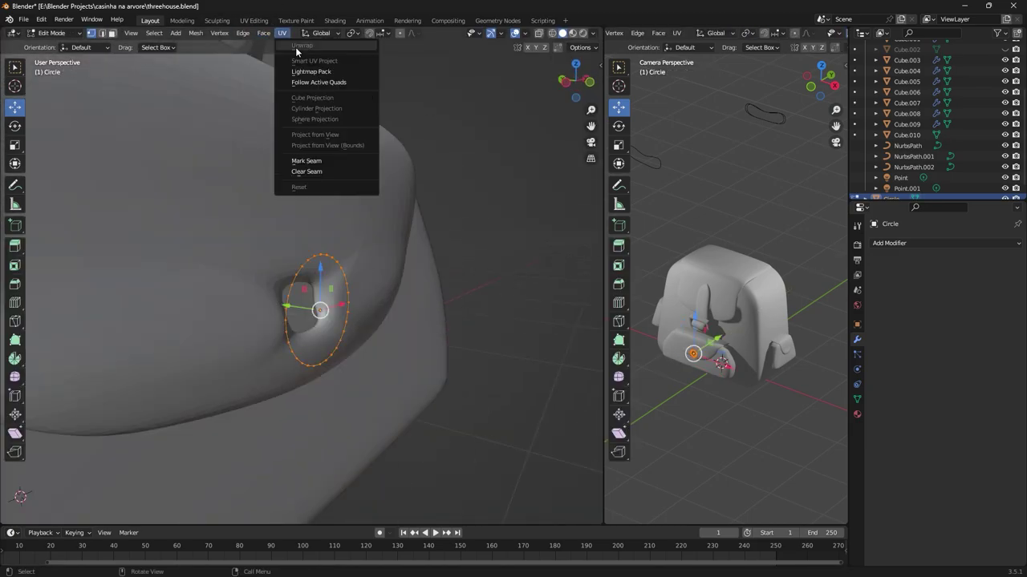
pyautogui.press('Tab')
pyautogui.moveTo(417, 264); pyautogui.dragTo(626, 245, button='middle')
# Step: Delete the trial circle and add a UV sphere in its place
pyautogui.hotkey('shift', 'a')
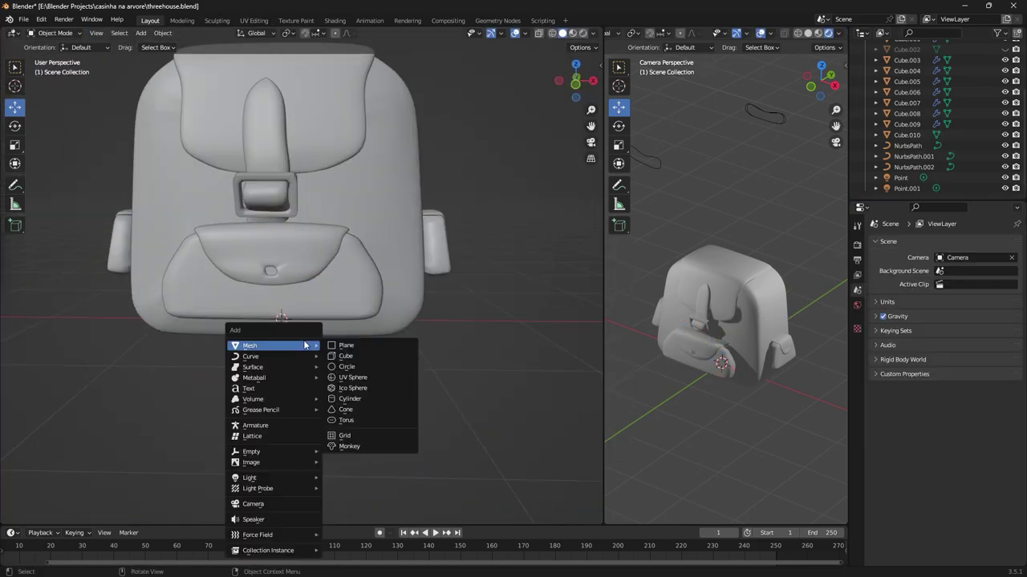
pyautogui.click(353, 370)
pyautogui.press('Delete')
pyautogui.hotkey('shift', 'a')
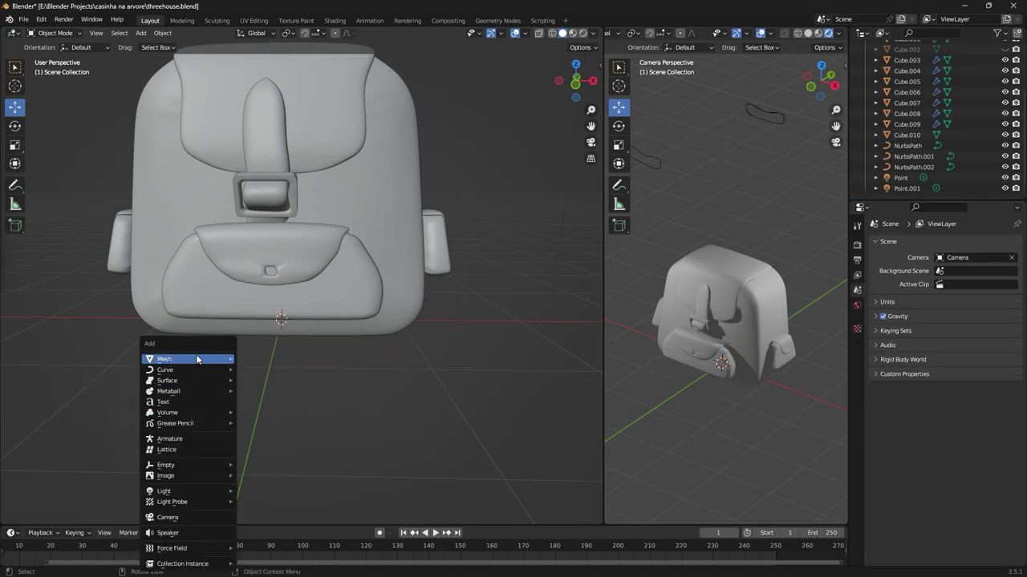
pyautogui.click(272, 393)
pyautogui.moveTo(276, 340); pyautogui.dragTo(385, 360, button='middle')
pyautogui.press('g')
pyautogui.press('y')
pyautogui.click(472, 395)
# Step: From the right view, delete one half of the sphere's vertices to leave a dome
pyautogui.press('KP_3')
pyautogui.press('Tab')
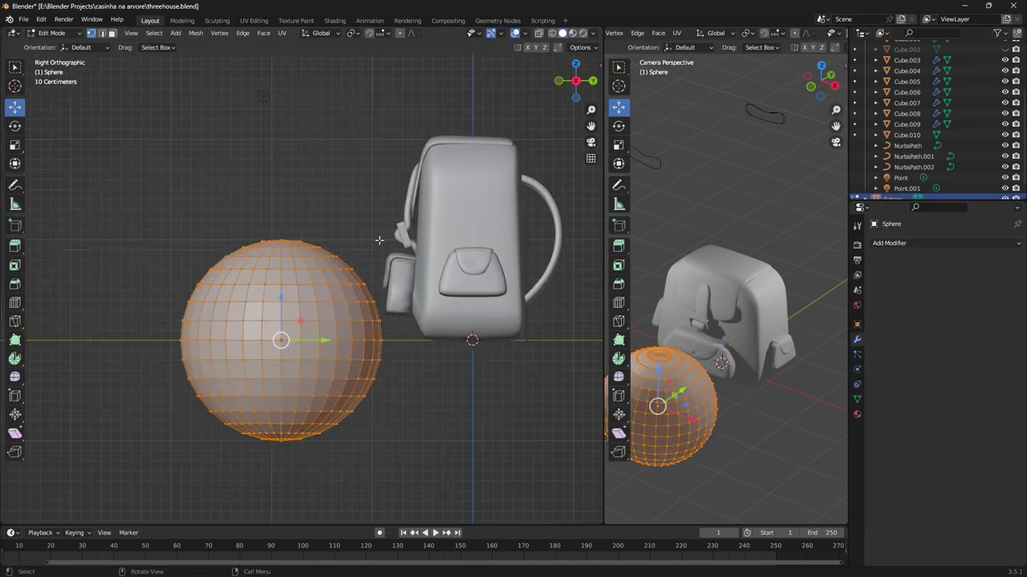
pyautogui.moveTo(446, 494); pyautogui.dragTo(277, 204)
pyautogui.scroll(1, 294, 235)
pyautogui.moveTo(435, 509); pyautogui.dragTo(309, 200)
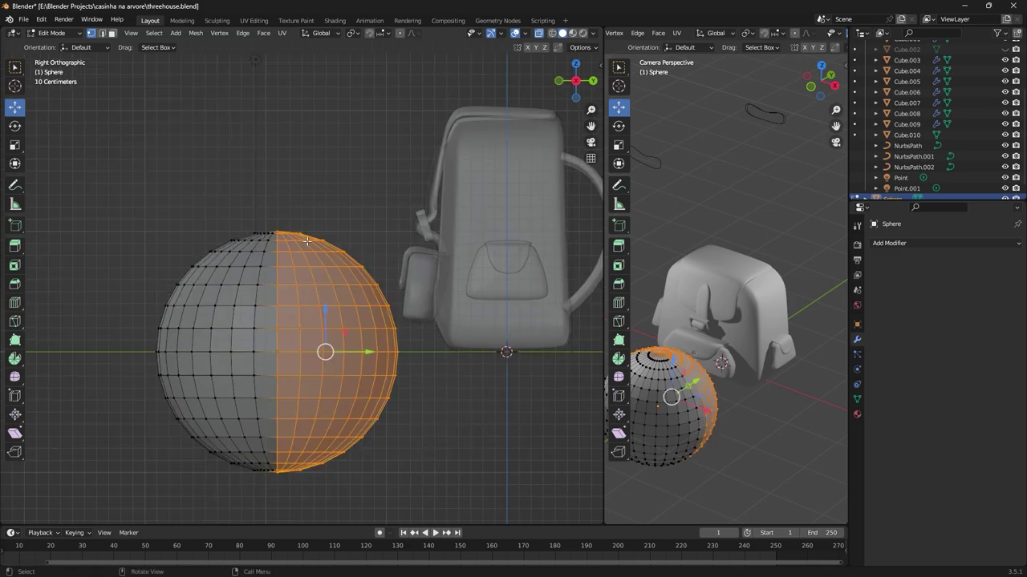
pyautogui.press('x')
pyautogui.click(293, 289)
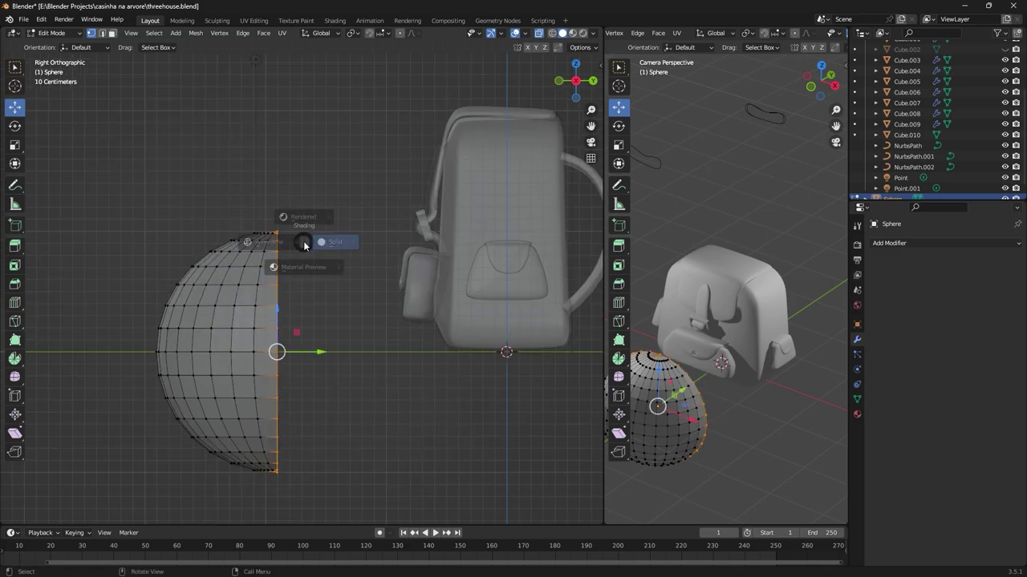
pyautogui.scroll(2, 286, 229)
pyautogui.moveTo(270, 229); pyautogui.dragTo(268, 368, button='middle')
pyautogui.press('Tab')
# Step: Move the half sphere down along Z and shrink it to button size inside the pocket recess
pyautogui.scroll(2, 268, 369)
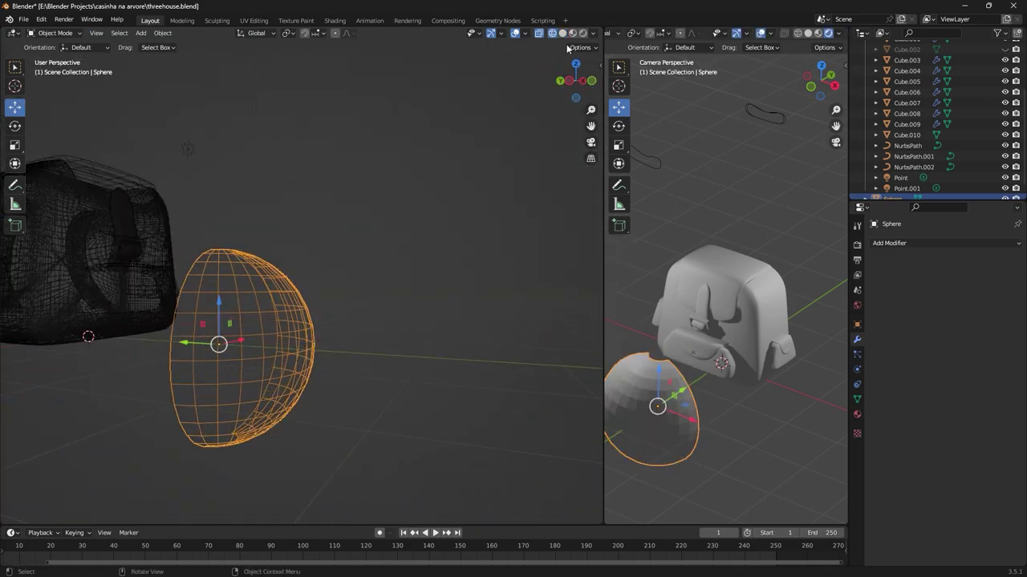
pyautogui.press('g')
pyautogui.press('z')
pyautogui.click(380, 363)
pyautogui.moveTo(379, 363); pyautogui.dragTo(482, 241, button='middle')
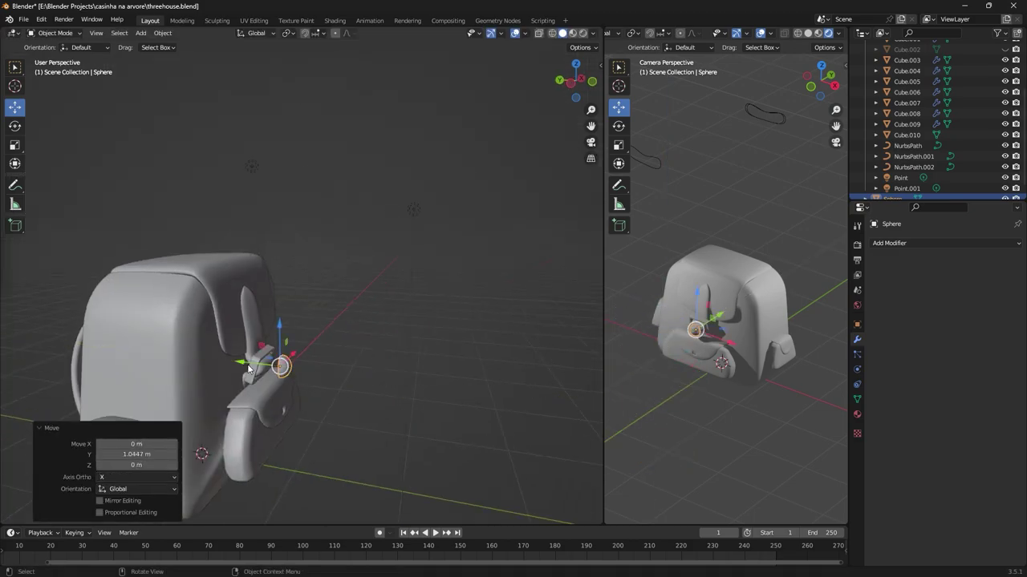
pyautogui.scroll(3, 562, 173)
pyautogui.press('KP_1')
pyautogui.hotkey('alt', 'z')
pyautogui.press('s')
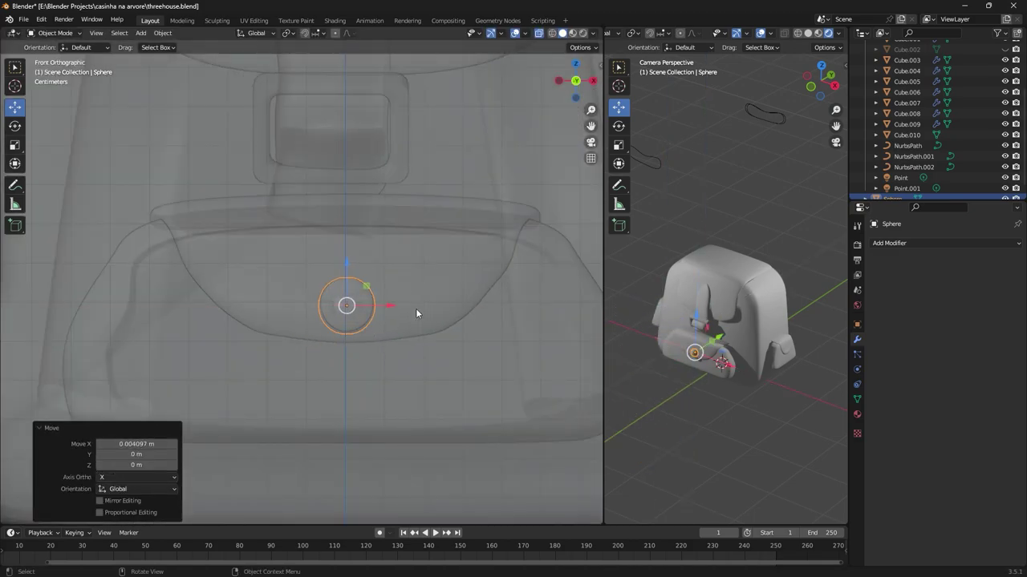
pyautogui.hotkey('alt', 'z')
pyautogui.moveTo(415, 312)
pyautogui.mouseDown(button='middle')
pyautogui.moveTo(369, 342)
pyautogui.moveTo(446, 375)
pyautogui.mouseUp(button='middle')
pyautogui.scroll(2, 342, 359)
pyautogui.click(351, 357)
# Step: Adjust an edge loop's depth, then add Subdivision (viewport 1, render 2) and shade the button smooth
pyautogui.press('Tab')
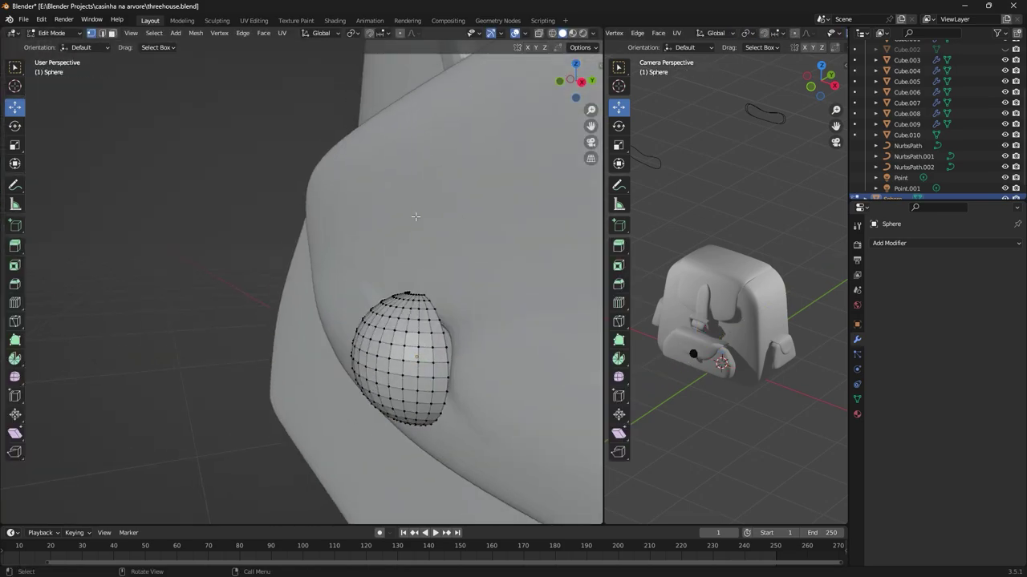
pyautogui.press('KP_1')
pyautogui.moveTo(352, 316); pyautogui.dragTo(374, 365, button='middle')
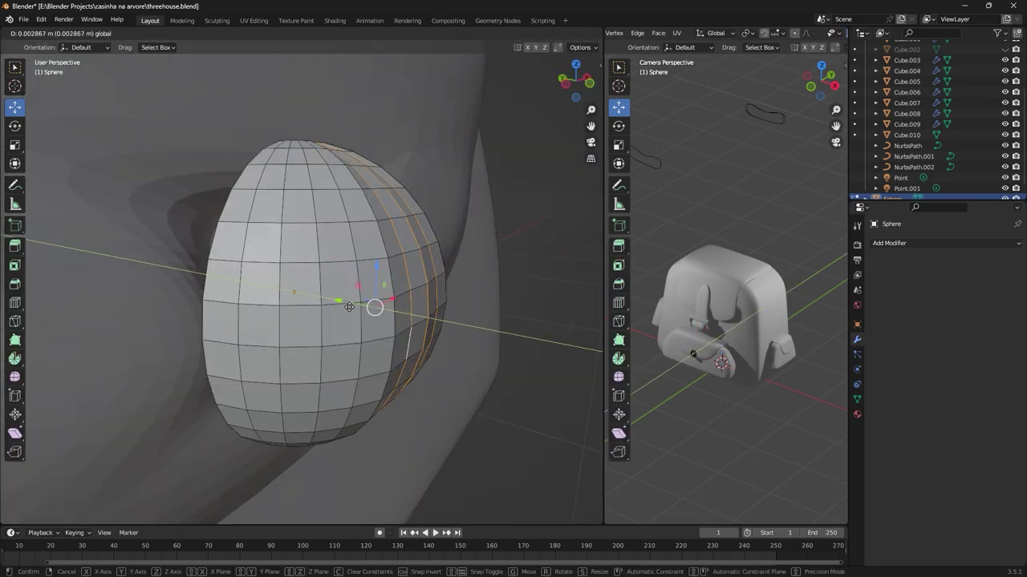
pyautogui.moveTo(371, 298); pyautogui.dragTo(375, 293)
pyautogui.moveTo(360, 307)
pyautogui.mouseDown(button='middle')
pyautogui.moveTo(345, 321)
pyautogui.moveTo(365, 283)
pyautogui.moveTo(315, 327)
pyautogui.mouseUp(button='middle')
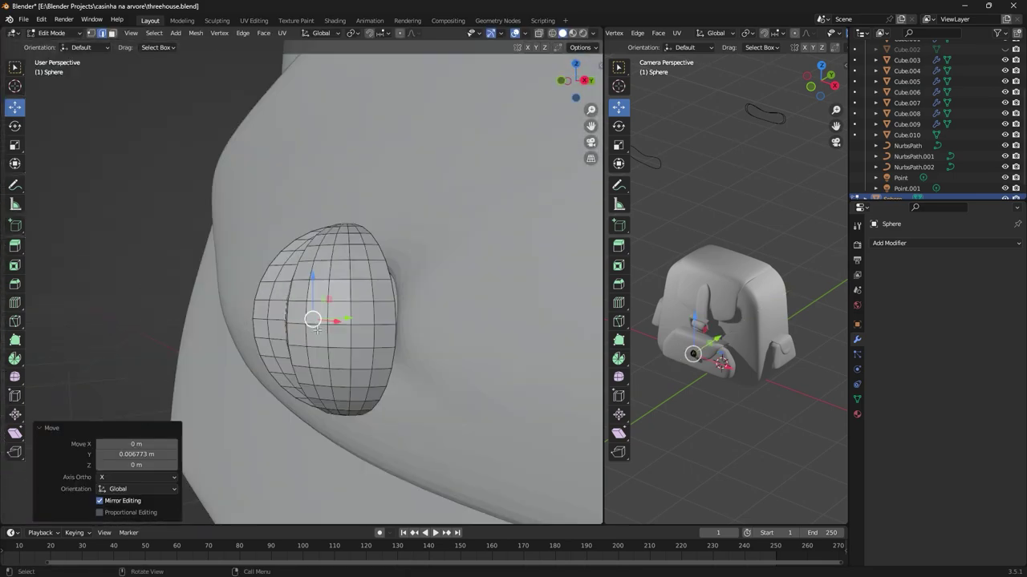
pyautogui.click(344, 318)
pyautogui.press('Tab')
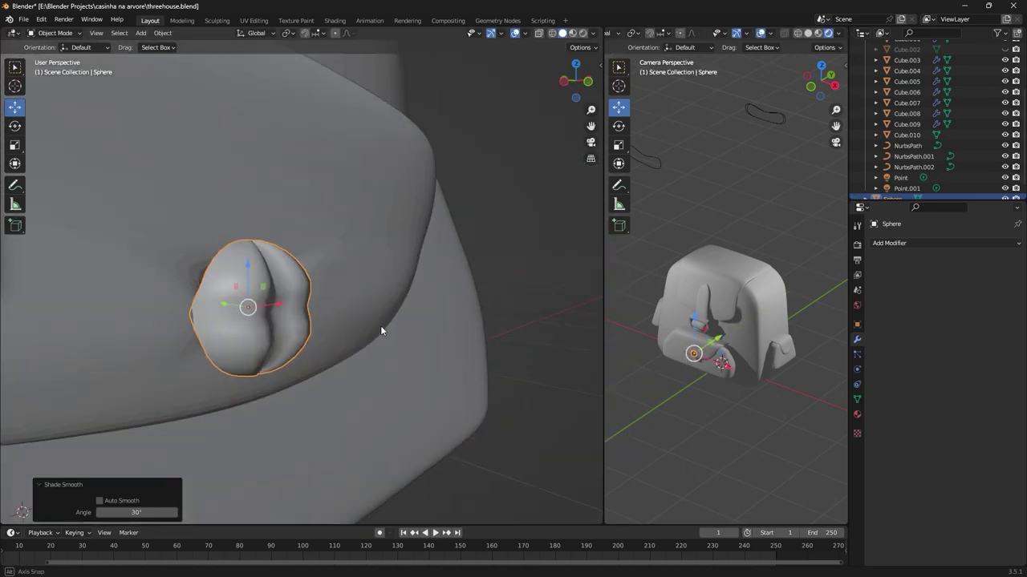
pyautogui.click(946, 243)
# Step: In X-ray right view, move the button's top and bottom rim vertices along Y into line, flattening its back
pyautogui.click(810, 433)
pyautogui.press('Tab')
pyautogui.moveTo(246, 317)
pyautogui.mouseDown(button='middle')
pyautogui.moveTo(330, 360)
pyautogui.moveTo(204, 276)
pyautogui.moveTo(361, 288)
pyautogui.mouseUp(button='middle')
pyautogui.moveTo(329, 154)
pyautogui.mouseDown(button='middle')
pyautogui.moveTo(383, 190)
pyautogui.moveTo(376, 272)
pyautogui.mouseUp(button='middle')
pyautogui.click(552, 33)
pyautogui.press('KP_3')
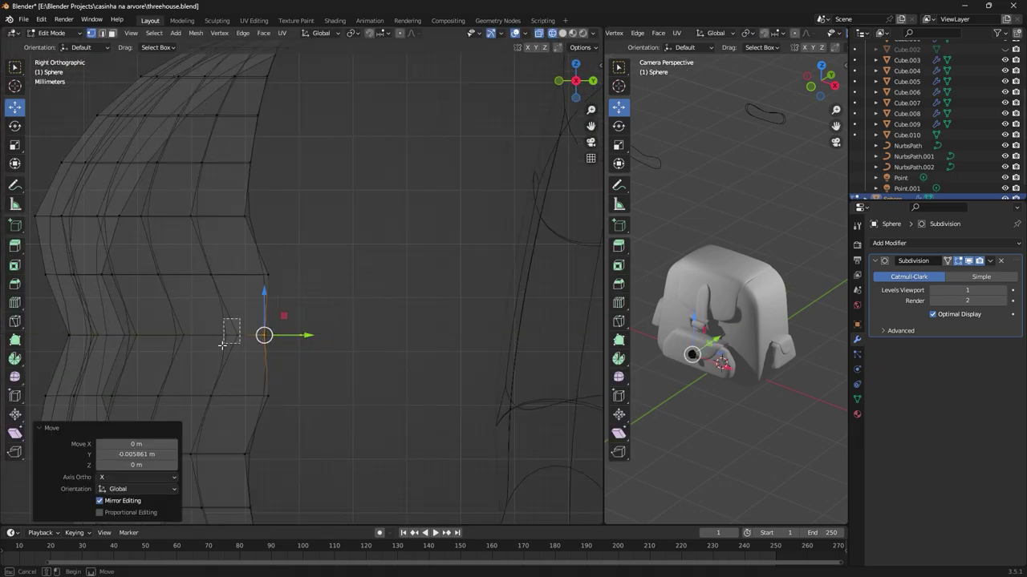
pyautogui.click(301, 276)
pyautogui.keyDown('shift'); pyautogui.moveTo(313, 162); pyautogui.dragTo(316, 216, button='middle'); pyautogui.keyUp('shift')
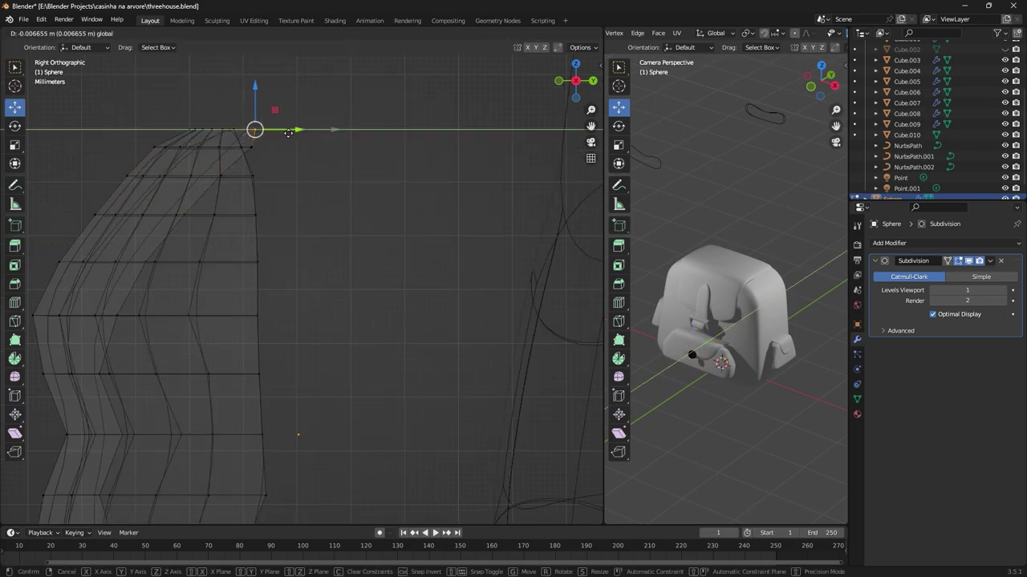
pyautogui.click(265, 153)
pyautogui.keyDown('shift'); pyautogui.moveTo(281, 482); pyautogui.dragTo(285, 269, button='middle'); pyautogui.keyUp('shift')
pyautogui.hotkey('ctrl', 'z')
pyautogui.hotkey('ctrl', 'z')
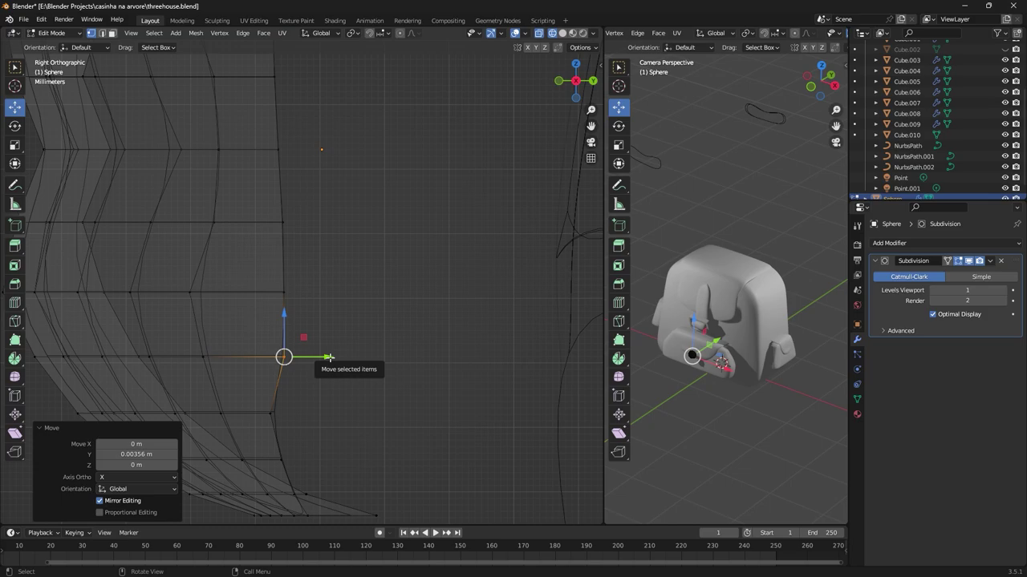
pyautogui.moveTo(329, 357); pyautogui.dragTo(331, 353)
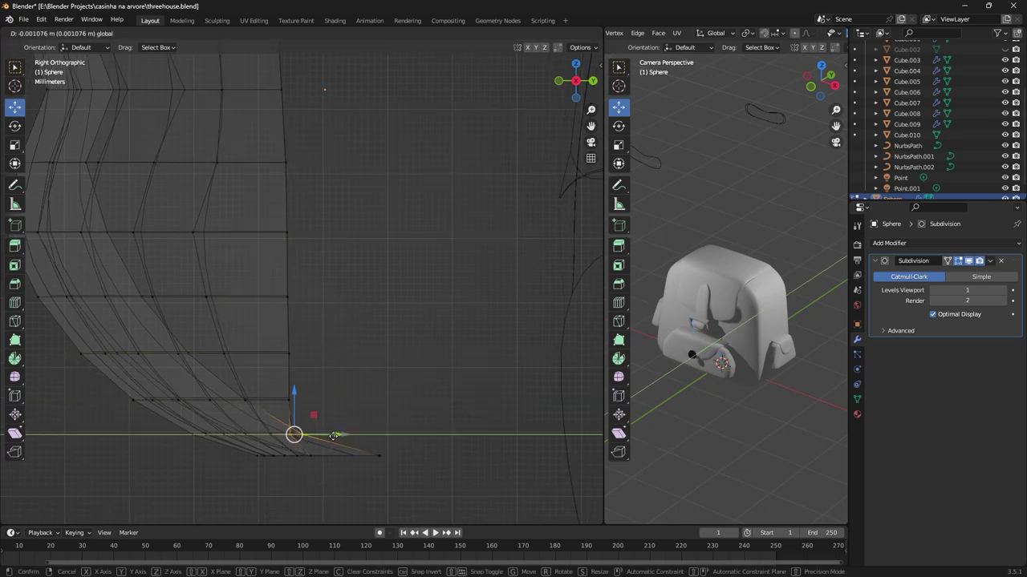
pyautogui.moveTo(296, 453)
pyautogui.mouseDown()
pyautogui.moveTo(321, 445)
pyautogui.moveTo(297, 497)
pyautogui.mouseUp()
pyautogui.press('Tab')
# Step: Return to solid shading and select the side-pocket flap Cube.006
pyautogui.click(324, 205)
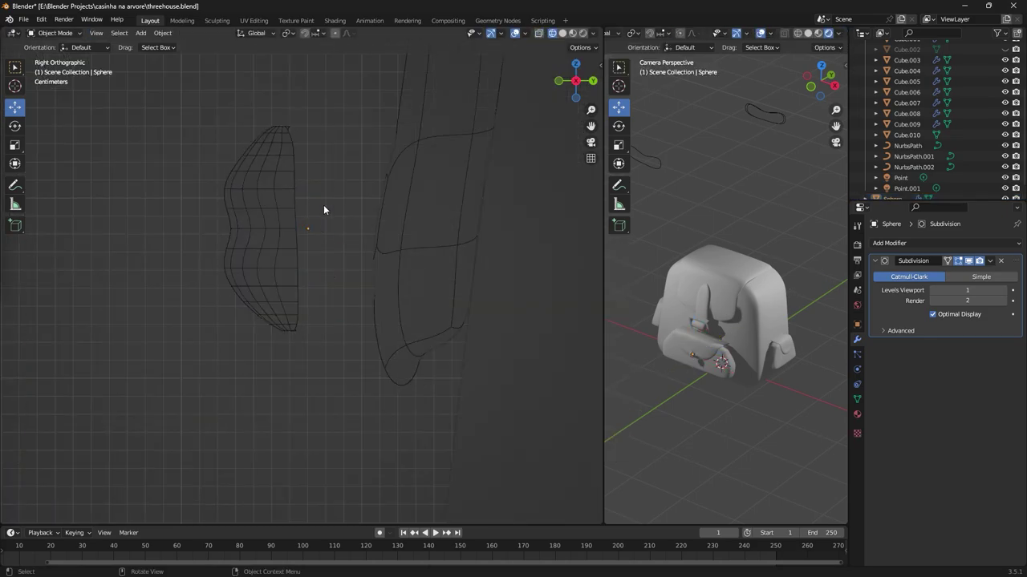
pyautogui.hotkey('shift', 'z')
pyautogui.moveTo(324, 205)
pyautogui.mouseDown(button='middle')
pyautogui.moveTo(336, 351)
pyautogui.moveTo(300, 346)
pyautogui.moveTo(240, 213)
pyautogui.moveTo(362, 420)
pyautogui.moveTo(396, 391)
pyautogui.moveTo(284, 401)
pyautogui.moveTo(482, 416)
pyautogui.moveTo(337, 240)
pyautogui.mouseUp(button='middle')
pyautogui.click(336, 350)
pyautogui.click(240, 213)
pyautogui.click(482, 415)
# Step: Add an edge loop near the flap's centre and scale its edges
pyautogui.press('Tab')
pyautogui.scroll(3, 403, 327)
pyautogui.press('2')
pyautogui.click(381, 265)
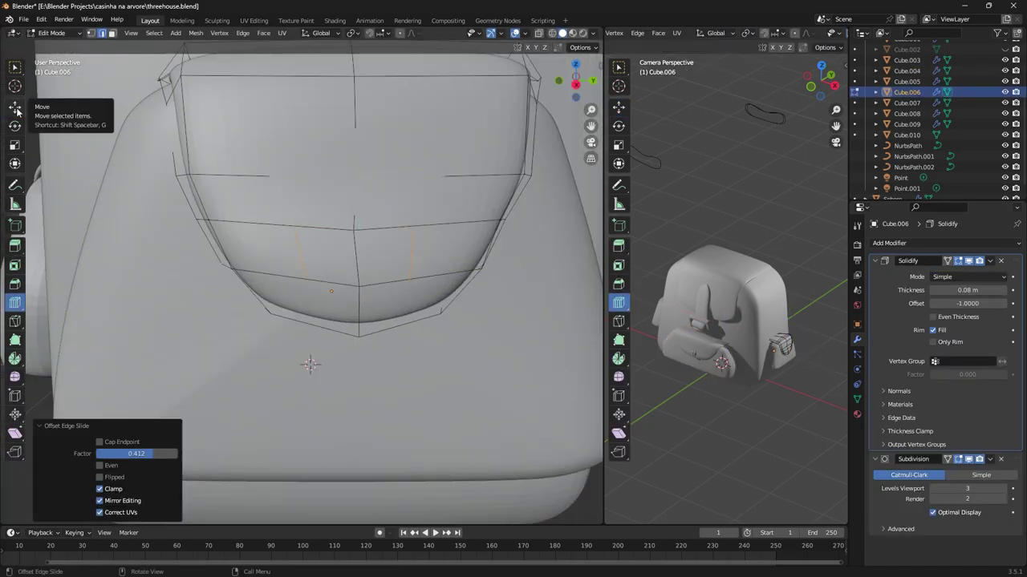
pyautogui.moveTo(367, 257); pyautogui.dragTo(372, 259)
pyautogui.hotkey('shift', 'space')
pyautogui.press('g')
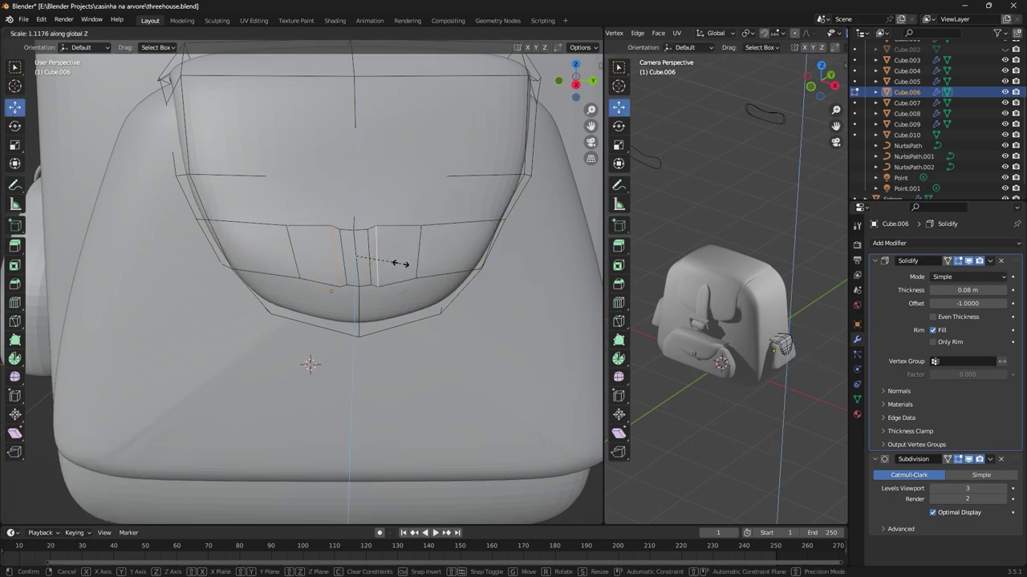
pyautogui.click(401, 264)
# Step: Pull the flap's lower edges tighter and move them along Y, checking front and right views
pyautogui.scroll(3, 352, 249)
pyautogui.scroll(2, 353, 249)
pyautogui.click(349, 240)
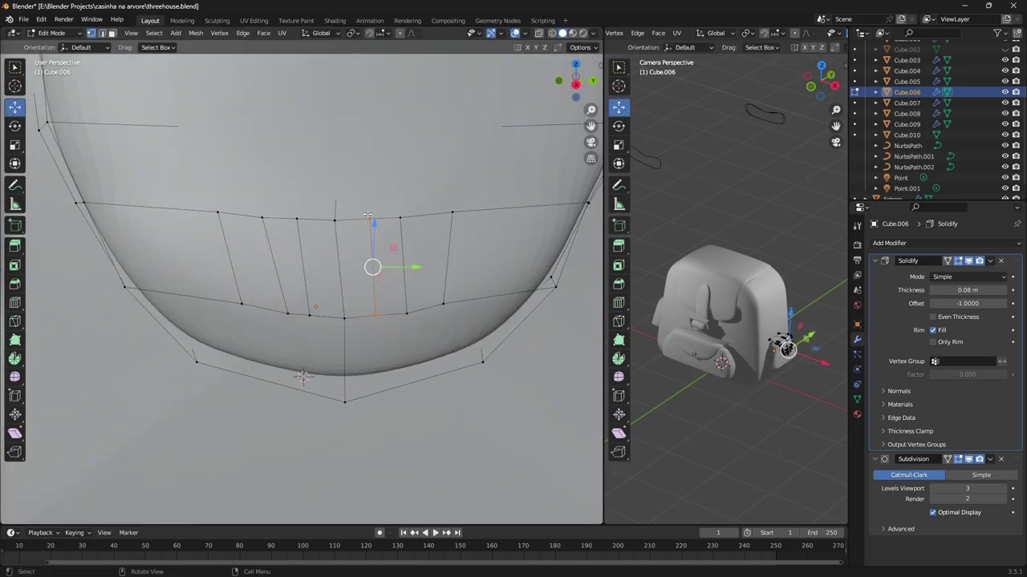
pyautogui.click(410, 276)
pyautogui.press('g')
pyautogui.press('y')
pyautogui.press('KP_1')
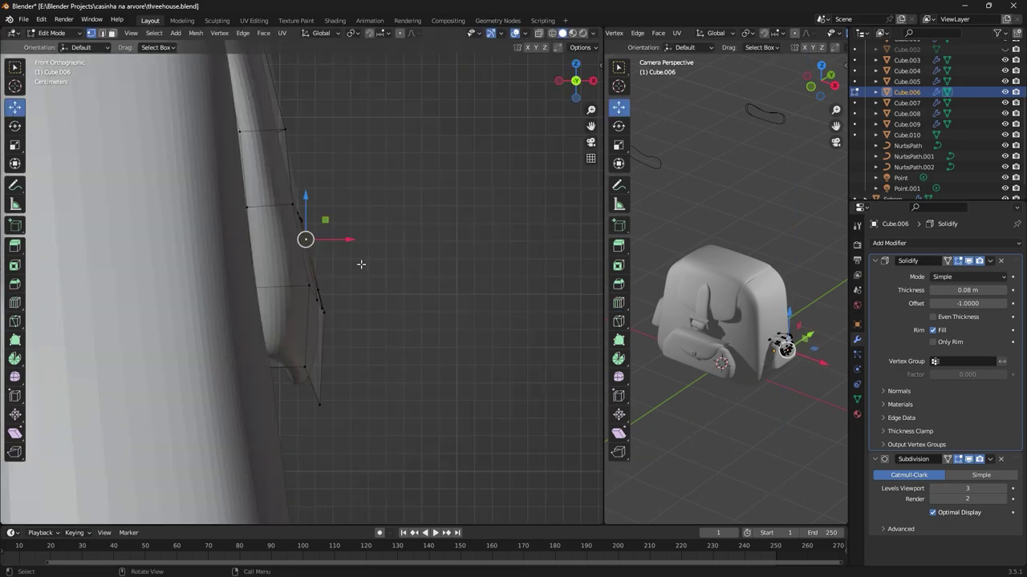
pyautogui.press('KP_3')
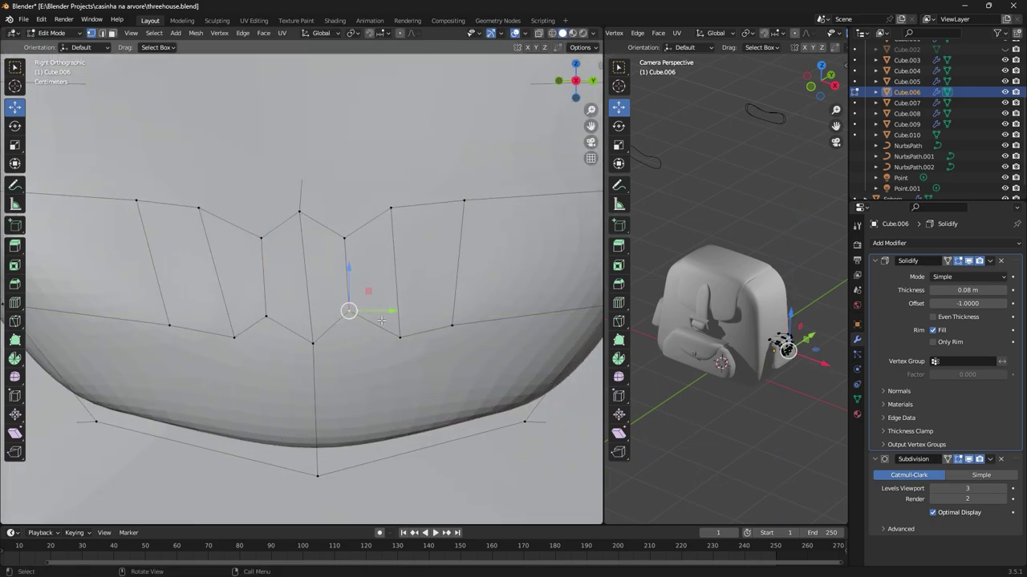
pyautogui.click(417, 342)
pyautogui.scroll(1, 274, 319)
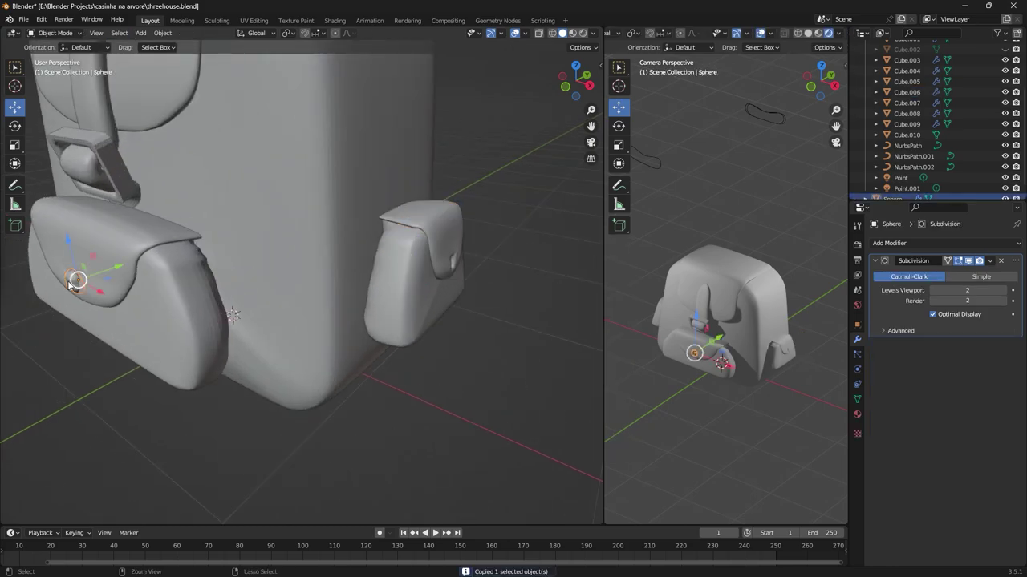
# Step: Paste the sphere button, move it along X and rotate it on Z onto the side pocket flap
pyautogui.hotkey('ctrl', 'v')
pyautogui.press('g')
pyautogui.press('x')
pyautogui.press('Return')
pyautogui.press('r')
pyautogui.press('z')
pyautogui.click(528, 255)
pyautogui.press('KP_Decimal')
pyautogui.press('KP_3')
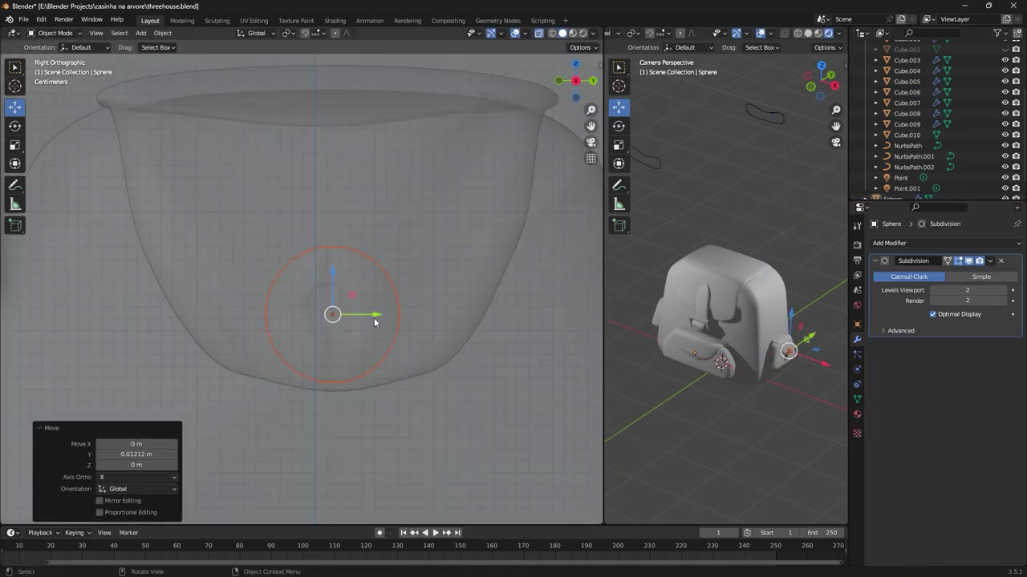
pyautogui.click(389, 298)
pyautogui.moveTo(389, 297)
pyautogui.mouseDown(button='middle')
pyautogui.moveTo(231, 337)
pyautogui.moveTo(324, 348)
pyautogui.mouseUp(button='middle')
# Step: Fine-tune the pasted button's position along X so it sits on the flap
pyautogui.press('g')
pyautogui.press('x')
pyautogui.click(350, 326)
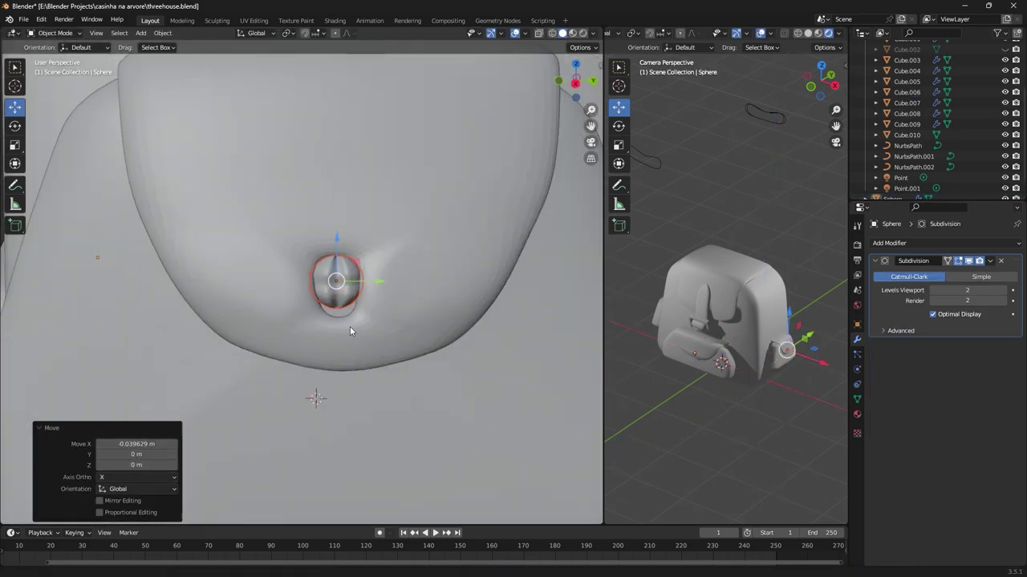
pyautogui.scroll(3, 377, 308)
pyautogui.press('g')
pyautogui.press('x')
pyautogui.click(365, 298)
pyautogui.moveTo(365, 298)
pyautogui.mouseDown(button='middle')
pyautogui.moveTo(339, 287)
pyautogui.moveTo(356, 321)
pyautogui.moveTo(373, 324)
pyautogui.moveTo(346, 273)
pyautogui.moveTo(519, 335)
pyautogui.moveTo(377, 285)
pyautogui.mouseUp(button='middle')
pyautogui.click(343, 254)
# Step: Save the file, then remove the selected pocket part after checking the bag
pyautogui.scroll(-5, 475, 336)
pyautogui.hotkey('ctrl', 's')
pyautogui.scroll(4, 318, 274)
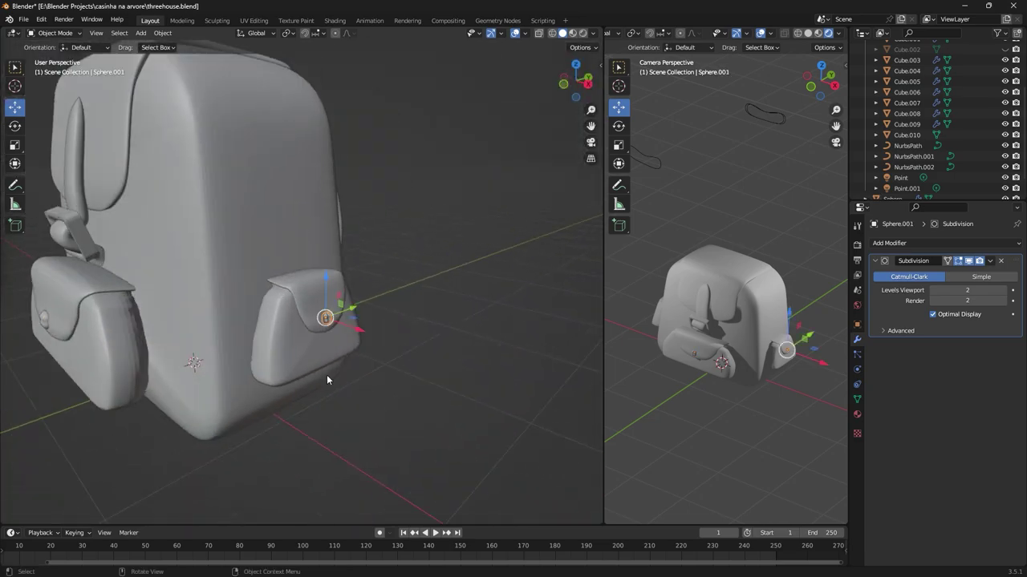
pyautogui.moveTo(349, 333)
pyautogui.mouseDown(button='middle')
pyautogui.moveTo(465, 335)
pyautogui.moveTo(302, 354)
pyautogui.moveTo(409, 384)
pyautogui.moveTo(271, 324)
pyautogui.mouseUp(button='middle')
pyautogui.press('Delete')
# Step: Paste the copied pocket, flap and button, and raise them along Z
pyautogui.hotkey('ctrl', 'v')
pyautogui.press('g')
pyautogui.press('z')
pyautogui.click(349, 382)
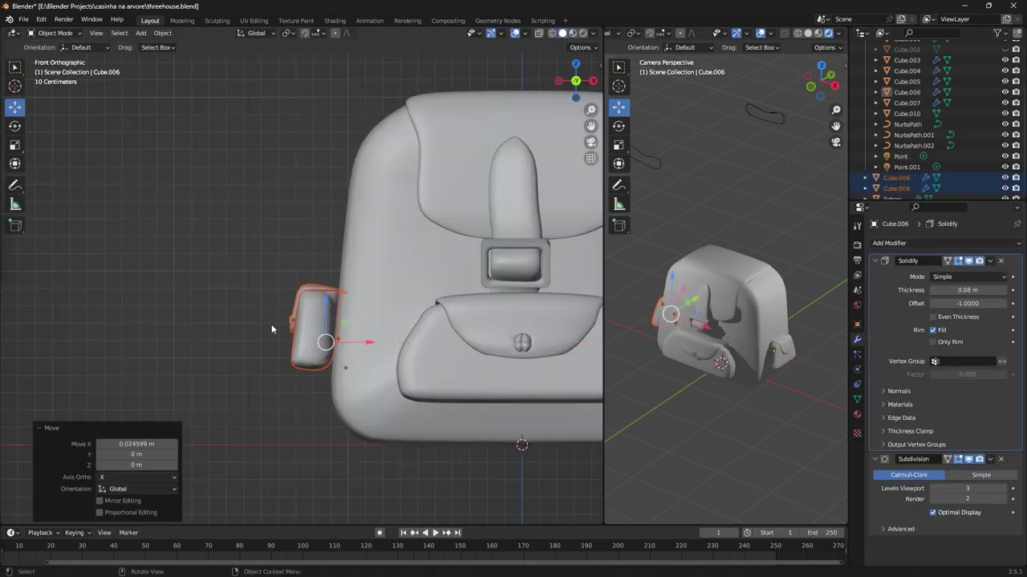
pyautogui.scroll(-3, 507, 294)
# Step: In X-ray edit mode, widen the pasted pocket's top faces along Y
pyautogui.click(341, 264)
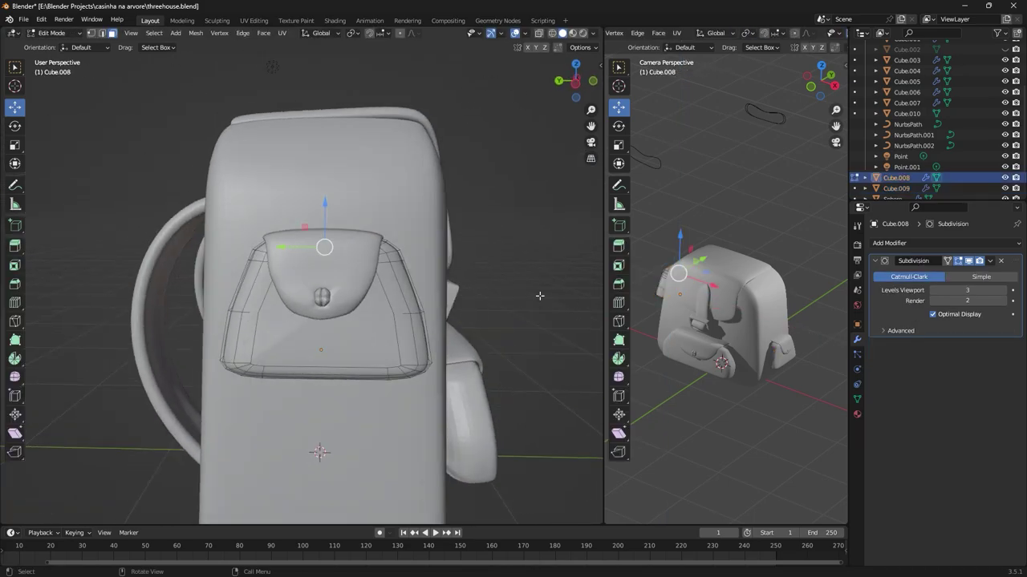
pyautogui.press('Tab')
pyautogui.hotkey('alt', 'z')
pyautogui.moveTo(387, 325); pyautogui.dragTo(412, 105, button='middle')
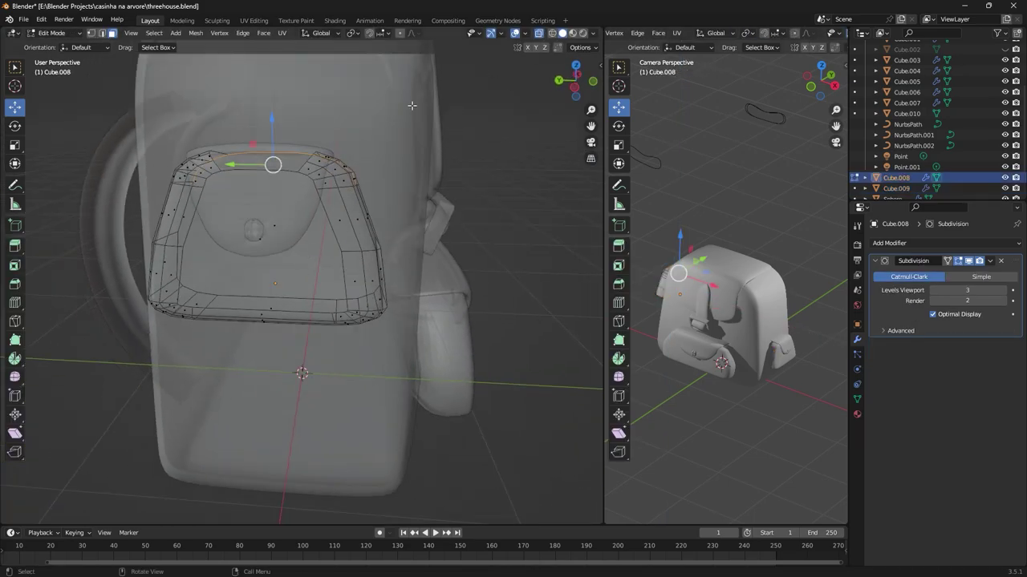
pyautogui.press('y')
pyautogui.click(261, 130)
pyautogui.moveTo(307, 136); pyautogui.dragTo(378, 248, button='middle')
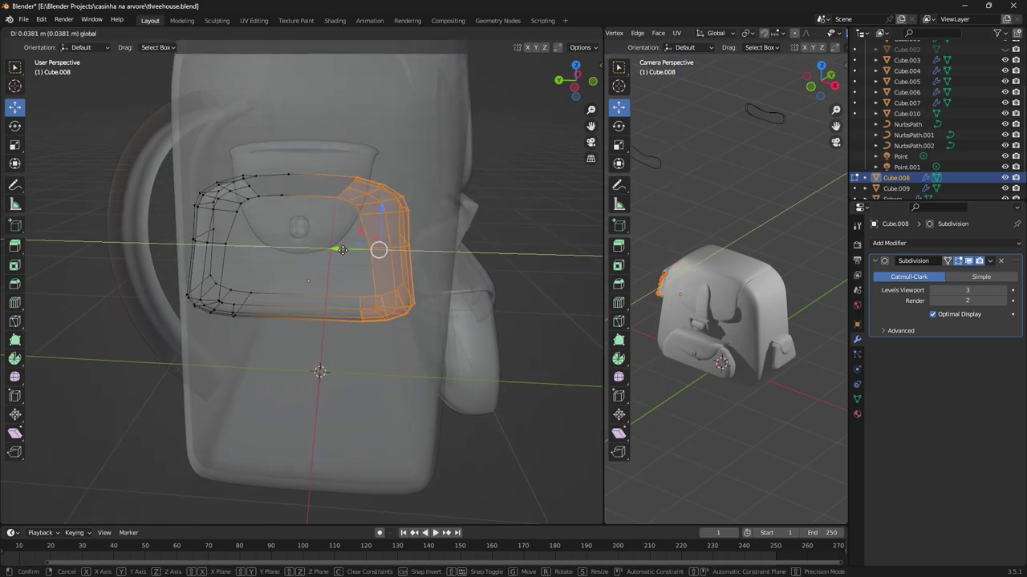
pyautogui.press('a')
pyautogui.press('KP_3')
# Step: Move the pasted pocket to its new height on the bag
pyautogui.hotkey('alt', 'a')
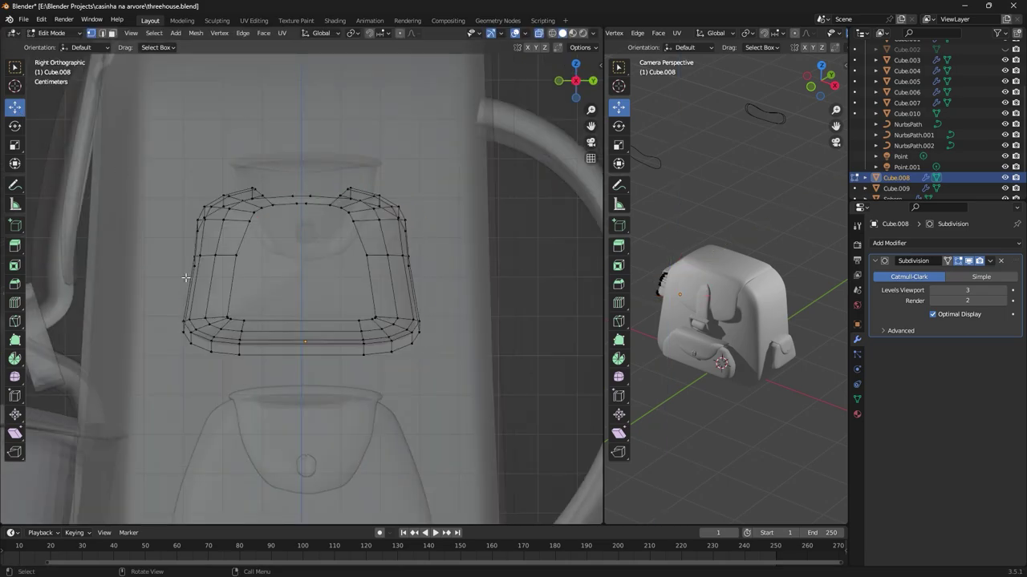
pyautogui.press('Tab')
pyautogui.moveTo(255, 245); pyautogui.dragTo(488, 276, button='middle')
pyautogui.press('g')
pyautogui.click(234, 322)
pyautogui.moveTo(234, 323); pyautogui.dragTo(252, 296, button='middle')
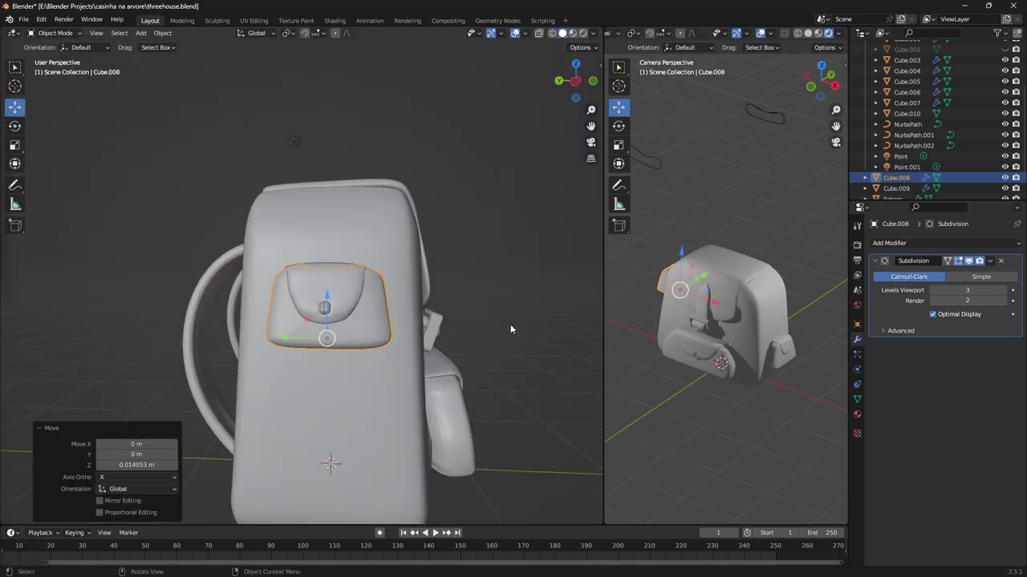
# Step: Scale the pocket's lower edge, then select the pasted flap and button sphere
pyautogui.press('Tab')
pyautogui.scroll(2, 449, 353)
pyautogui.click(389, 385)
pyautogui.click(440, 374)
pyautogui.press('Tab')
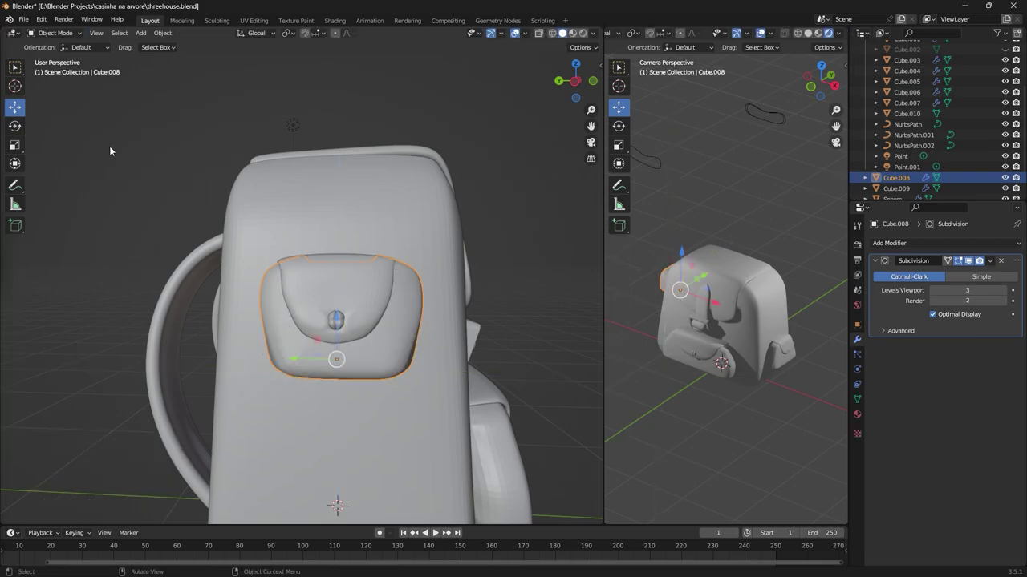
pyautogui.moveTo(109, 146)
pyautogui.mouseDown(button='middle')
pyautogui.moveTo(347, 320)
pyautogui.moveTo(347, 366)
pyautogui.moveTo(221, 164)
pyautogui.mouseUp(button='middle')
pyautogui.keyDown('shift'); pyautogui.click(346, 320); pyautogui.keyUp('shift')
pyautogui.click(222, 167)
pyautogui.scroll(-5, 405, 413)
# Step: In the Shading workspace, lower the body material's Base Color for a dark brown leather
pyautogui.moveTo(406, 413)
pyautogui.mouseDown(button='middle')
pyautogui.moveTo(378, 337)
pyautogui.moveTo(326, 321)
pyautogui.moveTo(407, 284)
pyautogui.moveTo(305, 53)
pyautogui.mouseUp(button='middle')
pyautogui.click(296, 20)
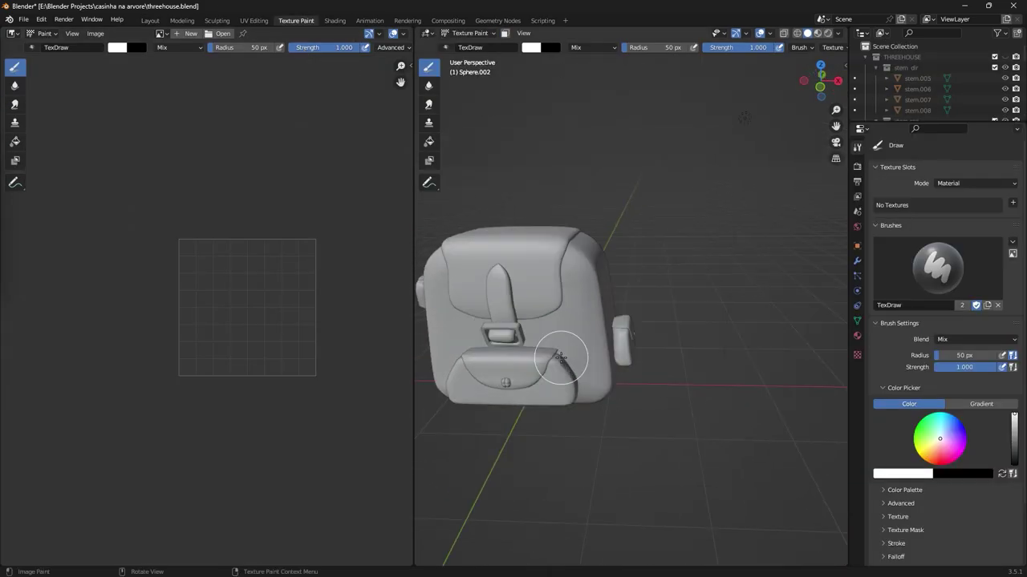
pyautogui.click(335, 20)
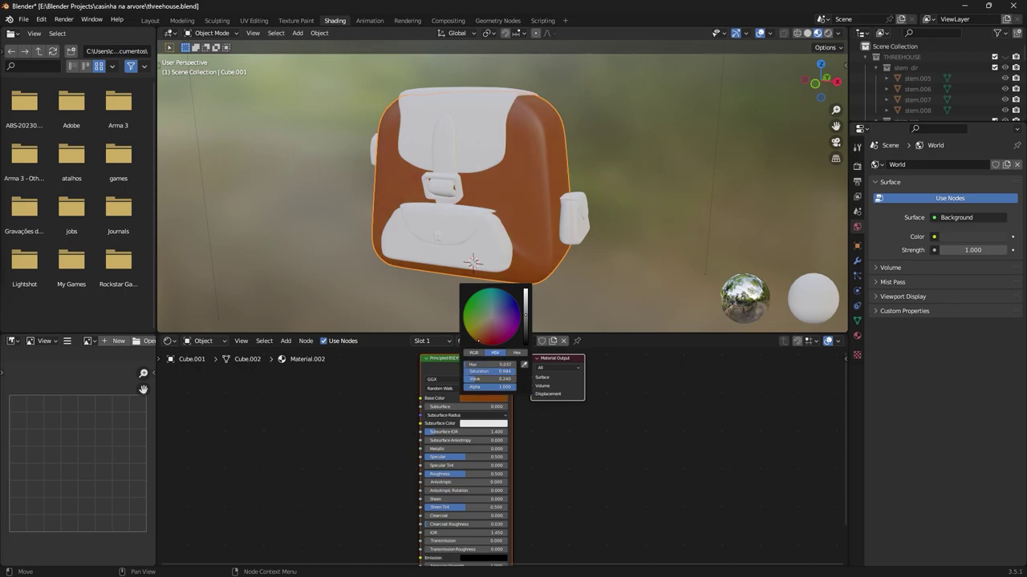
pyautogui.scroll(-3, 491, 317)
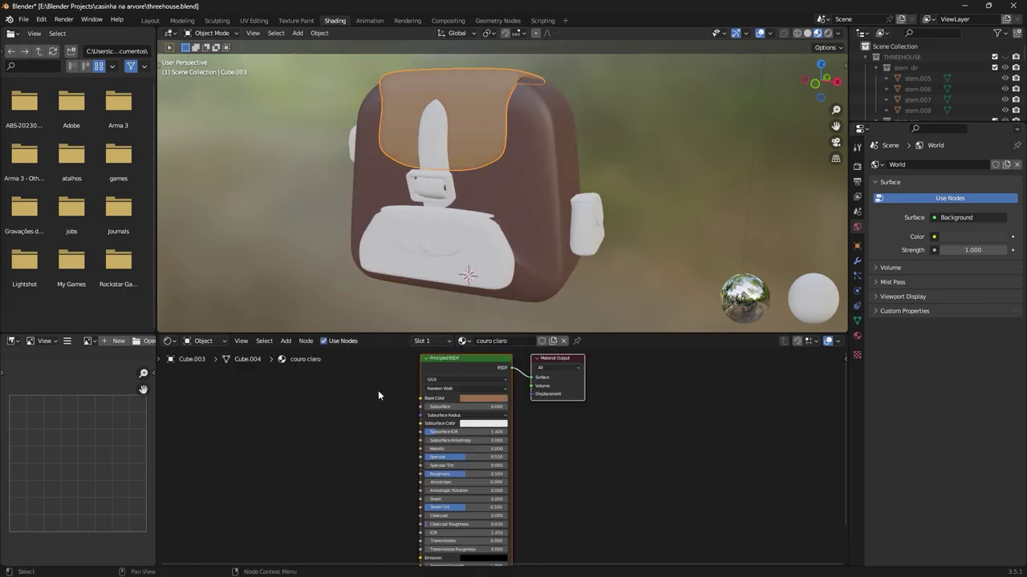
# Step: Assign the 'couro claro' material to the front pocket and preview in Rendered shading
pyautogui.click(482, 238)
pyautogui.click(478, 341)
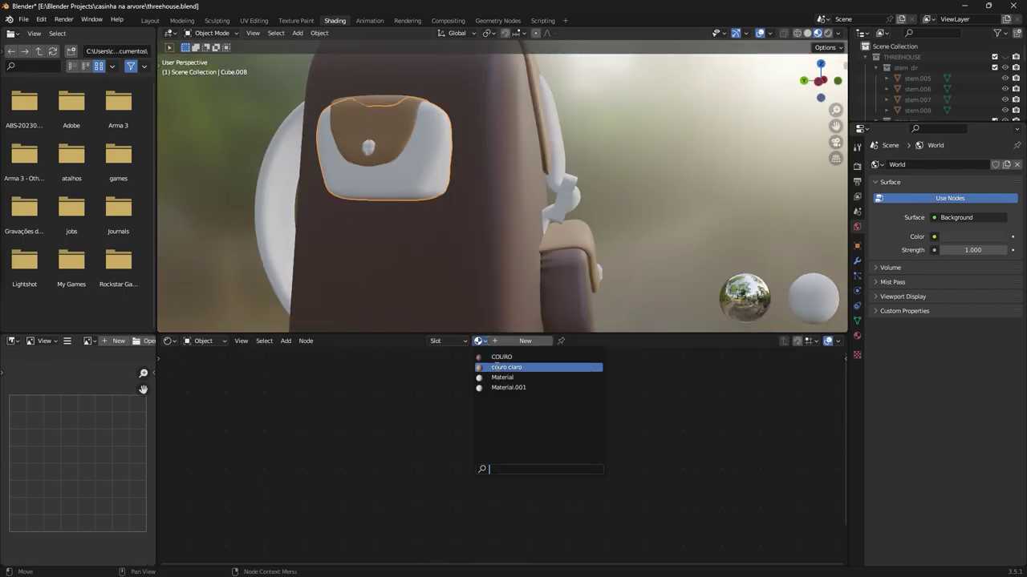
pyautogui.click(507, 368)
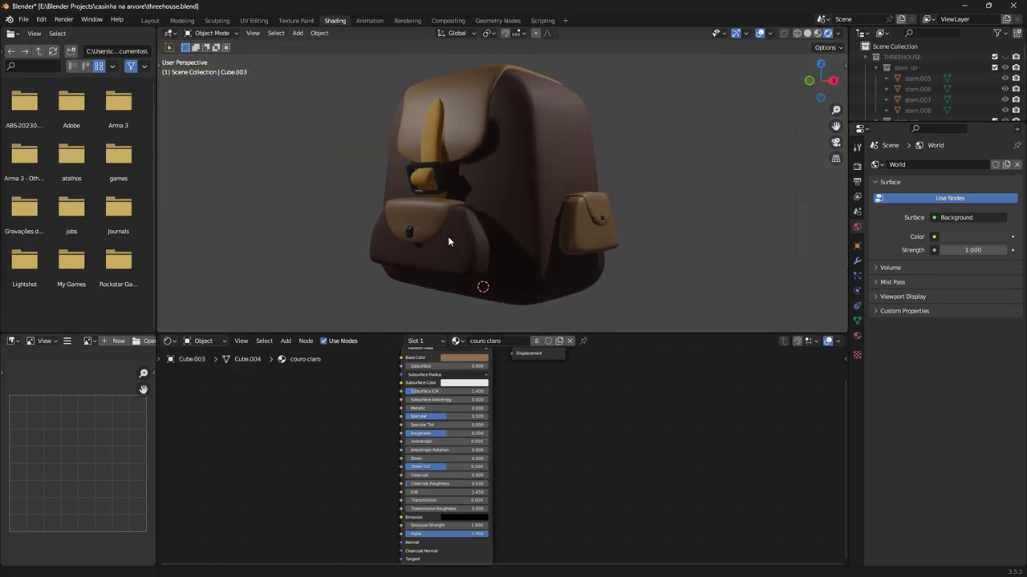
pyautogui.click(857, 165)
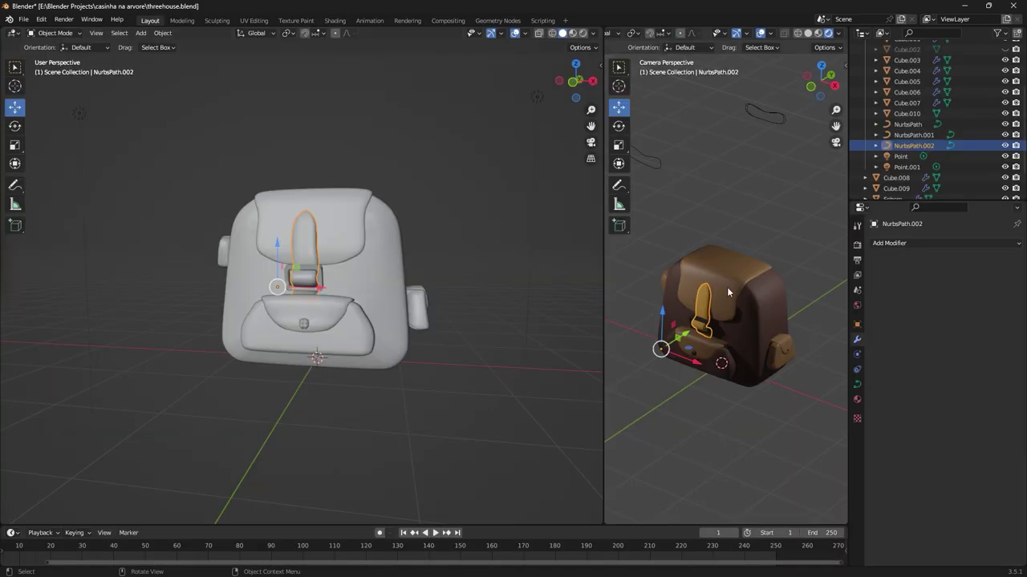
# Step: Edit the strap curve NurbsPath.002, moving a control point so the strap follows the flap
pyautogui.rightClick(272, 72)
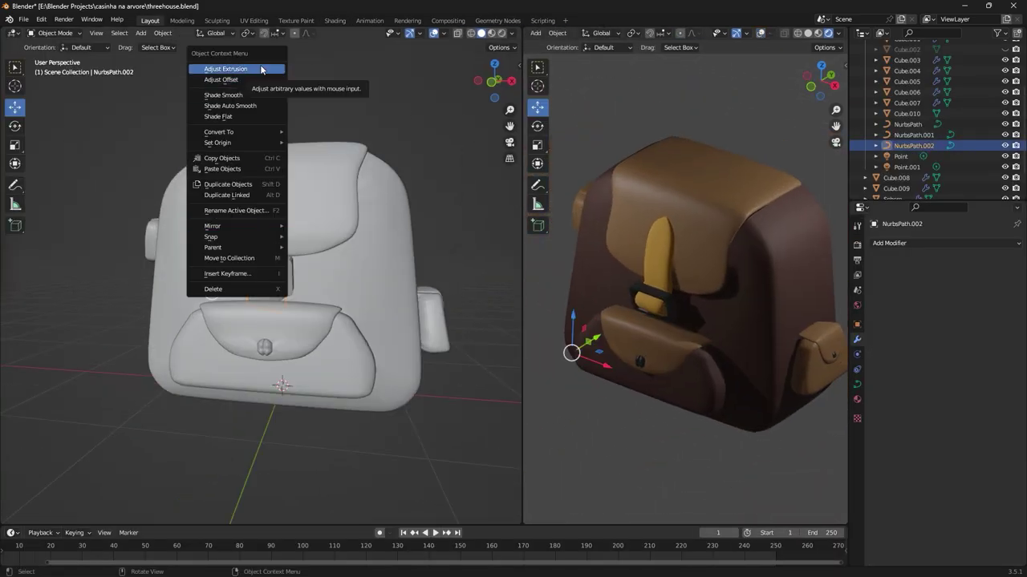
pyautogui.press('Tab')
pyautogui.scroll(3, 189, 79)
pyautogui.rightClick(333, 220)
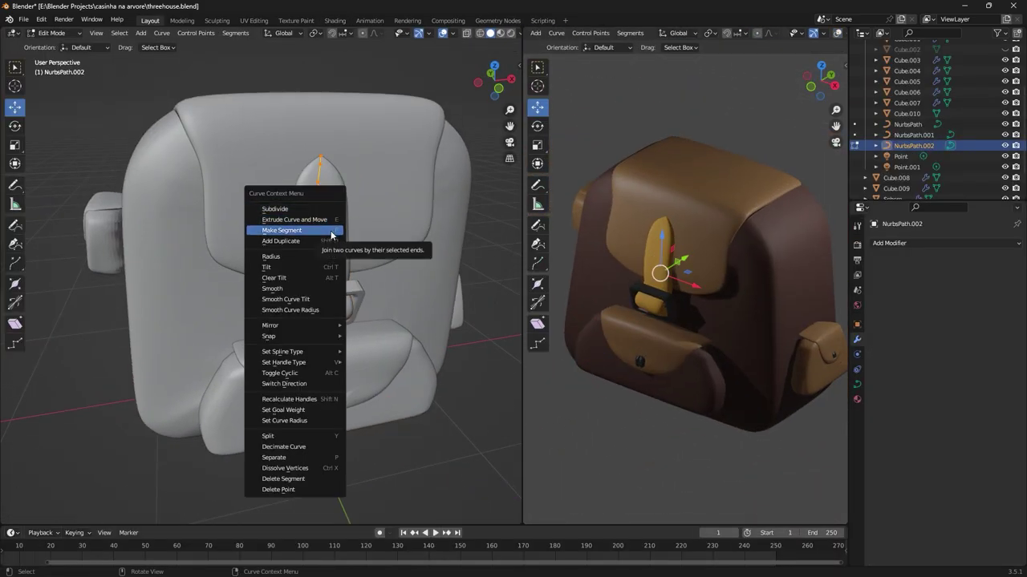
pyautogui.click(331, 234)
pyautogui.moveTo(331, 234)
pyautogui.mouseDown(button='middle')
pyautogui.moveTo(305, 209)
pyautogui.moveTo(340, 222)
pyautogui.mouseUp(button='middle')
pyautogui.rightClick(293, 202)
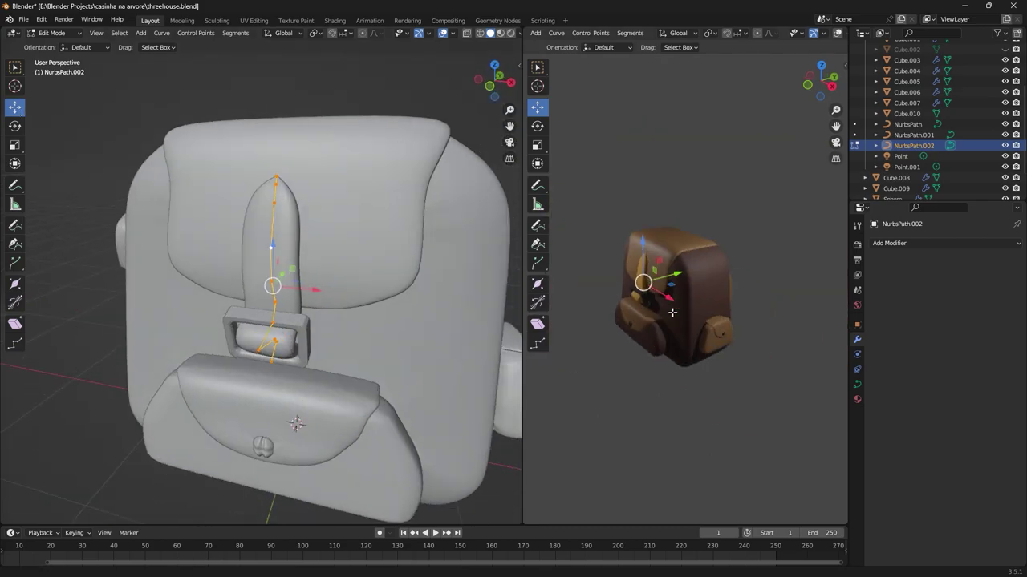
pyautogui.moveTo(658, 305); pyautogui.dragTo(612, 339, button='middle')
pyautogui.moveTo(401, 264); pyautogui.dragTo(304, 264, button='middle')
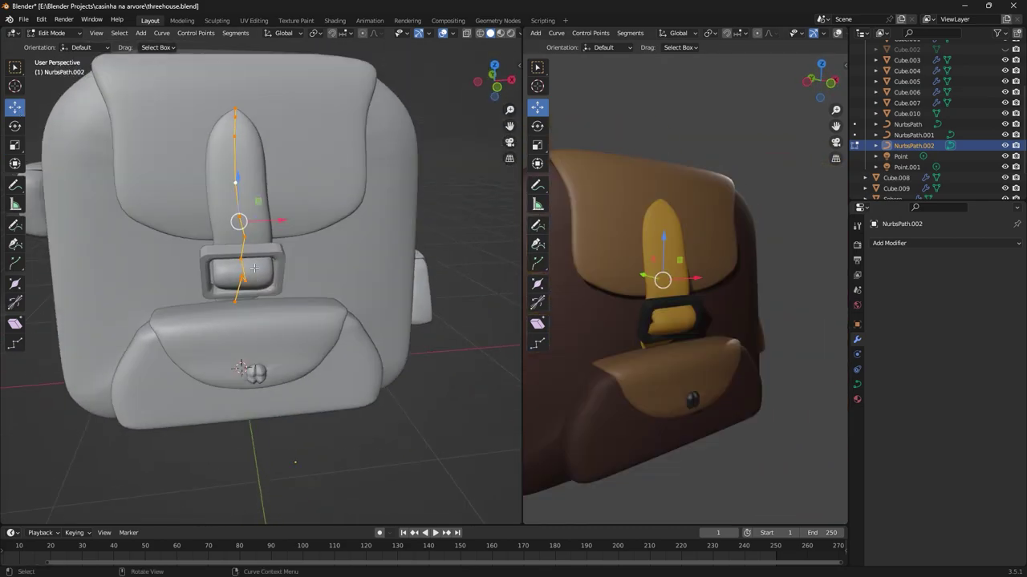
pyautogui.press('g')
pyautogui.click(288, 239)
# Step: Lower the strap points along Z so the strap passes down through the buckle
pyautogui.moveTo(609, 305); pyautogui.dragTo(688, 298, button='middle')
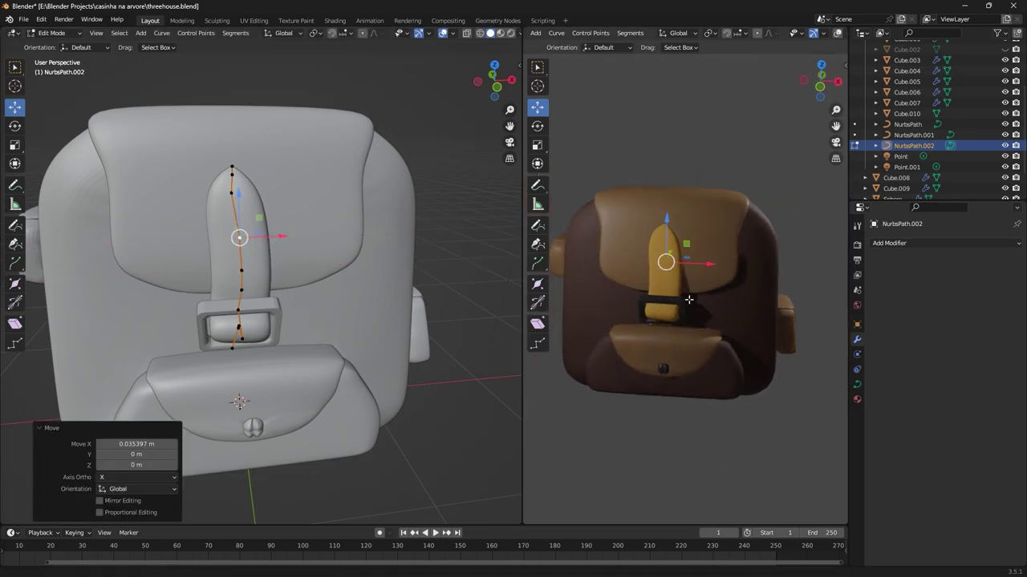
pyautogui.hotkey('ctrl', 'z')
pyautogui.hotkey('ctrl', 'shift', 'z')
pyautogui.moveTo(241, 321); pyautogui.dragTo(331, 332, button='middle')
pyautogui.press('g')
pyautogui.press('z')
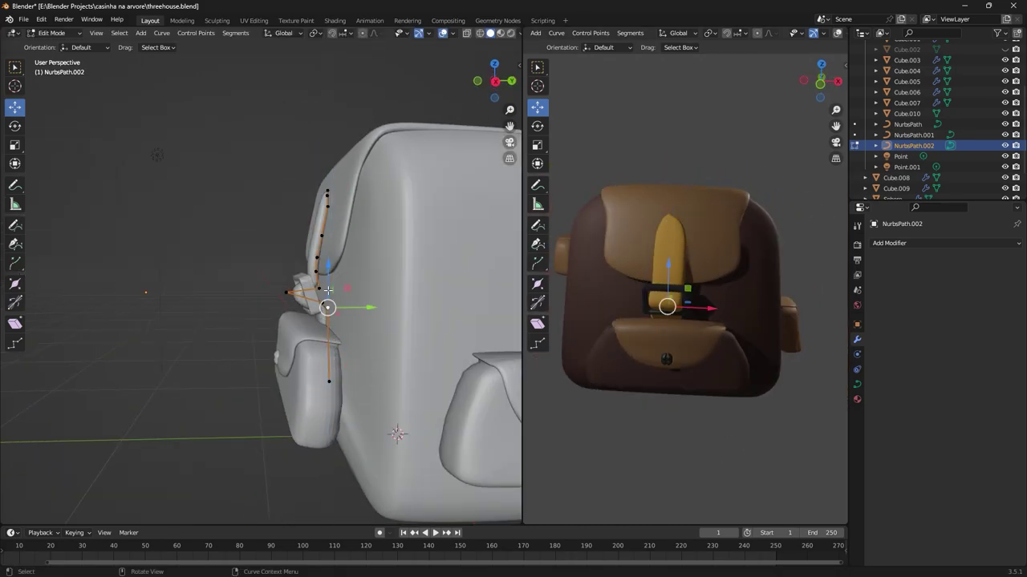
pyautogui.click(328, 289)
pyautogui.moveTo(328, 290)
pyautogui.mouseDown(button='middle')
pyautogui.moveTo(241, 281)
pyautogui.moveTo(318, 279)
pyautogui.moveTo(225, 227)
pyautogui.mouseUp(button='middle')
# Step: Deselect the strap points to reveal the finished render on the dark background
pyautogui.click(224, 227)
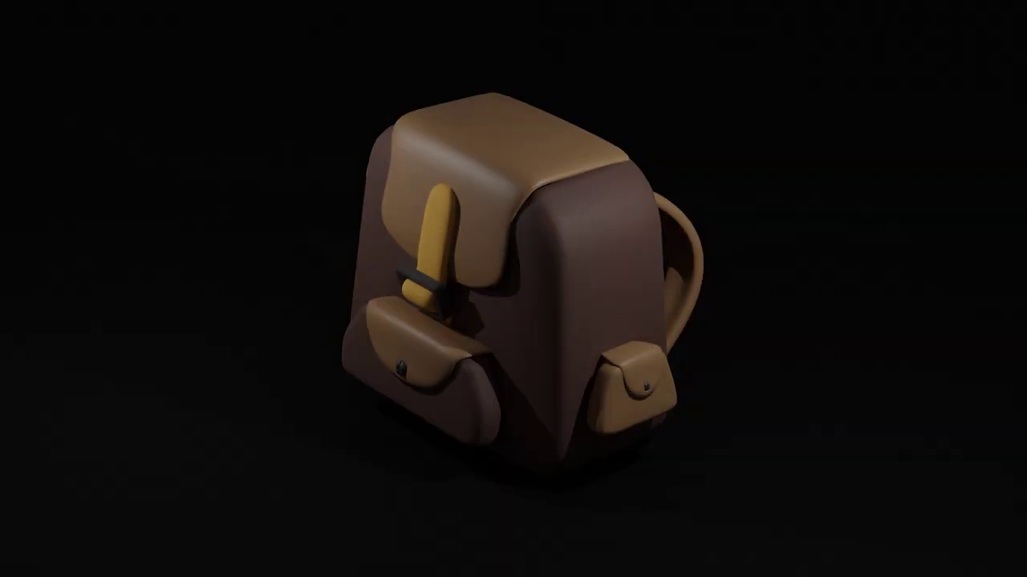